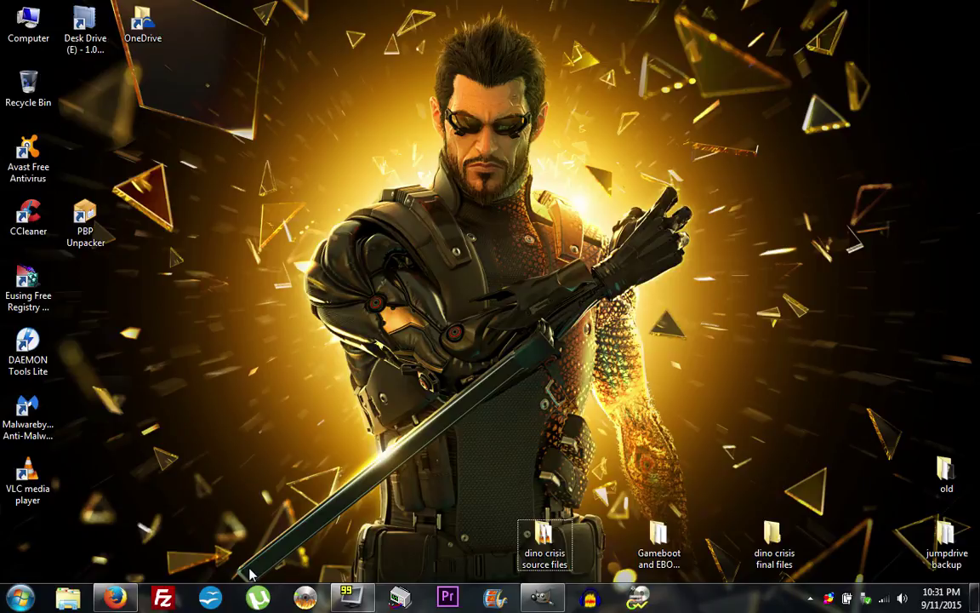
- Review the XMB icon creation instructions in the customizing guide in Firefox
left_click(115, 599)
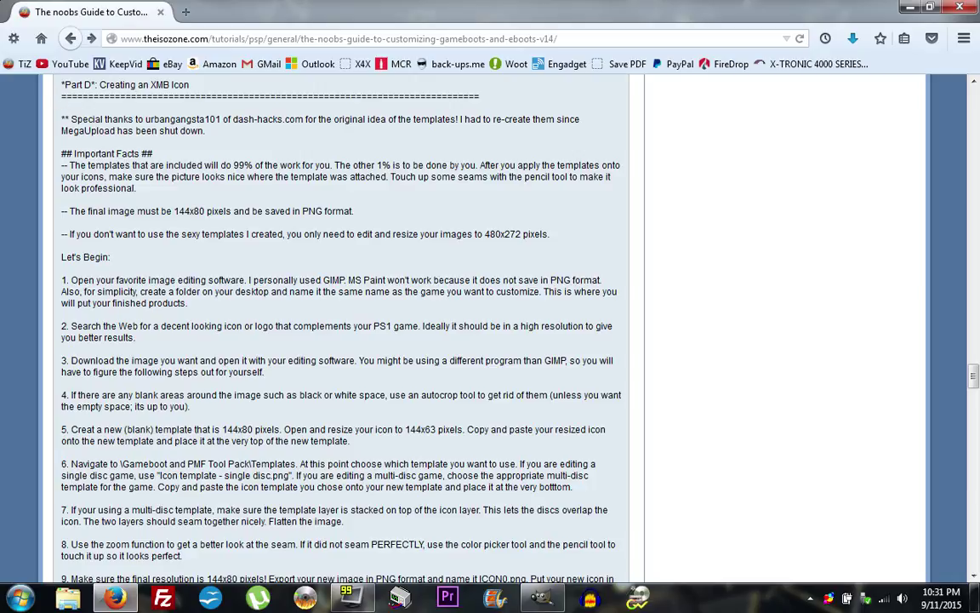
left_click(908, 7)
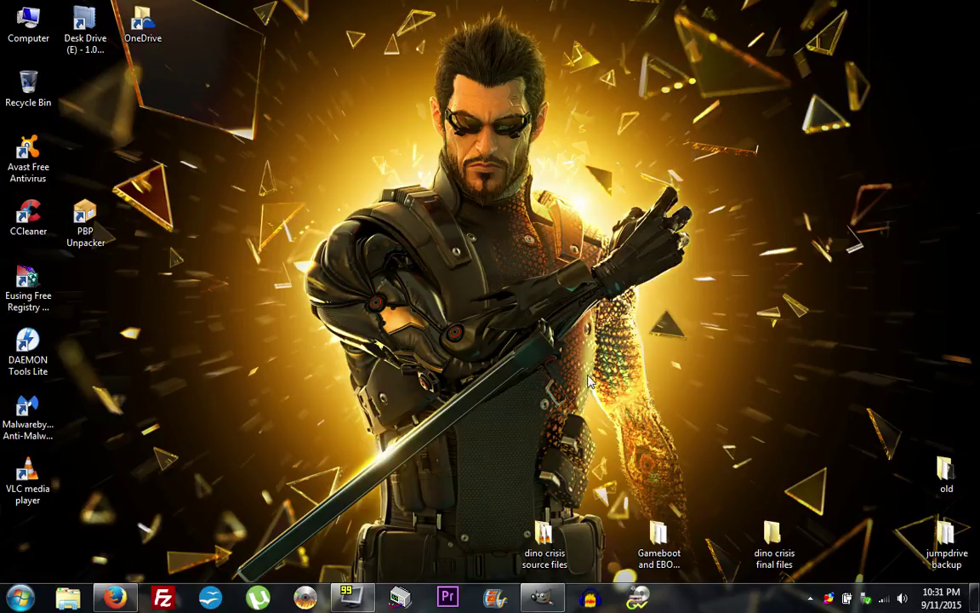
- Open icon bg 3.jpg from the dino crisis source files folder in GIMP
left_click(542, 598)
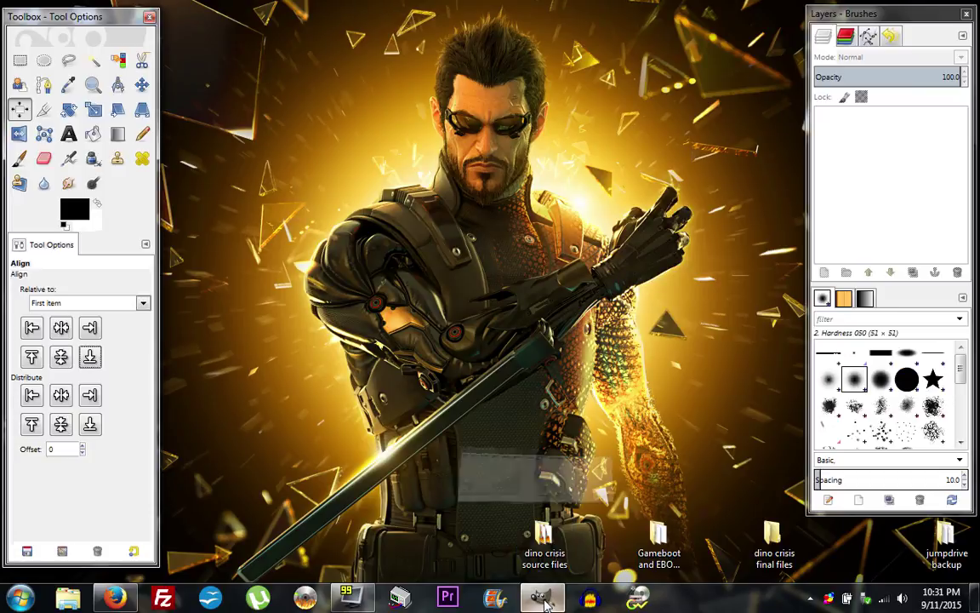
double_click(545, 532)
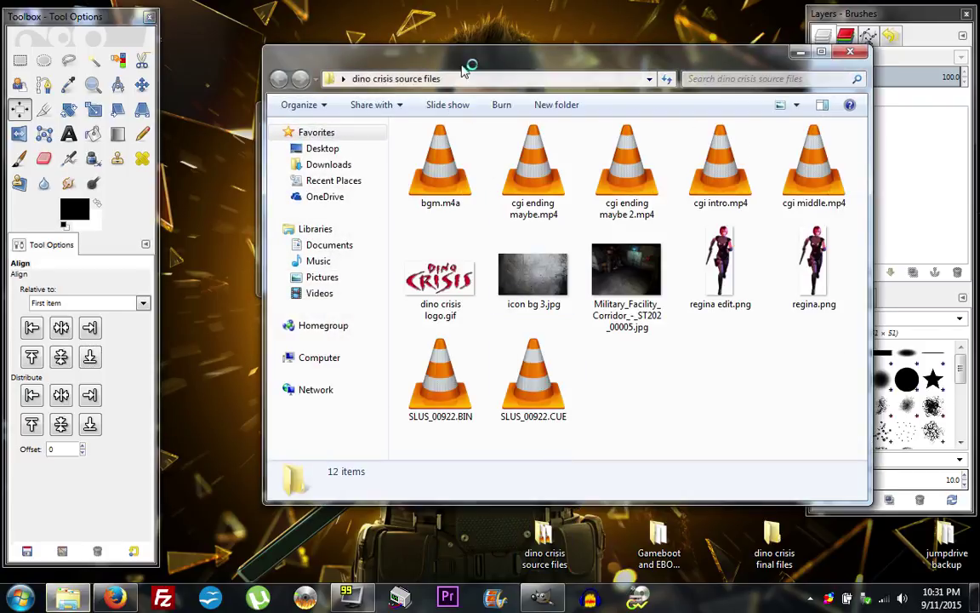
left_click(549, 281)
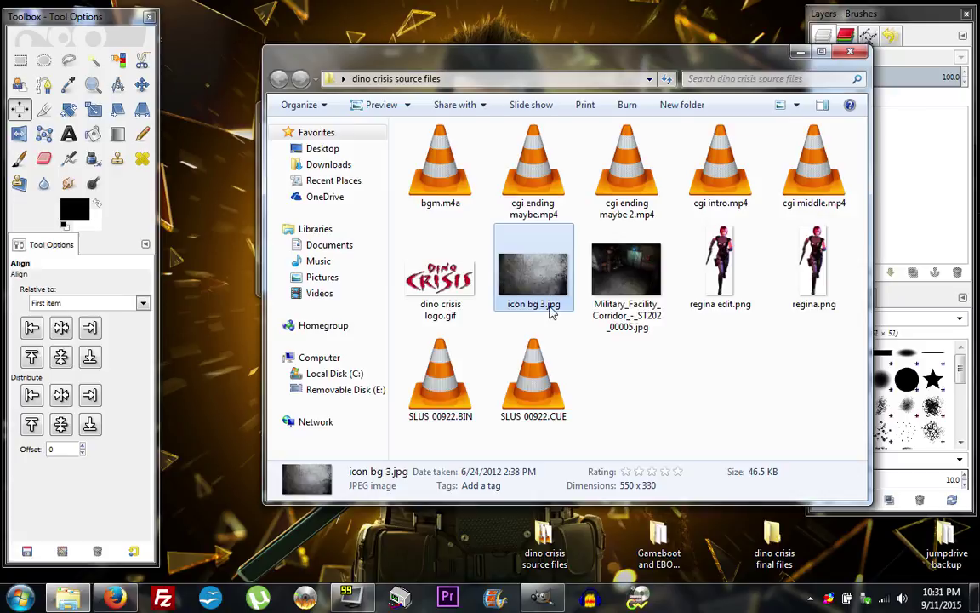
left_click_drag(497, 66, 684, 94)
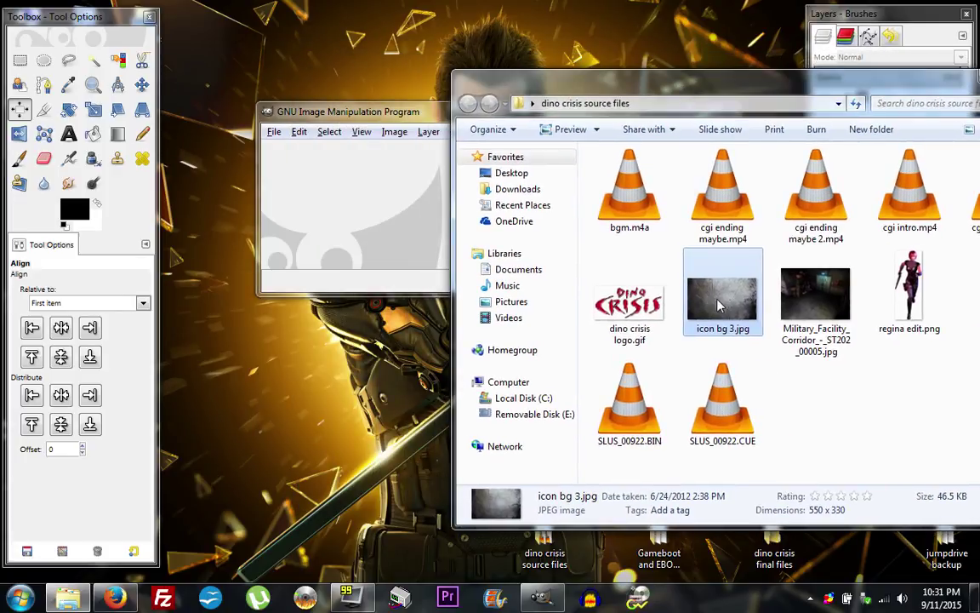
left_click_drag(736, 304, 356, 217)
left_click_drag(957, 85, 689, 83)
left_click(719, 75)
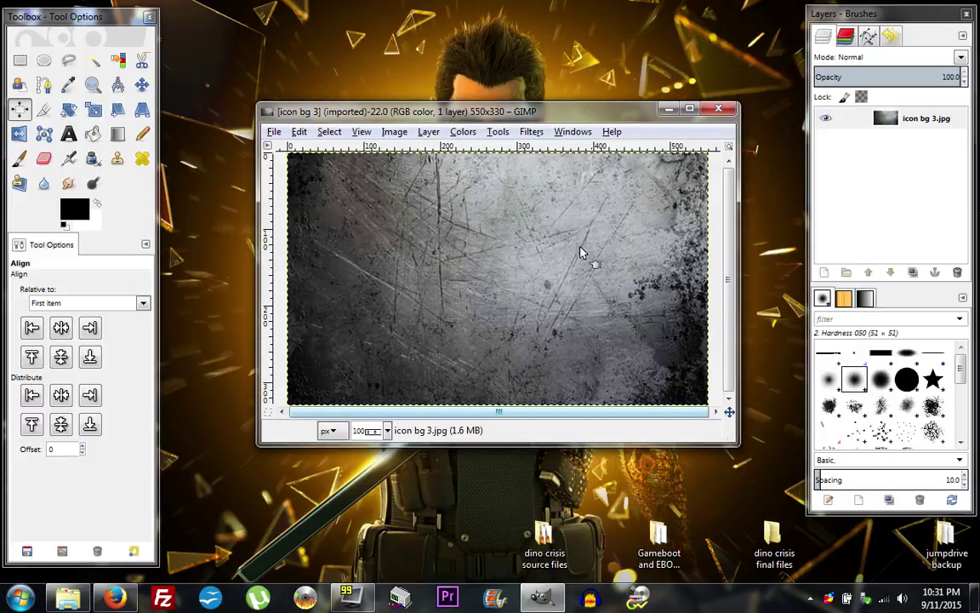
- Scale the icon bg 3 image to 144 × 63 px with width and height unlinked
left_click(396, 132)
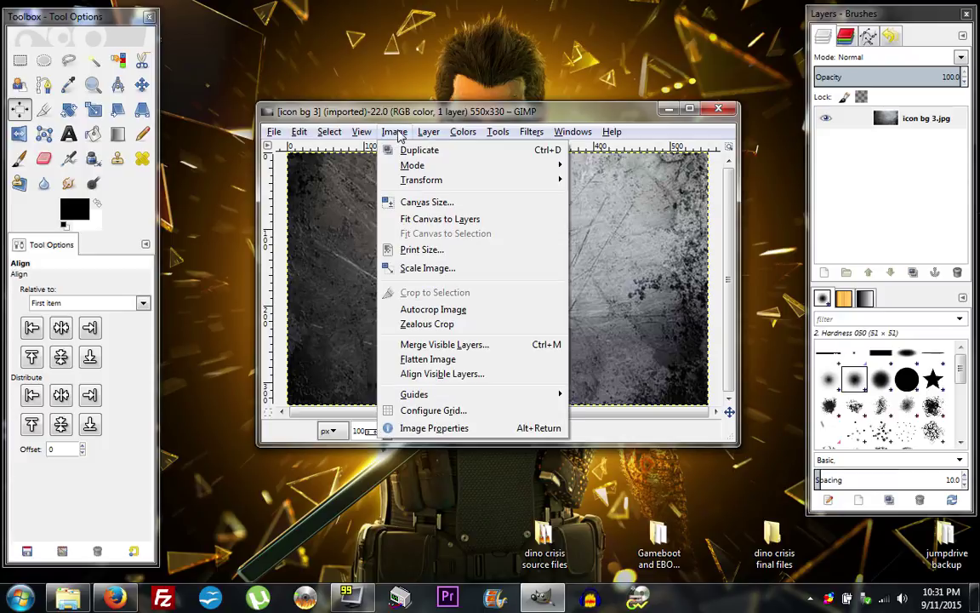
left_click(425, 267)
left_click(491, 262)
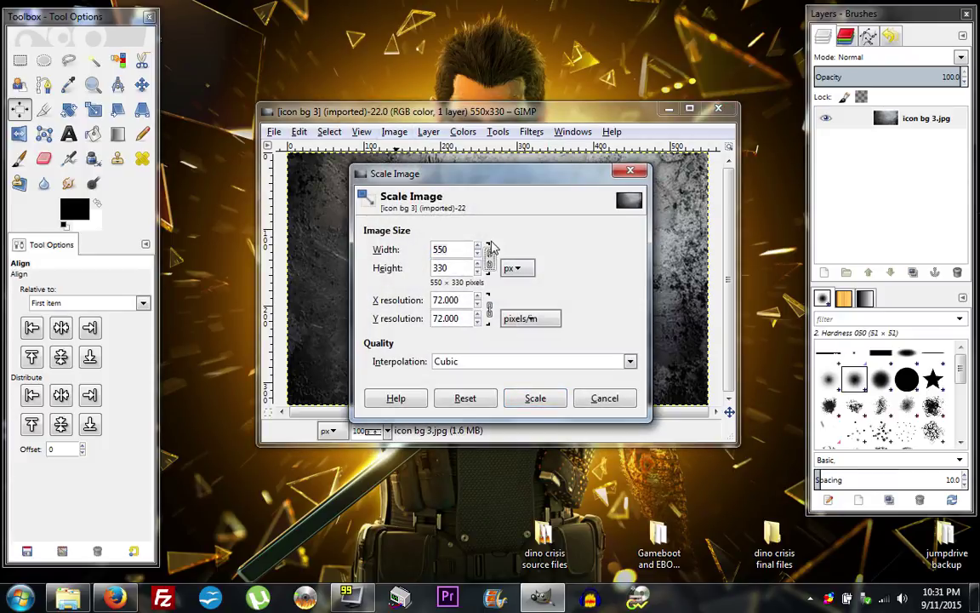
double_click(434, 249)
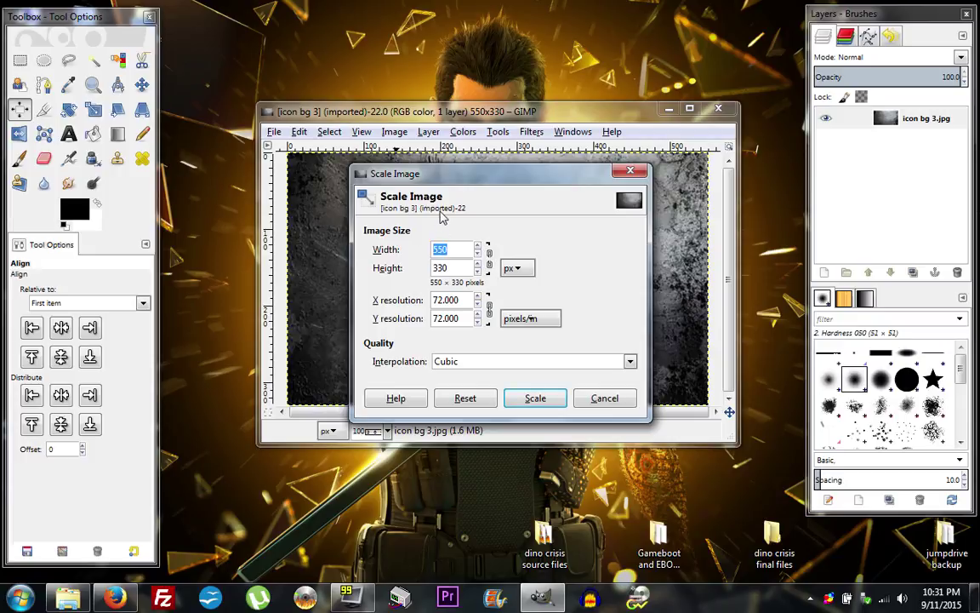
type("144")
key("Tab")
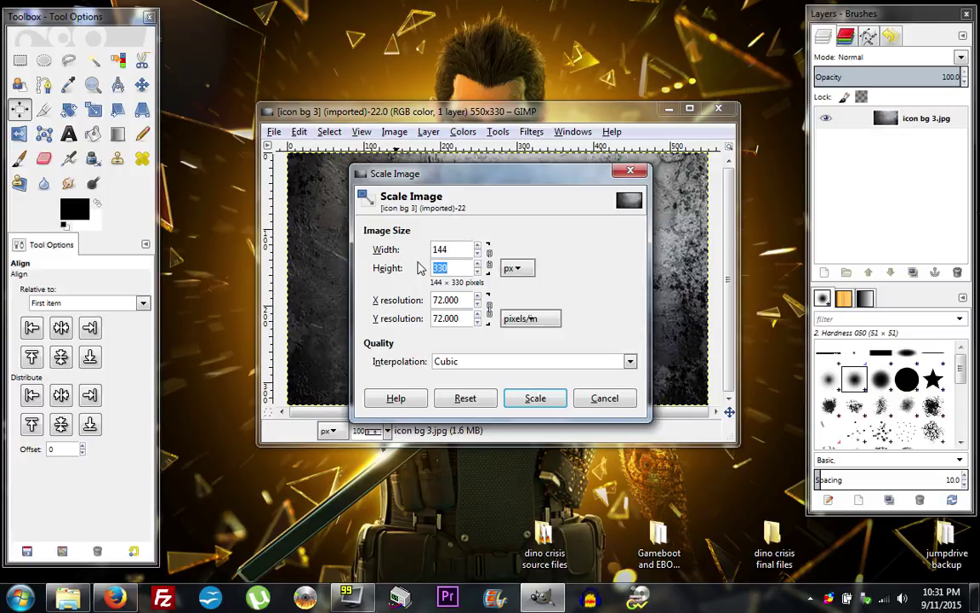
type("63")
key("Tab")
left_click(521, 398)
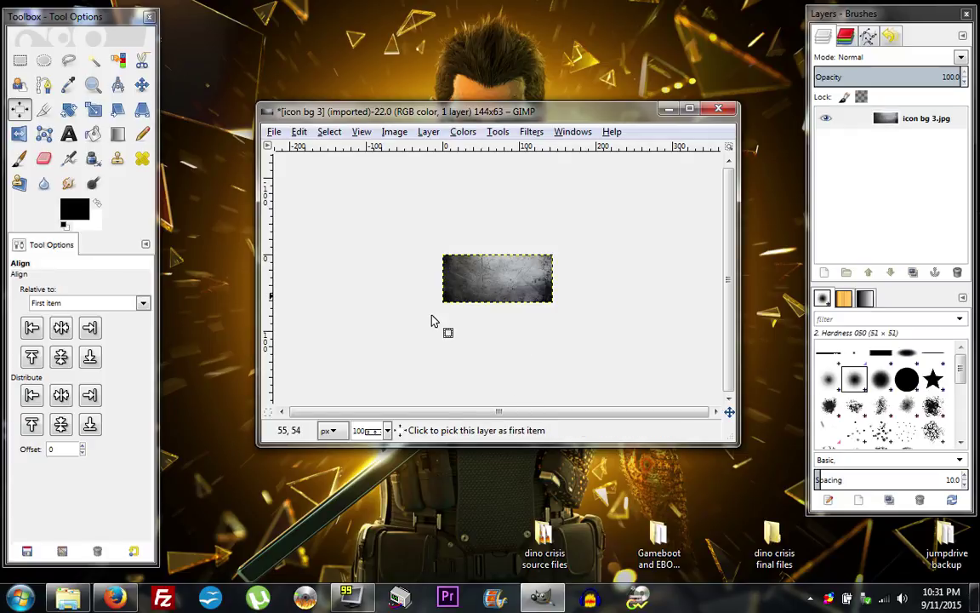
- Add dino crisis logo.gif from the source files folder to the background image as a new layer
left_click_drag(357, 111, 236, 59)
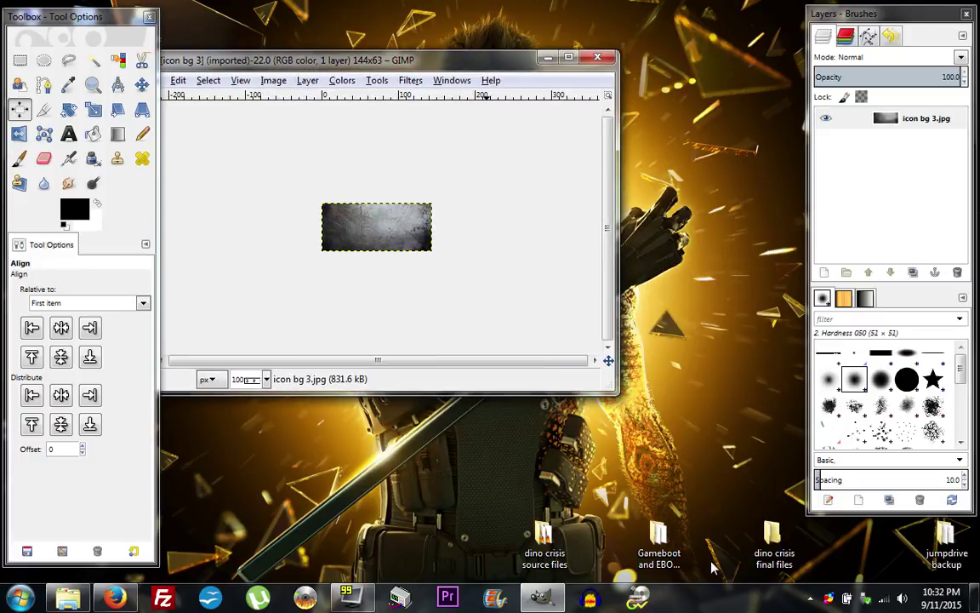
double_click(543, 545)
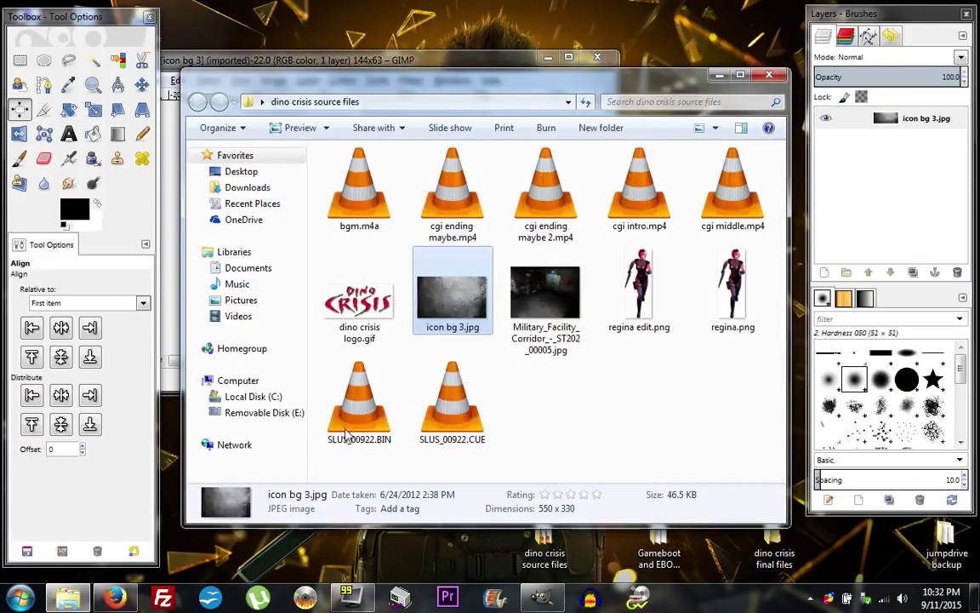
left_click(359, 299)
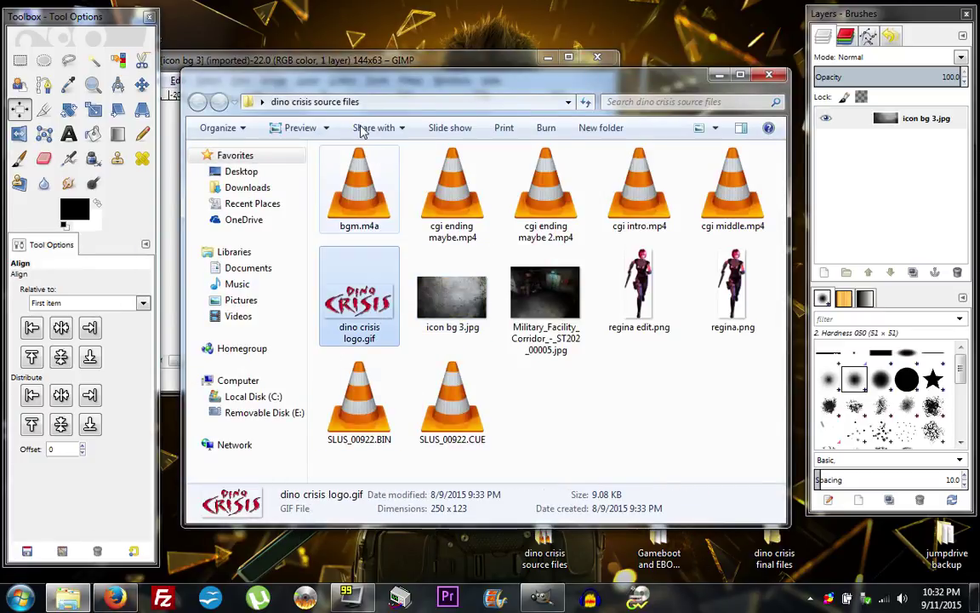
left_click_drag(325, 77, 620, 140)
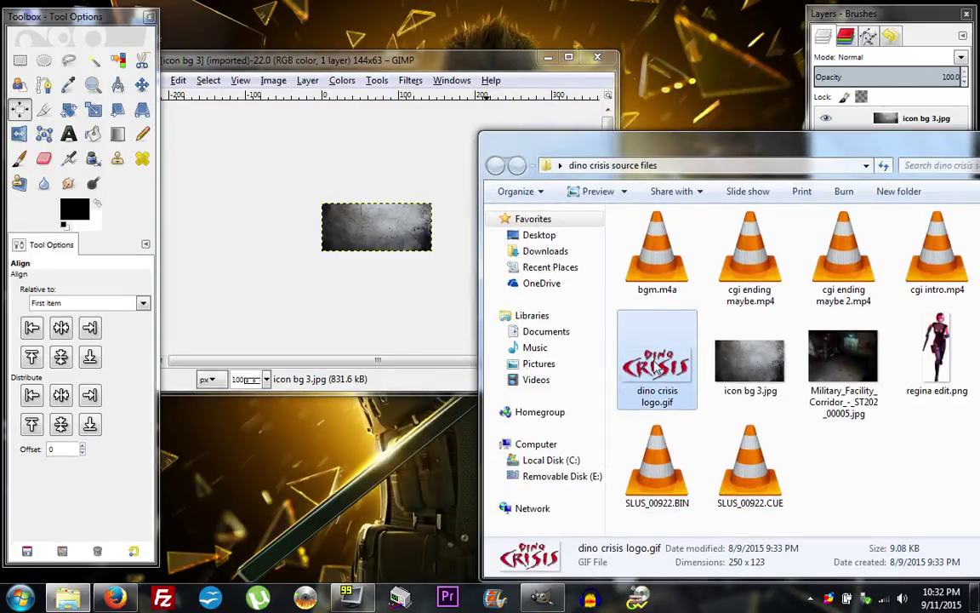
left_click_drag(657, 368, 375, 228)
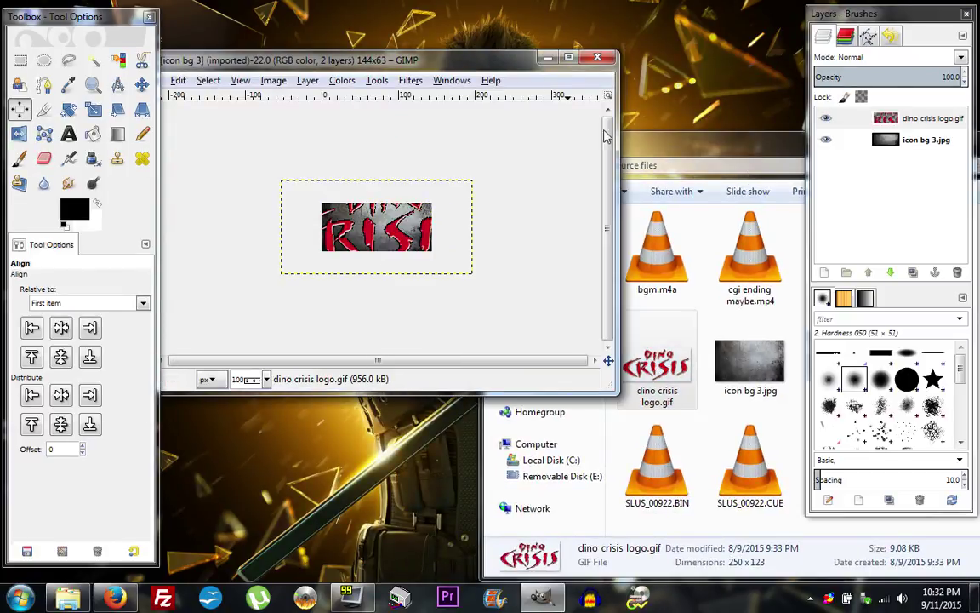
left_click_drag(715, 138, 446, 191)
left_click(347, 60)
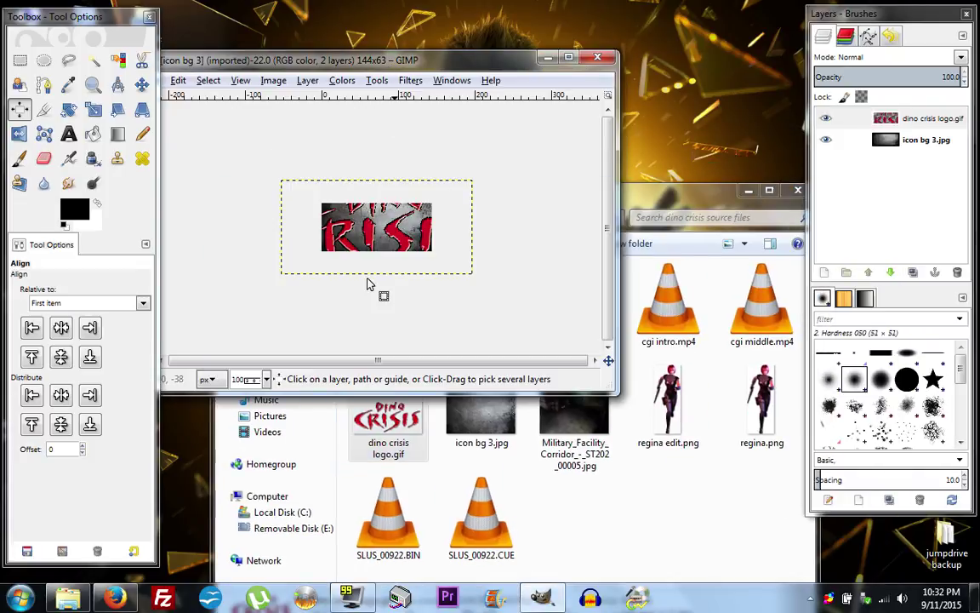
left_click_drag(372, 51, 499, 55)
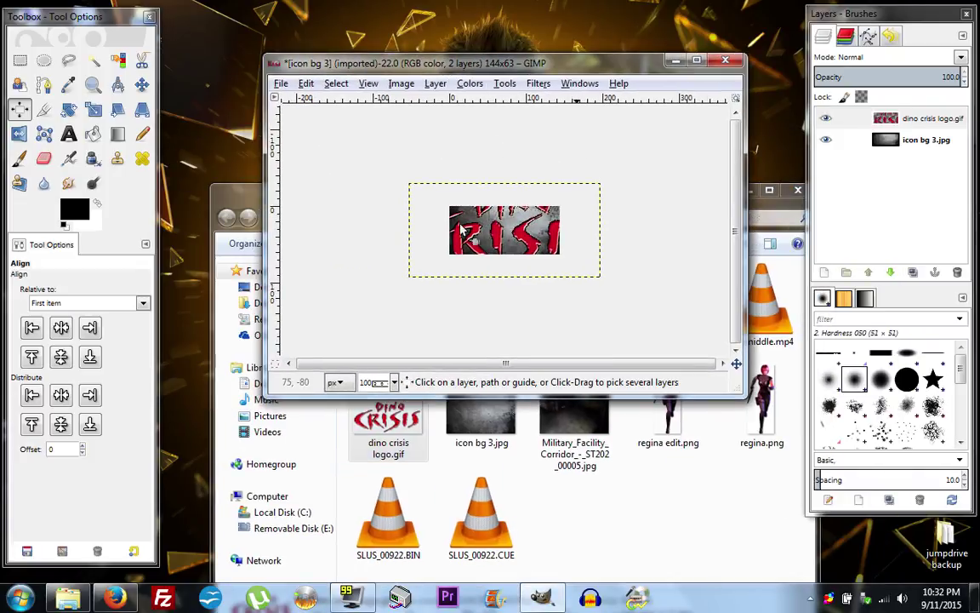
- Scale the dino crisis logo layer to 122 × 60 px with the aspect ratio kept, positioned over the background
left_click(876, 119)
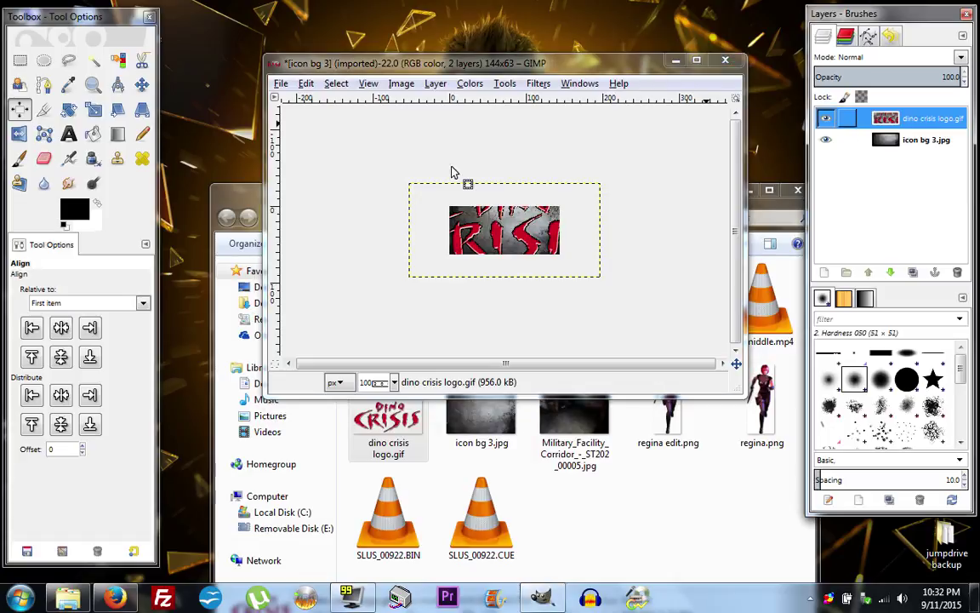
left_click(92, 109)
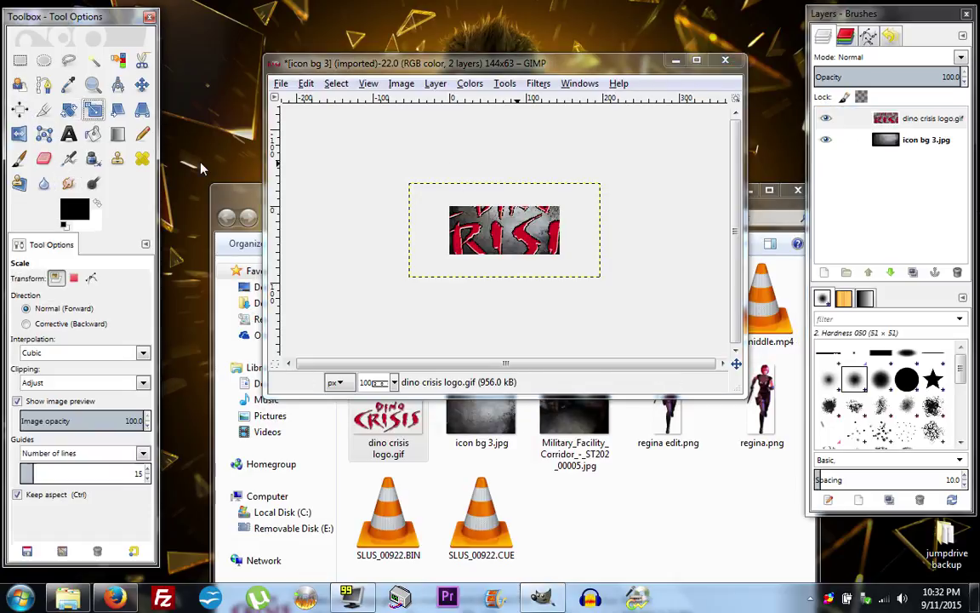
left_click(504, 240)
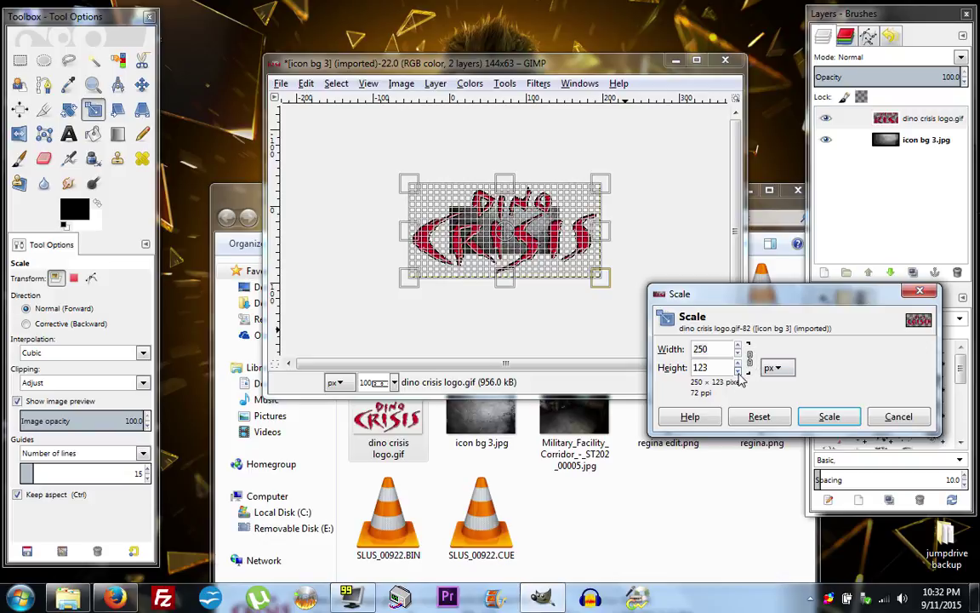
left_click_drag(600, 276, 510, 231)
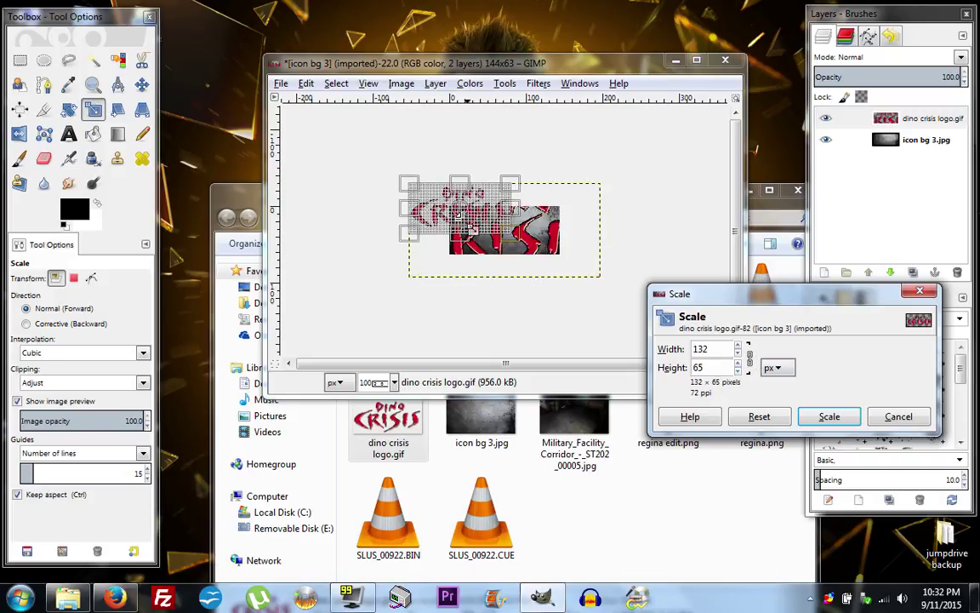
left_click_drag(462, 207, 515, 241)
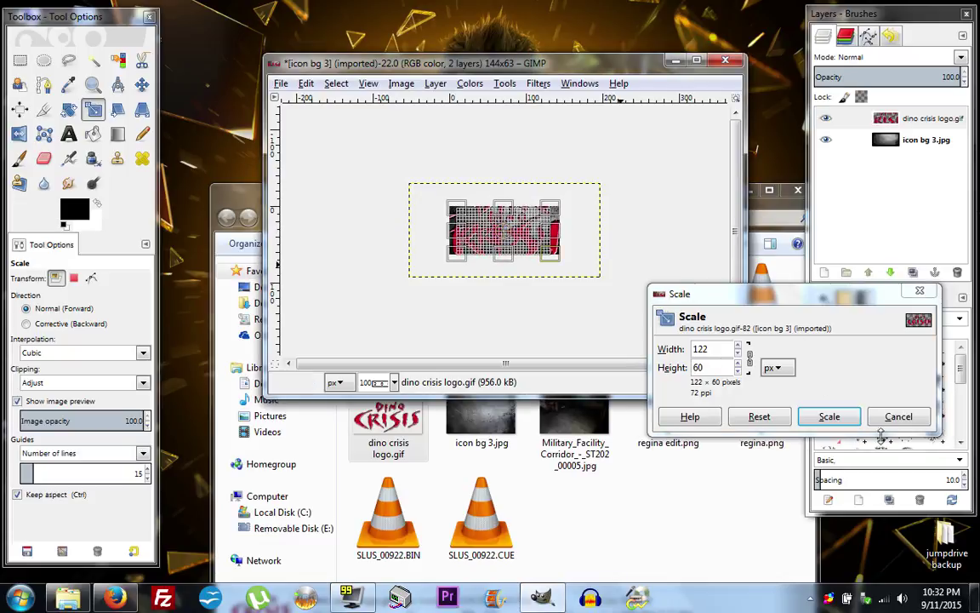
left_click(822, 416)
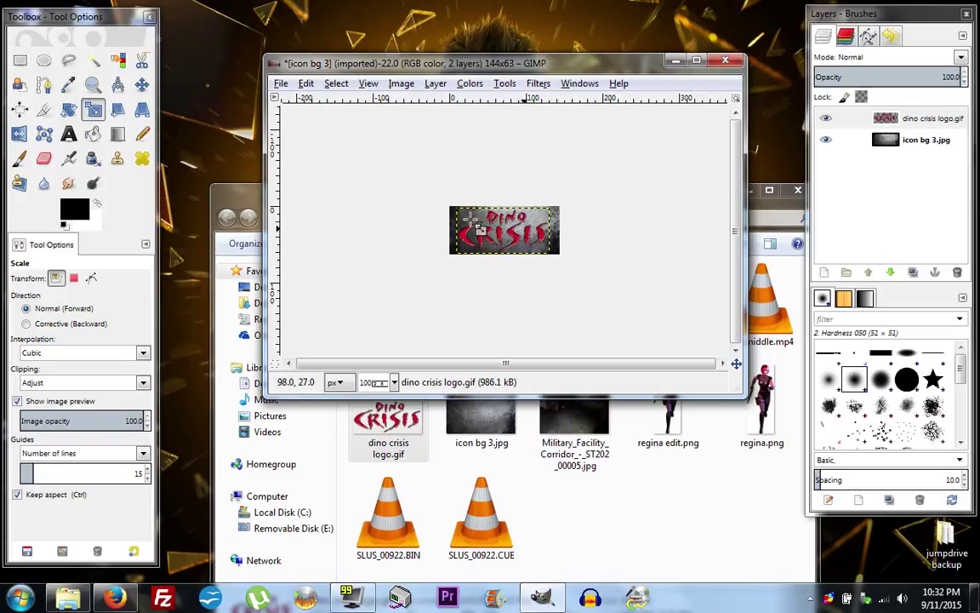
- Center the logo layer horizontally and vertically with the Align tool, relative to the first item
left_click(19, 109)
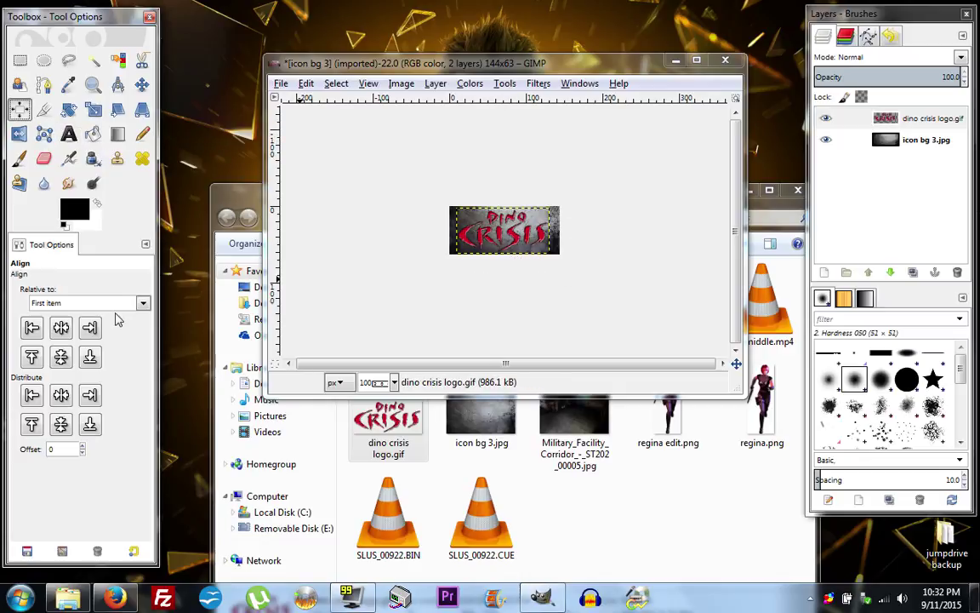
left_click(512, 239)
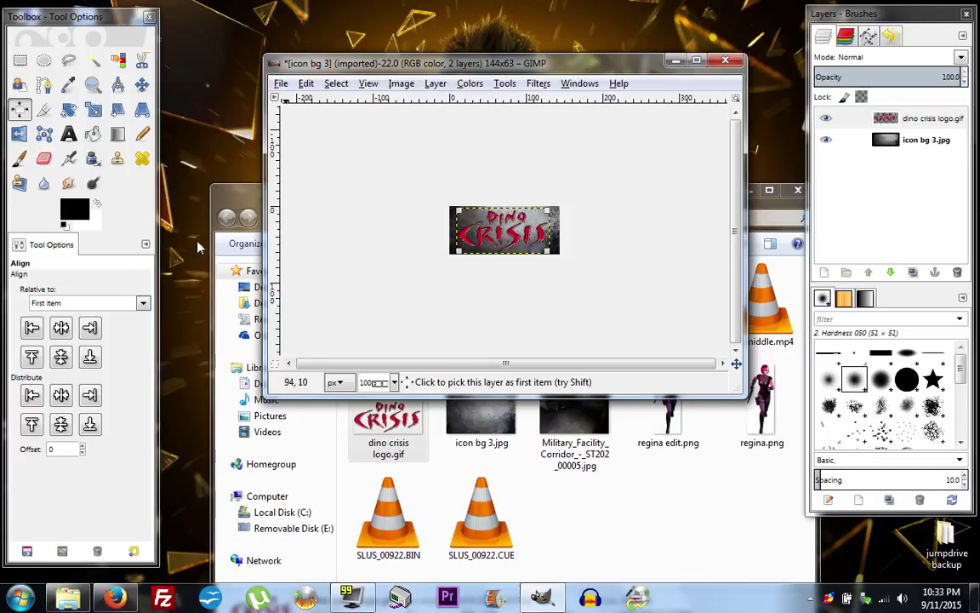
left_click(60, 331)
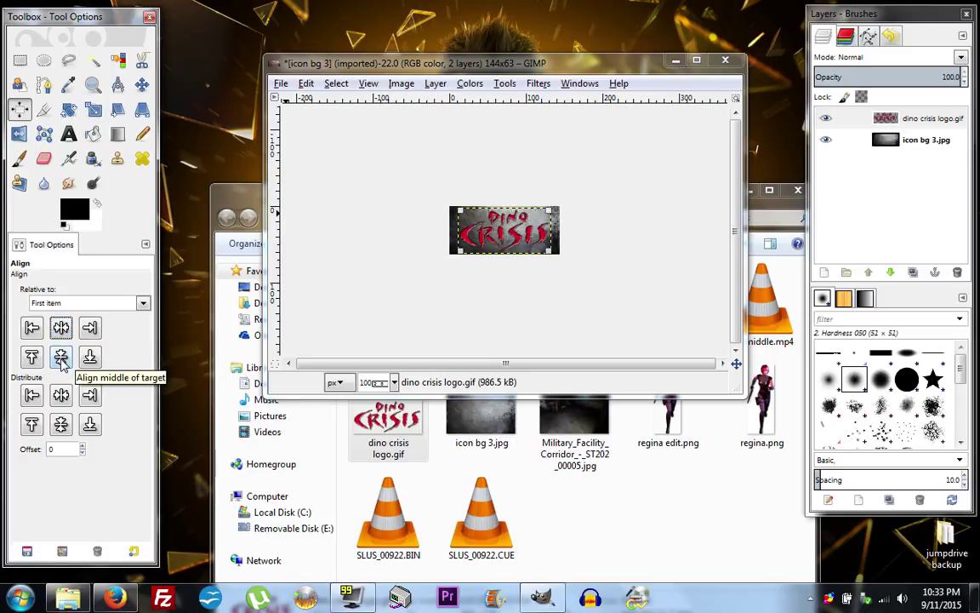
left_click(60, 359)
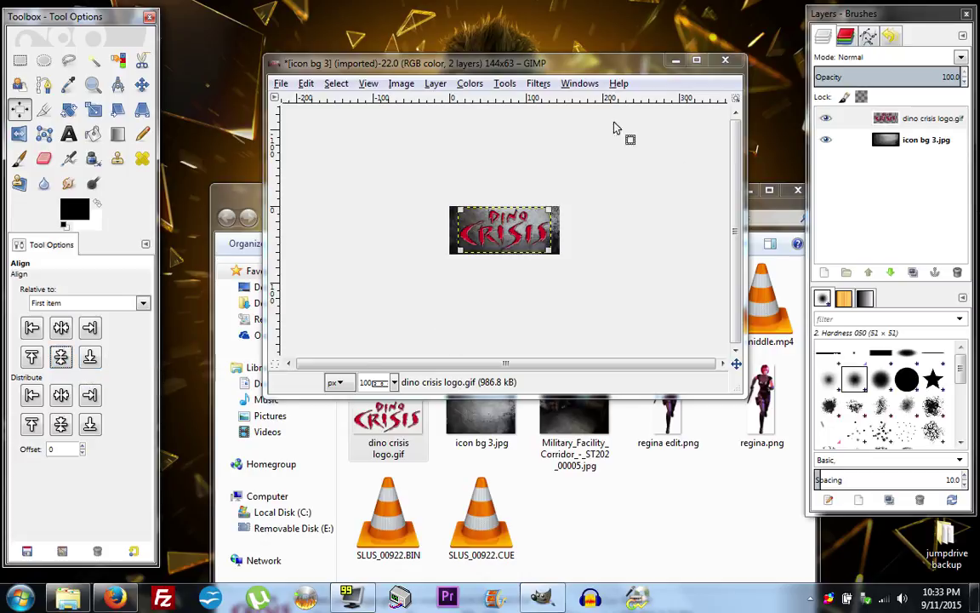
- Make icon bg 3.jpg the active layer and flatten the image
left_click(335, 82)
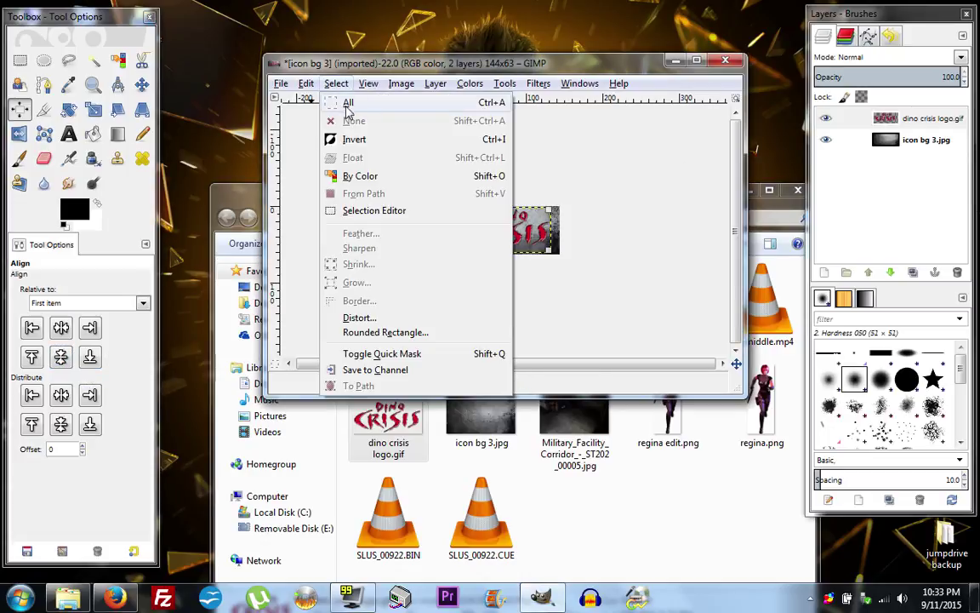
left_click(349, 103)
left_click(906, 143)
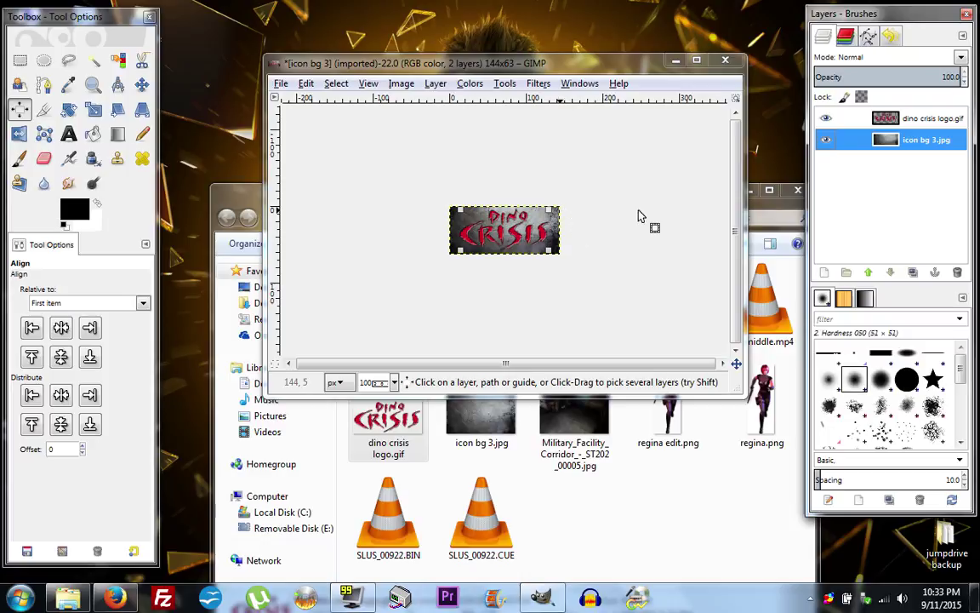
left_click(141, 84)
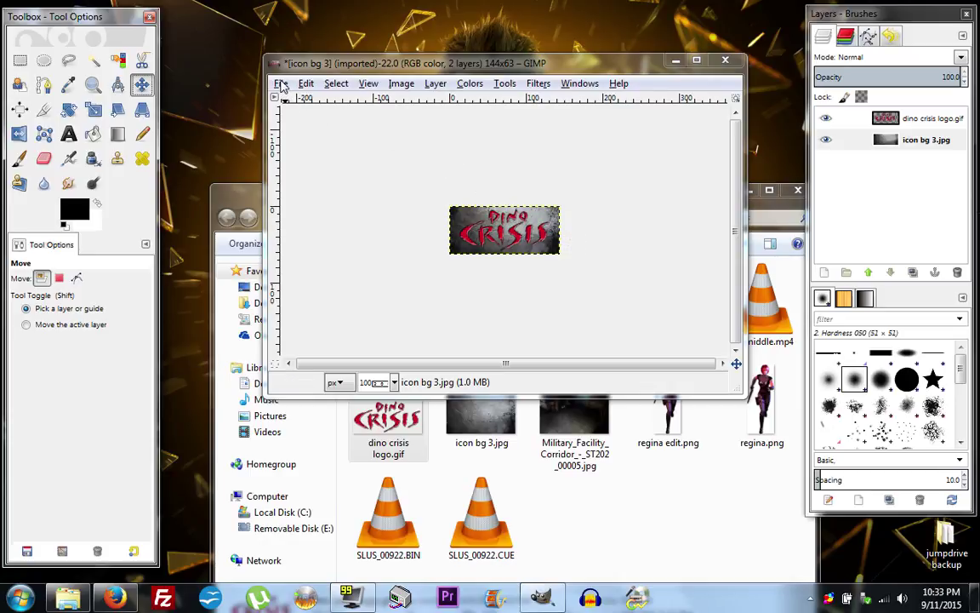
left_click(402, 84)
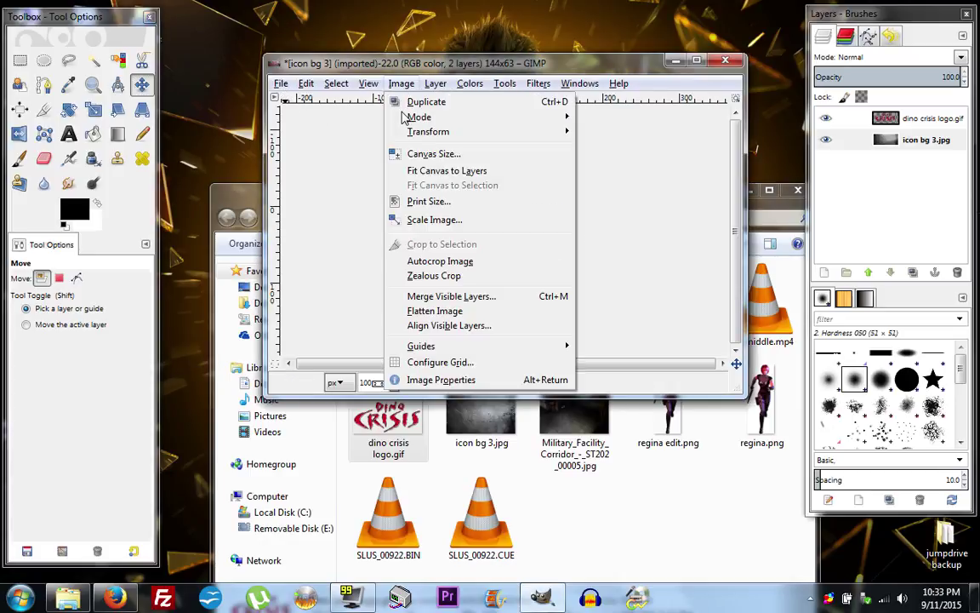
left_click(435, 312)
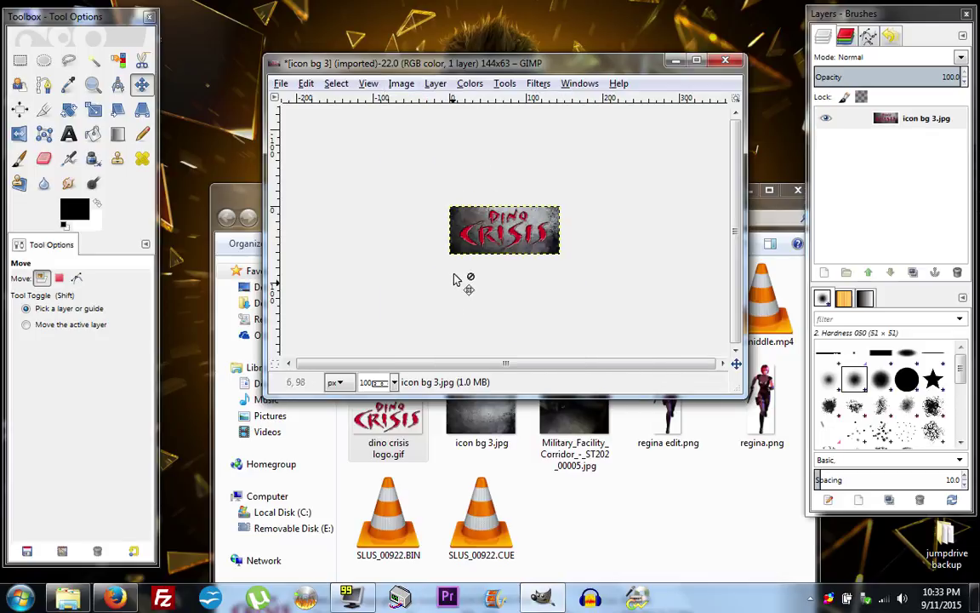
- Create a new 144 × 80 px image filled with white and place its window below the icon image
left_click(281, 85)
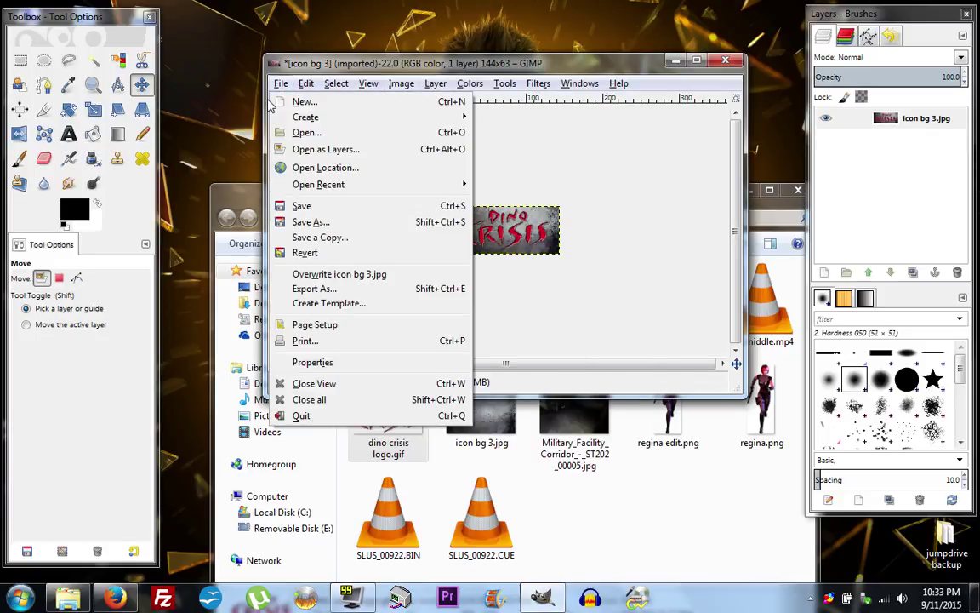
left_click(302, 102)
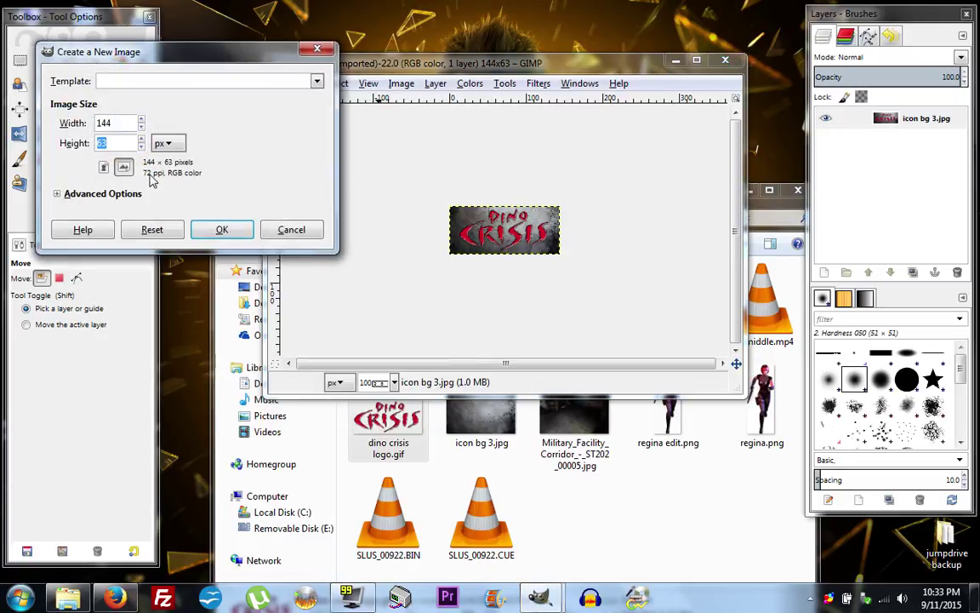
type("80")
left_click(57, 194)
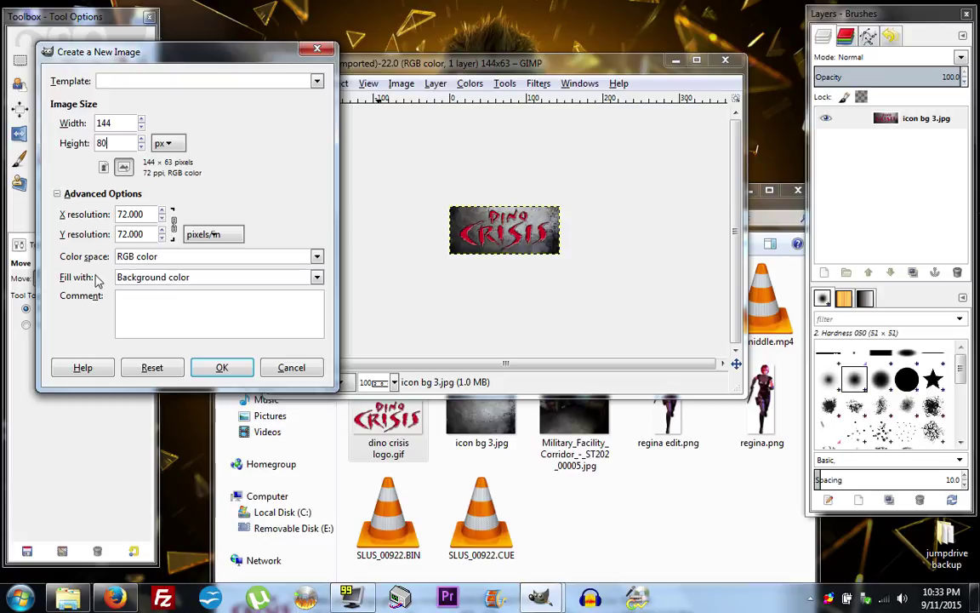
left_click(316, 278)
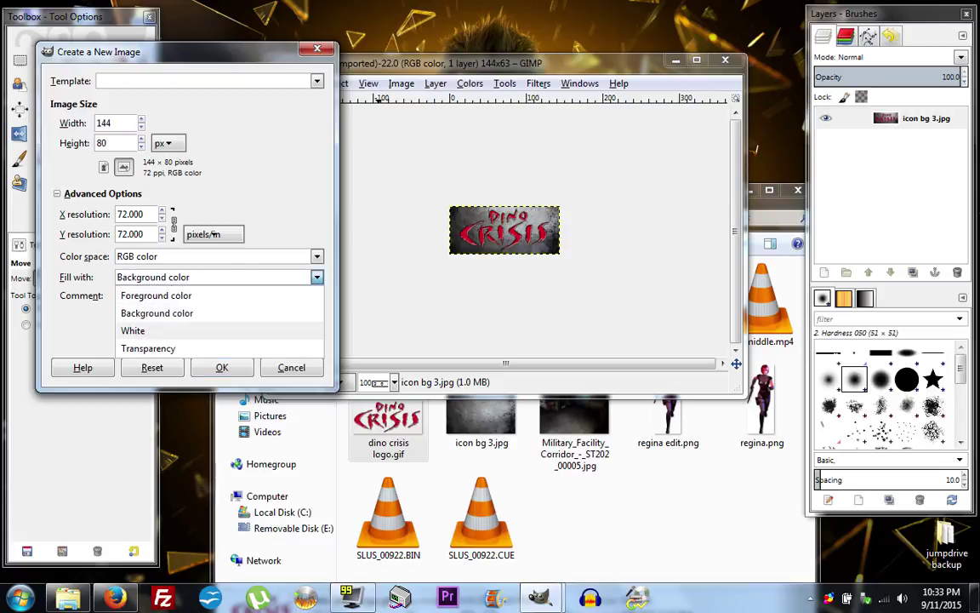
left_click(133, 330)
left_click(220, 368)
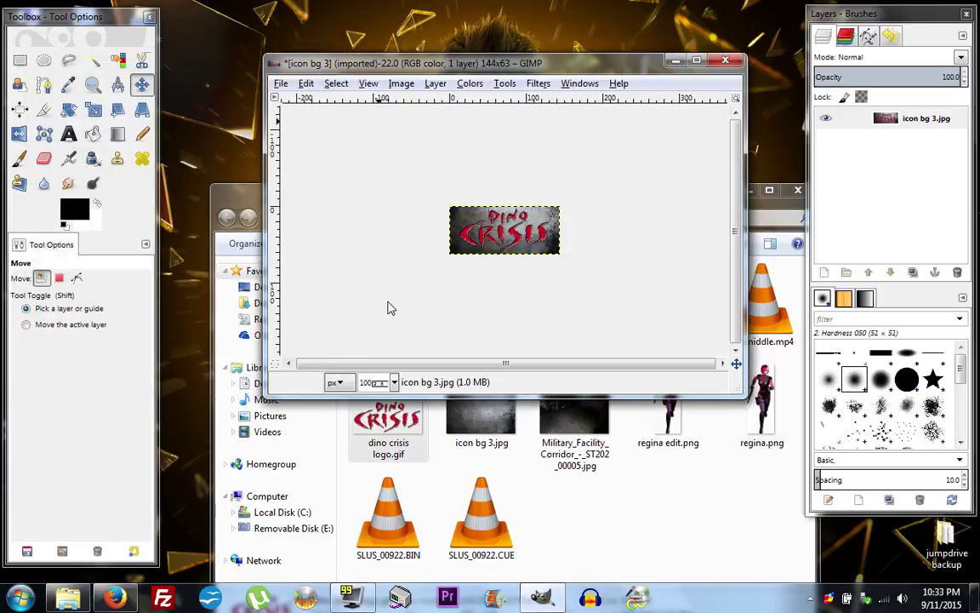
left_click_drag(285, 136, 476, 310)
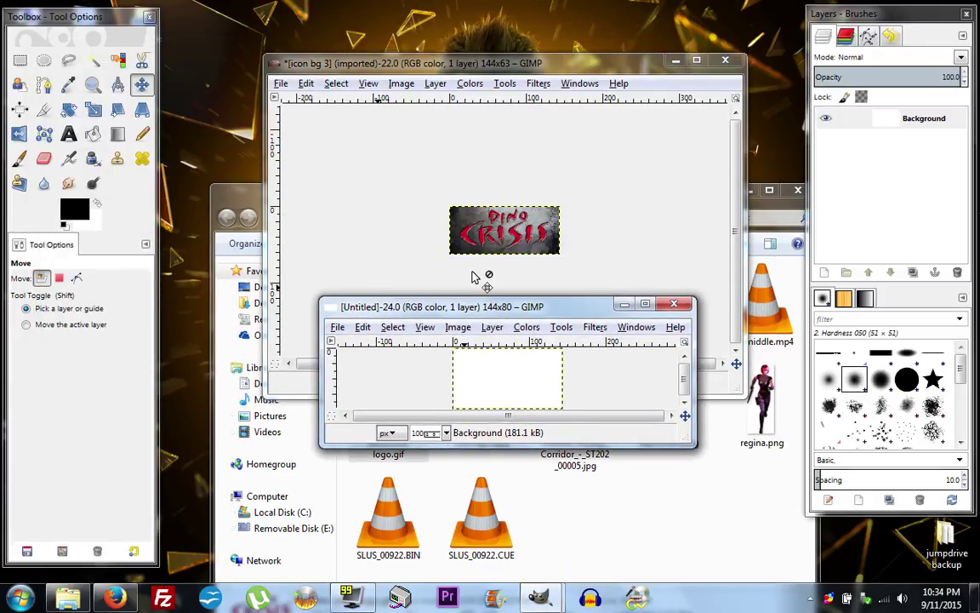
- Select the whole flattened icon bg 3 image and copy it
left_click(406, 71)
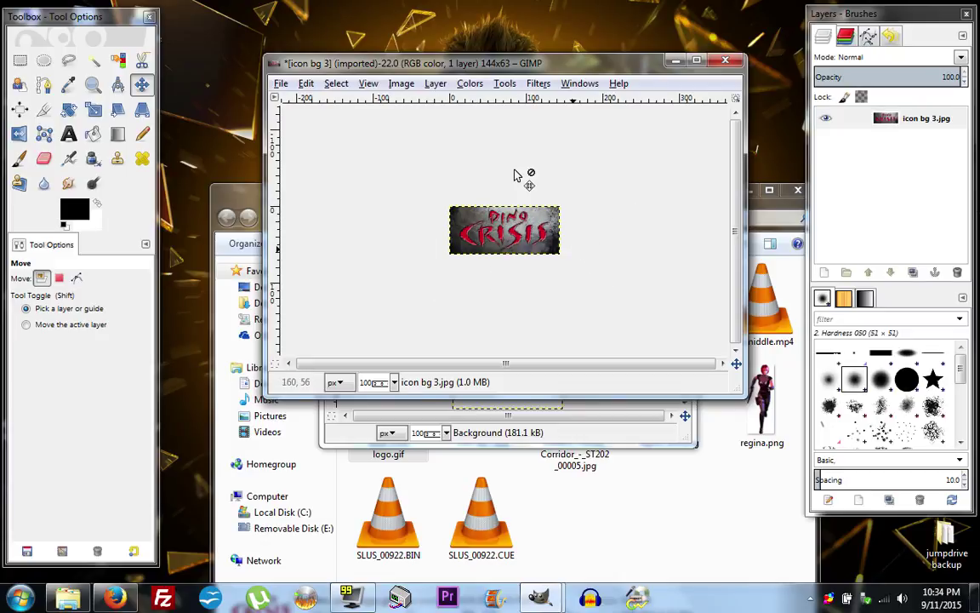
left_click(336, 83)
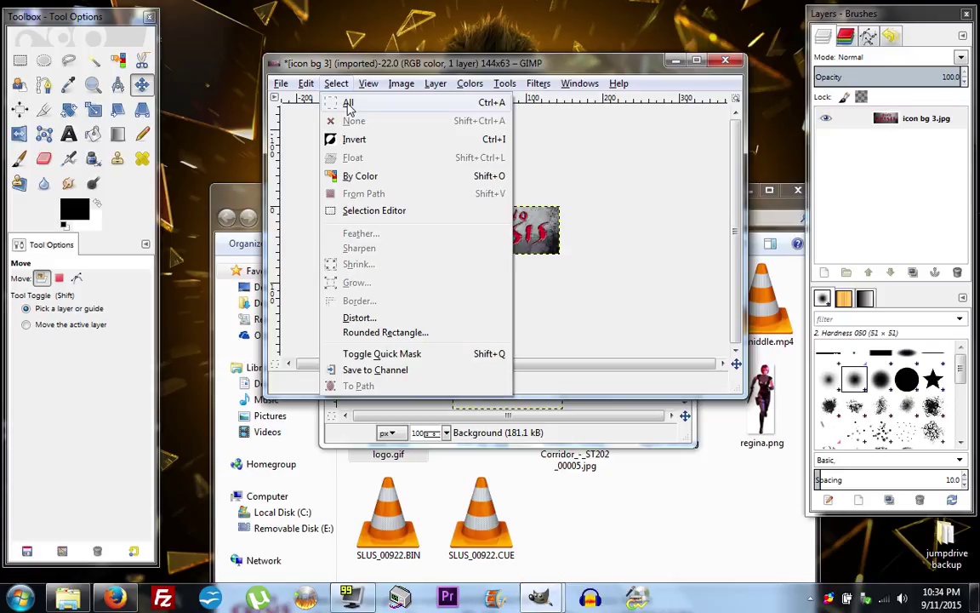
left_click(348, 100)
left_click(304, 83)
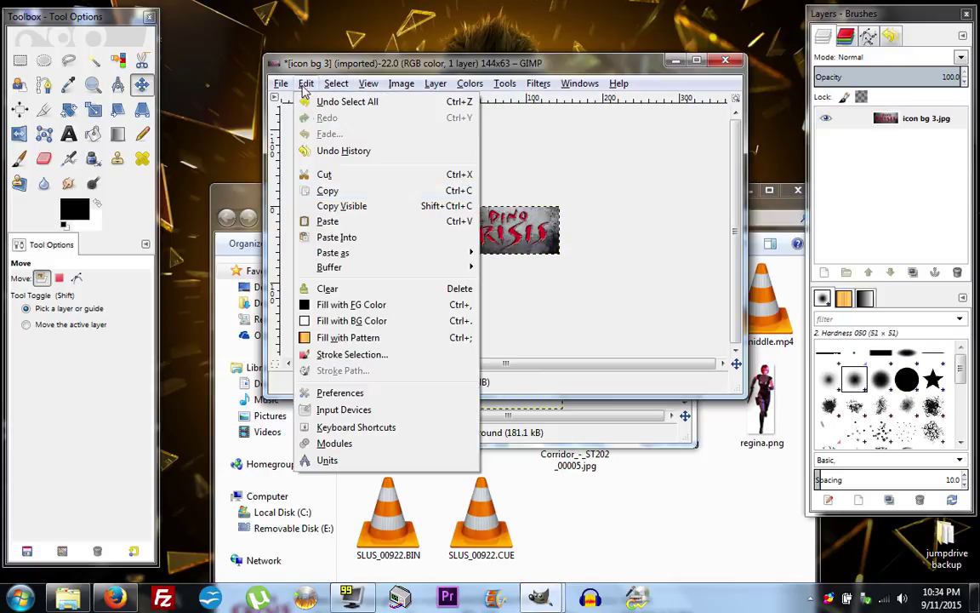
left_click(328, 191)
- Paste the copied logo artwork into the blank 144 × 80 px image
key("ctrl+shift+v")
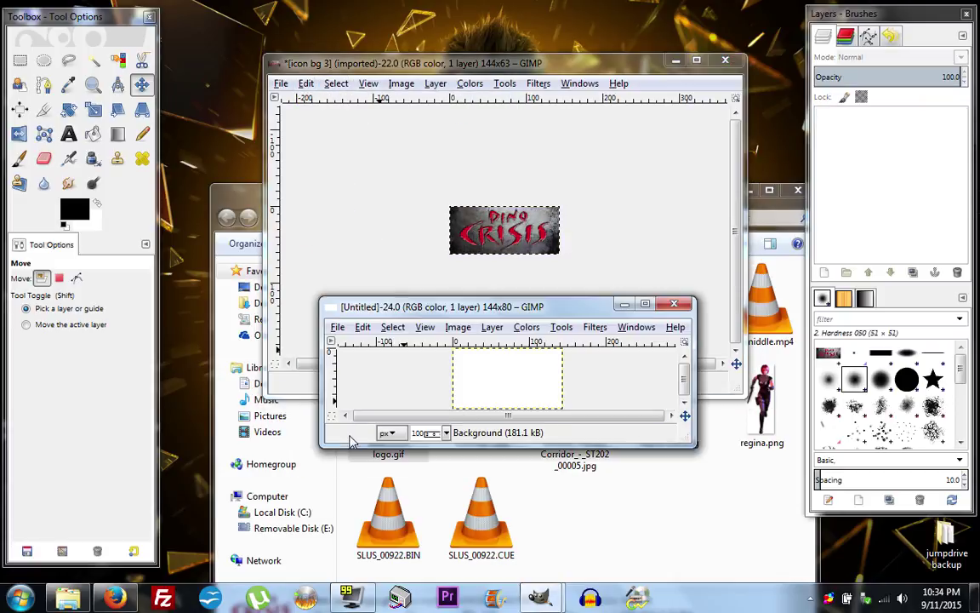
left_click_drag(449, 296, 487, 371)
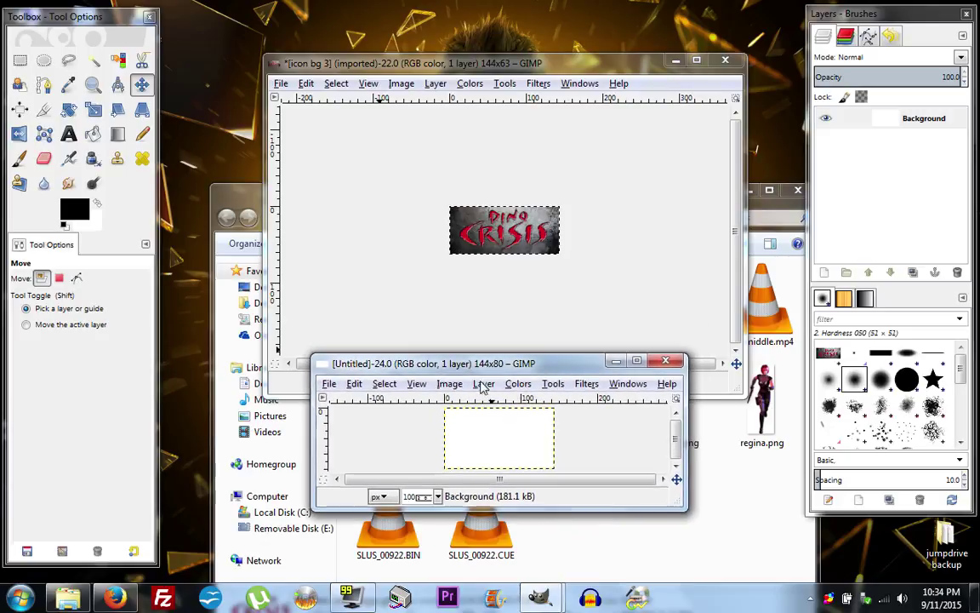
left_click(368, 387)
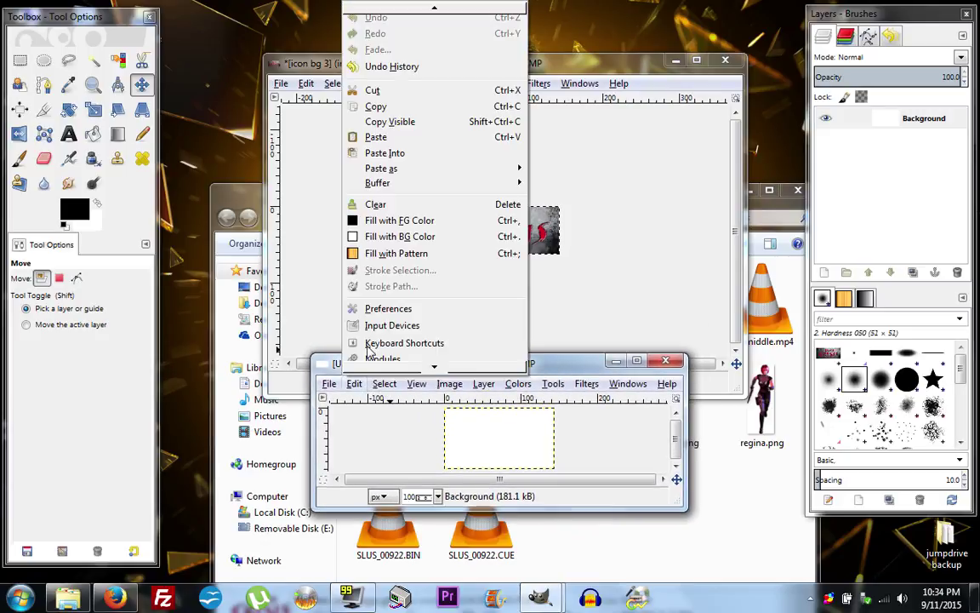
left_click(374, 132)
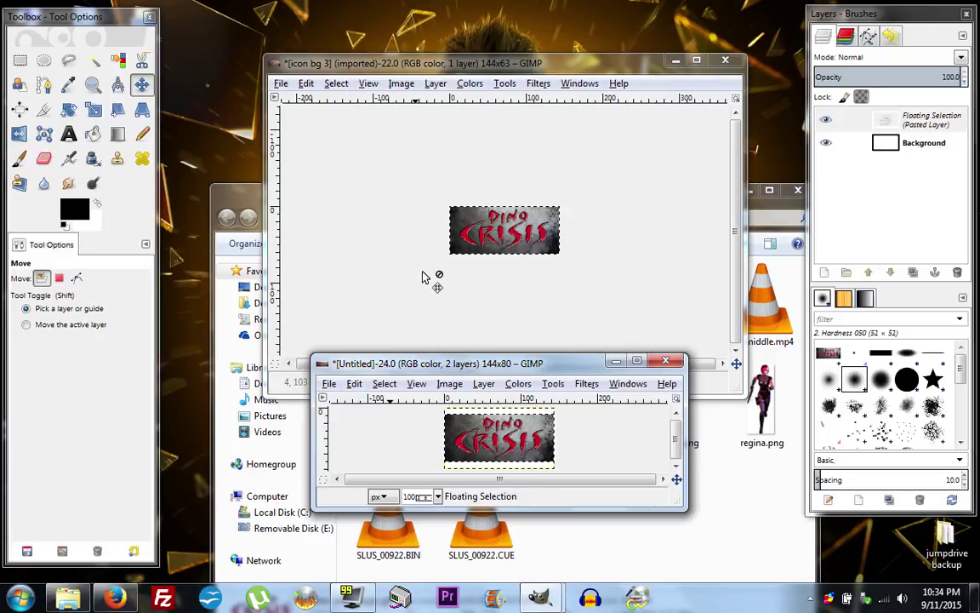
- Convert the floating selection to a new layer and align it to the image's top edge with the Align tool
right_click(898, 123)
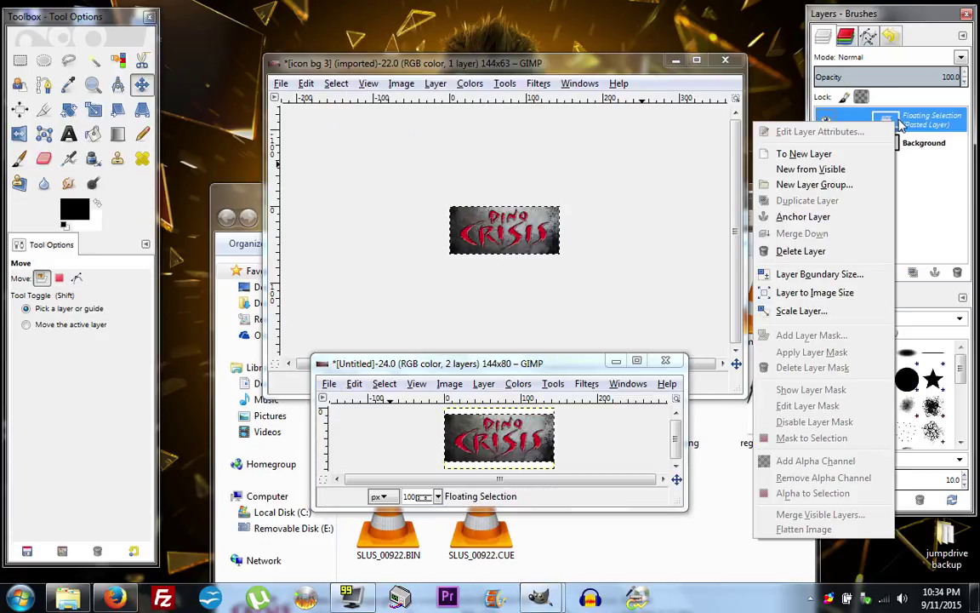
left_click(834, 157)
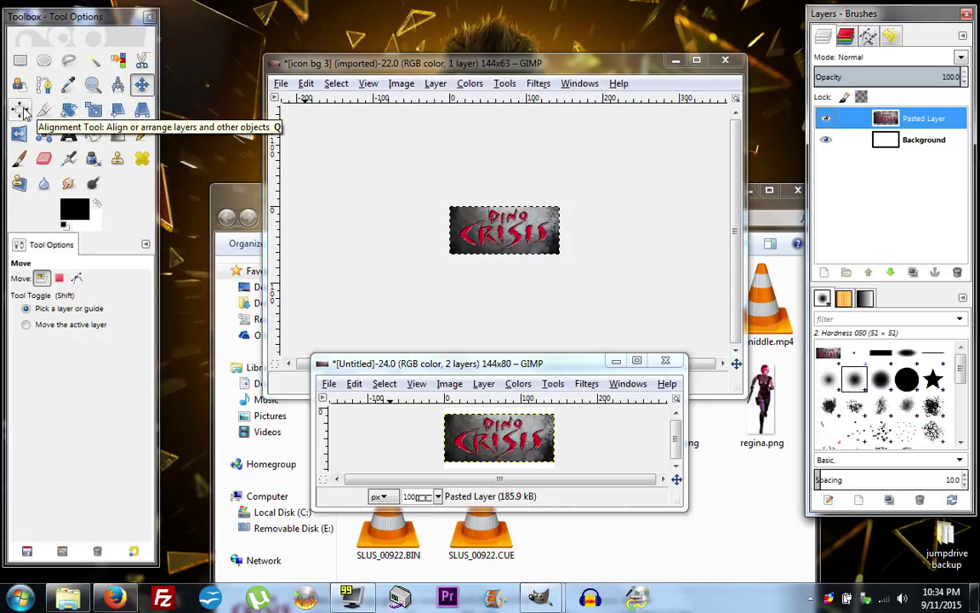
left_click(24, 113)
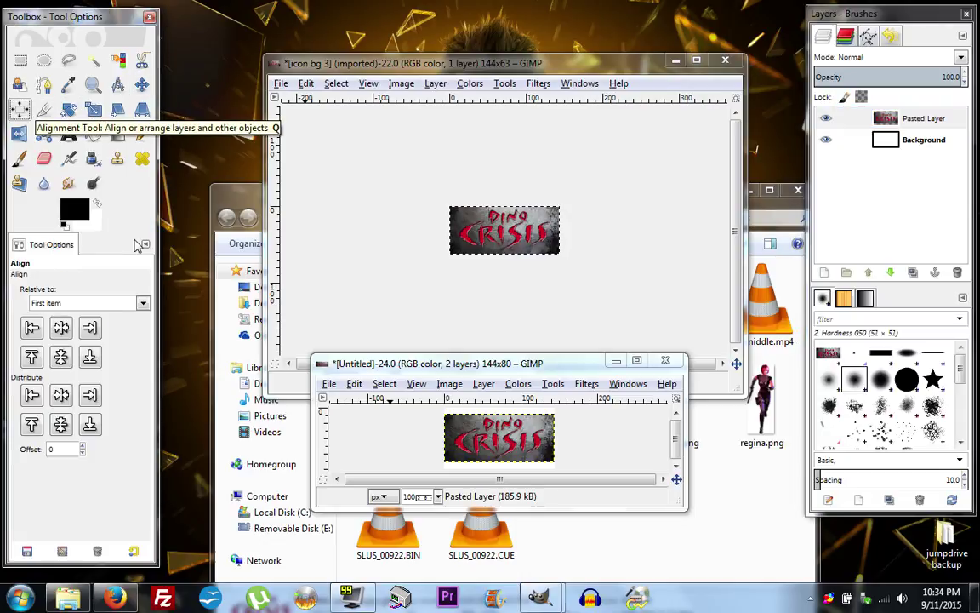
left_click(491, 438)
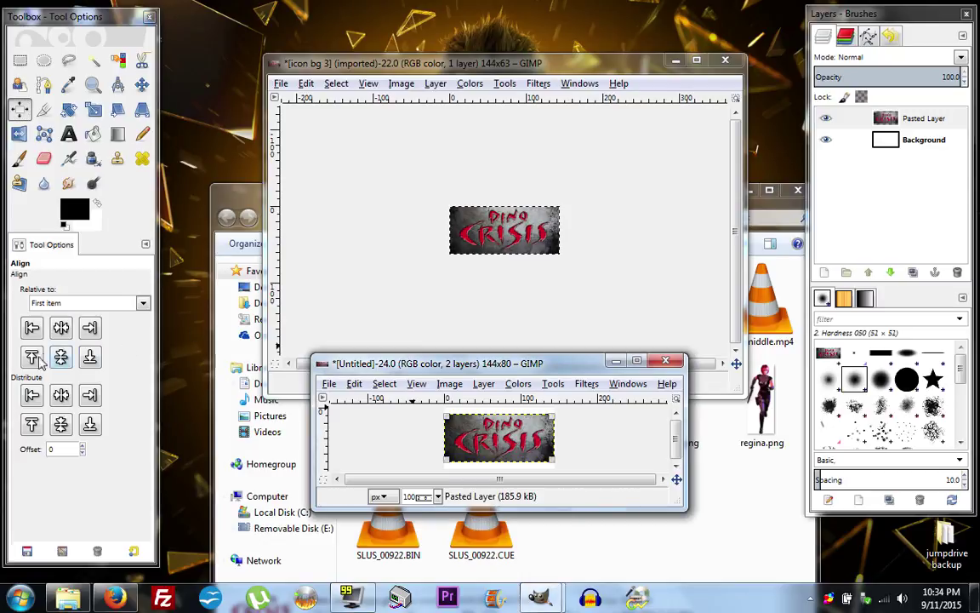
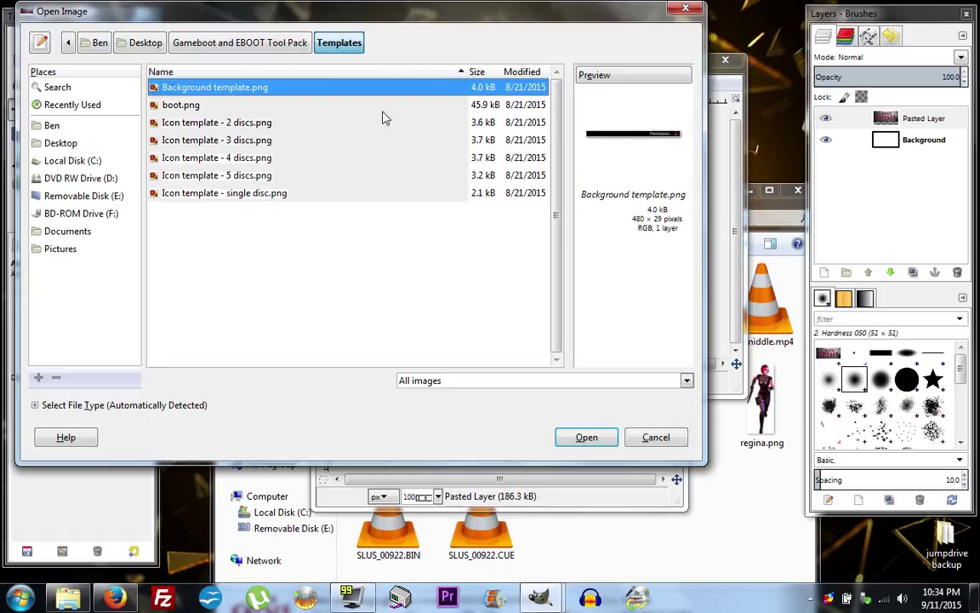
- Browse from the Desktop through Gameboot and EBOOT Tool Pack to its Templates folder while choosing an image to open
left_click(247, 43)
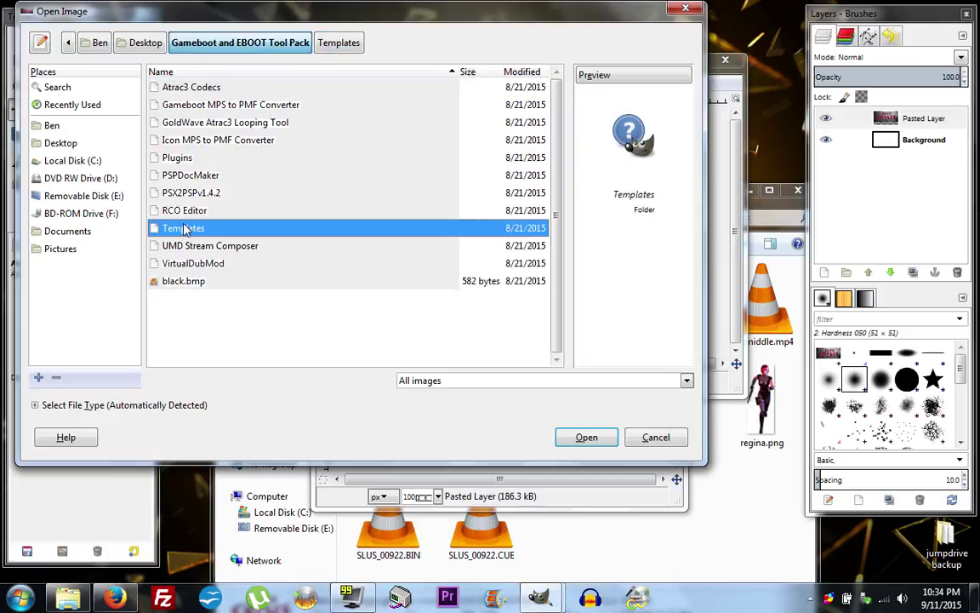
left_click(136, 42)
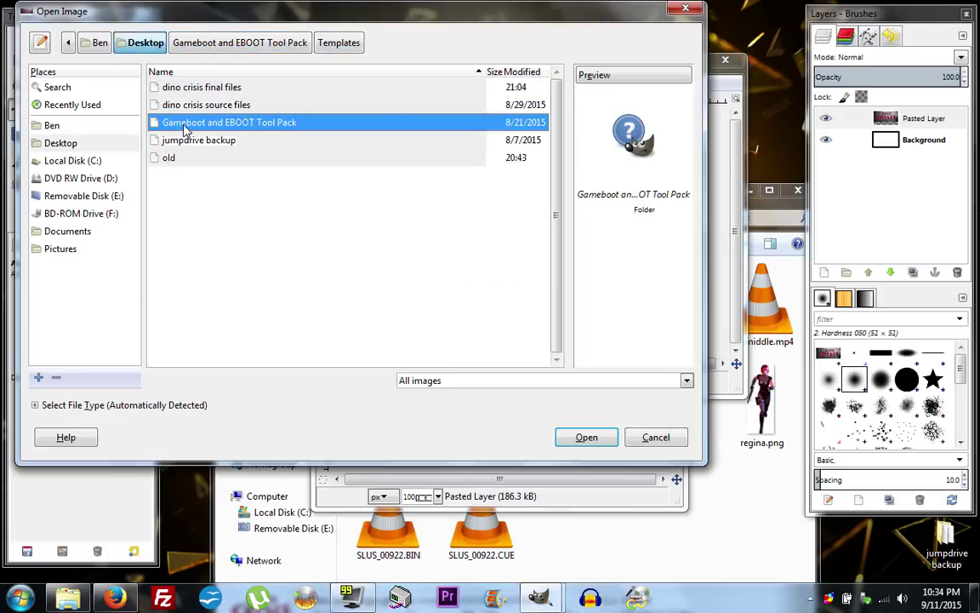
double_click(230, 126)
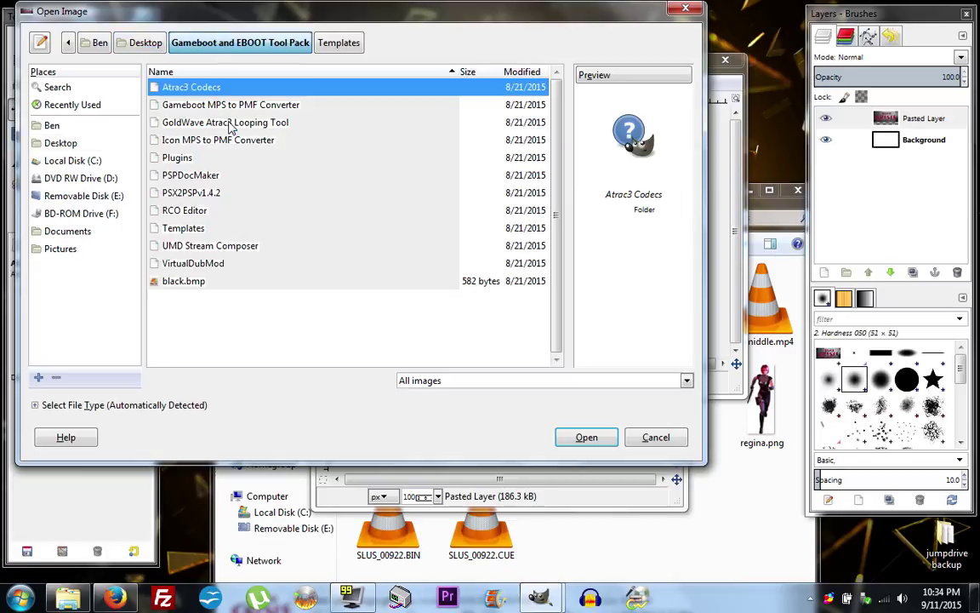
double_click(184, 229)
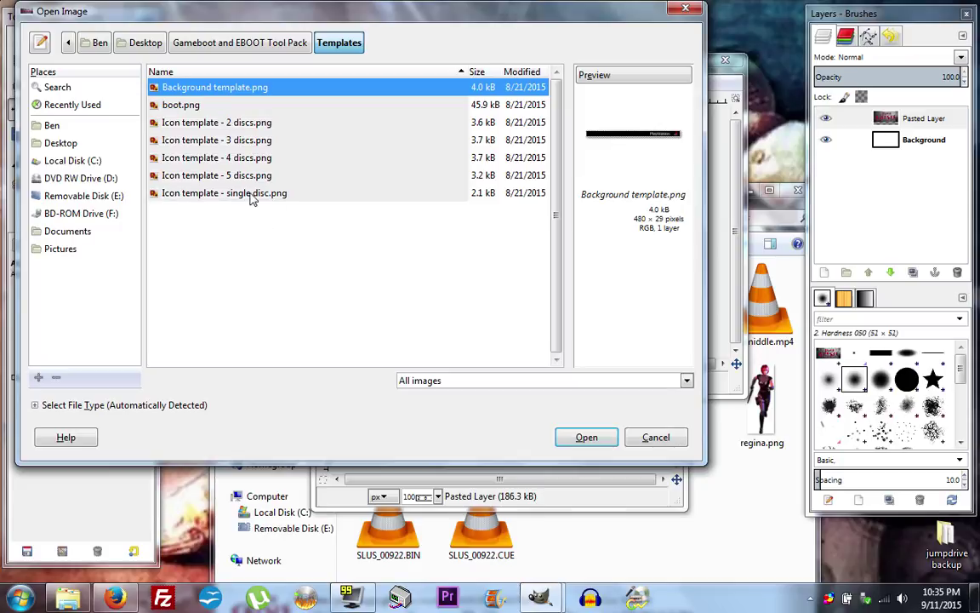
- Switch to Windows Explorer and preview the 2- to 5-disc and single-disc icon templates from the tool pack's Templates folder
left_click(68, 599)
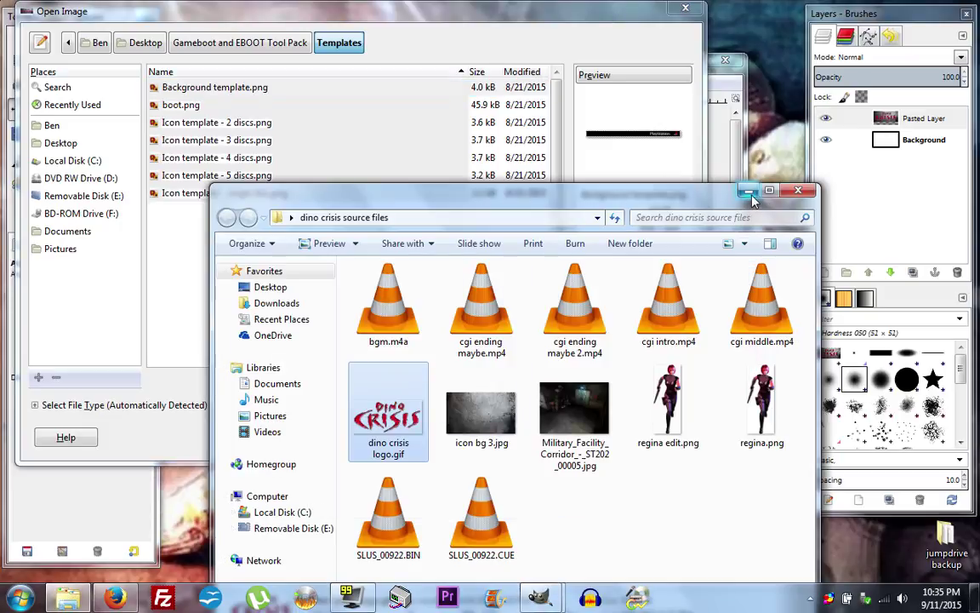
left_click(680, 180)
double_click(659, 536)
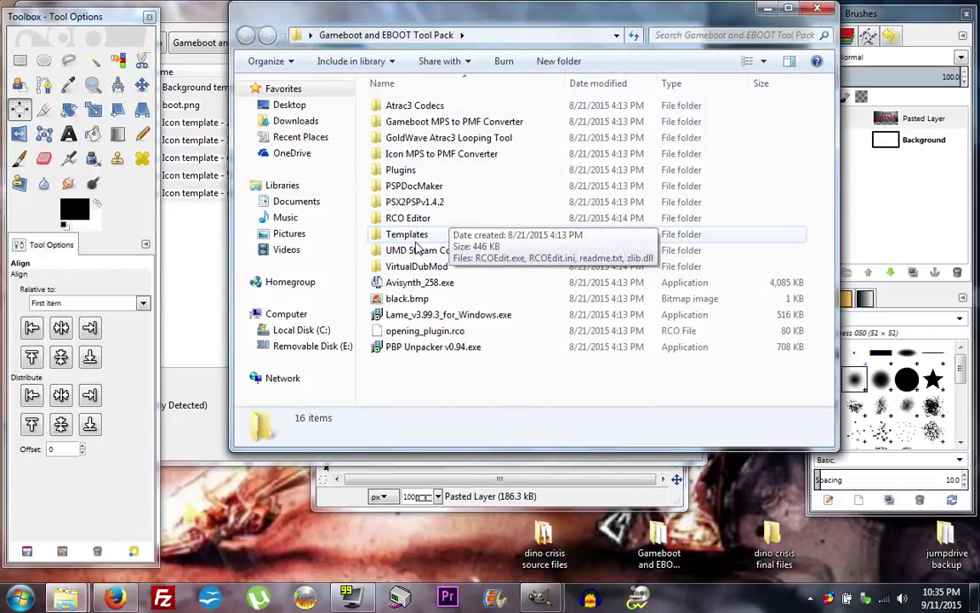
double_click(456, 228)
double_click(577, 143)
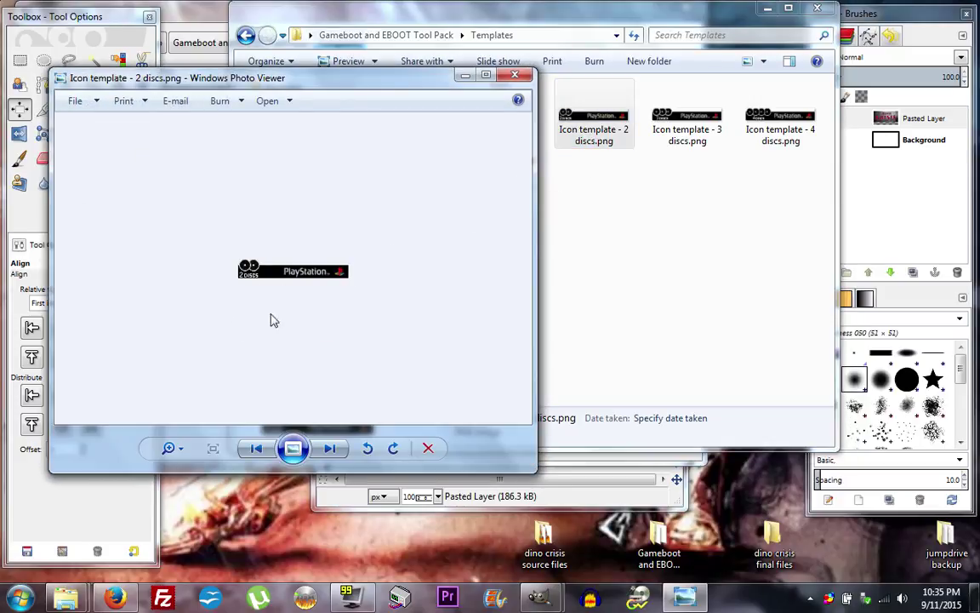
left_click(331, 448)
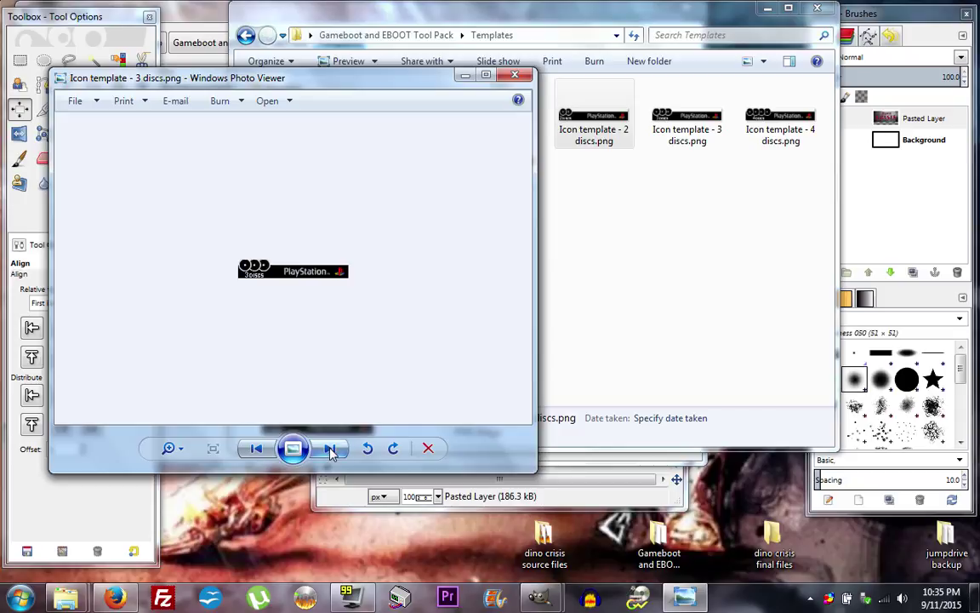
left_click(330, 449)
left_click(330, 448)
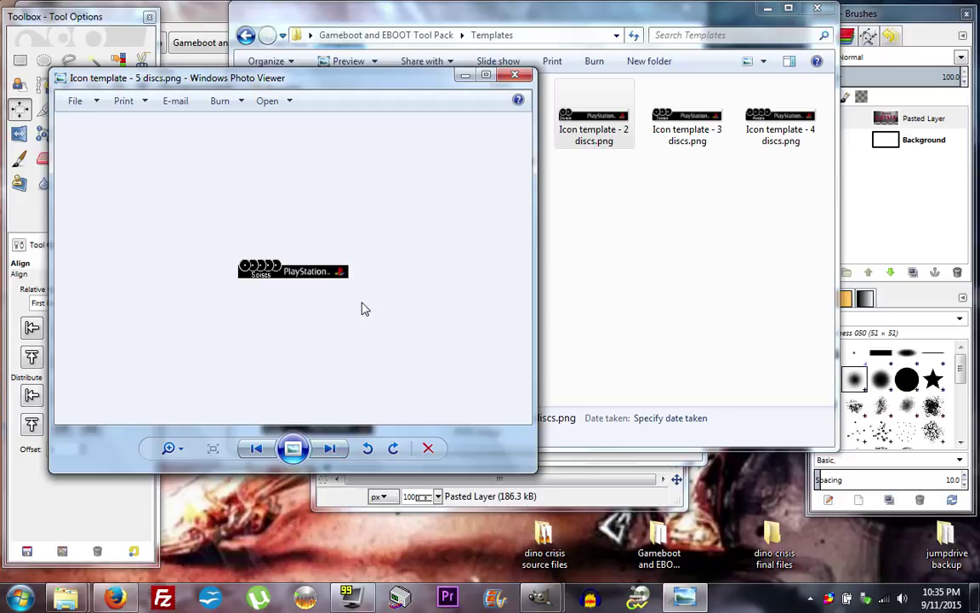
left_click(330, 448)
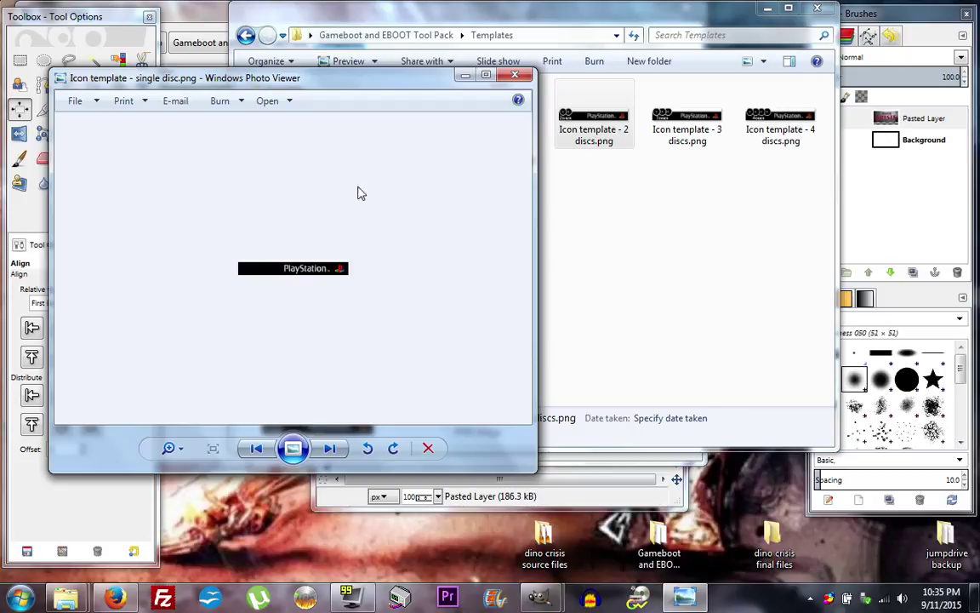
left_click(516, 76)
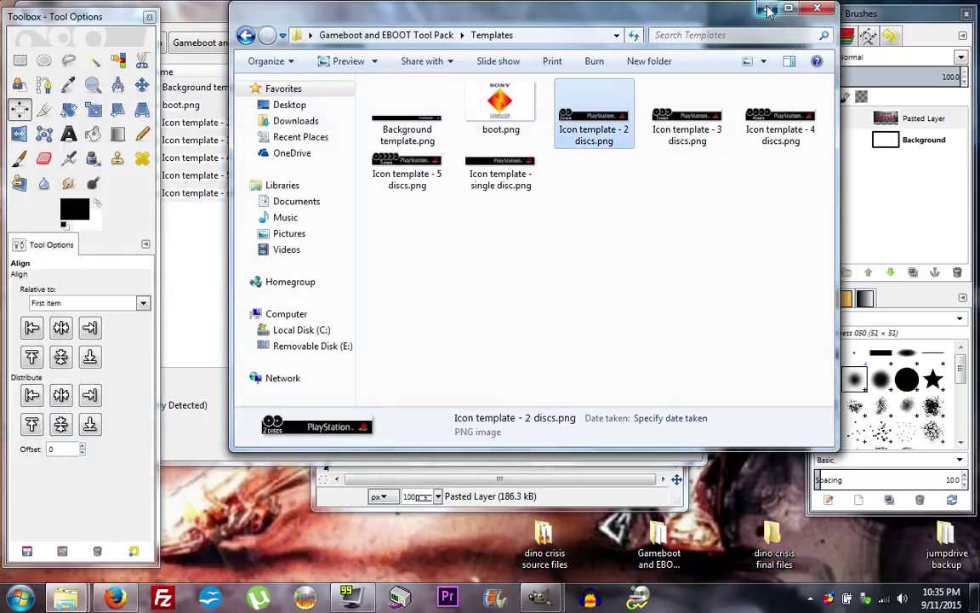
left_click(765, 9)
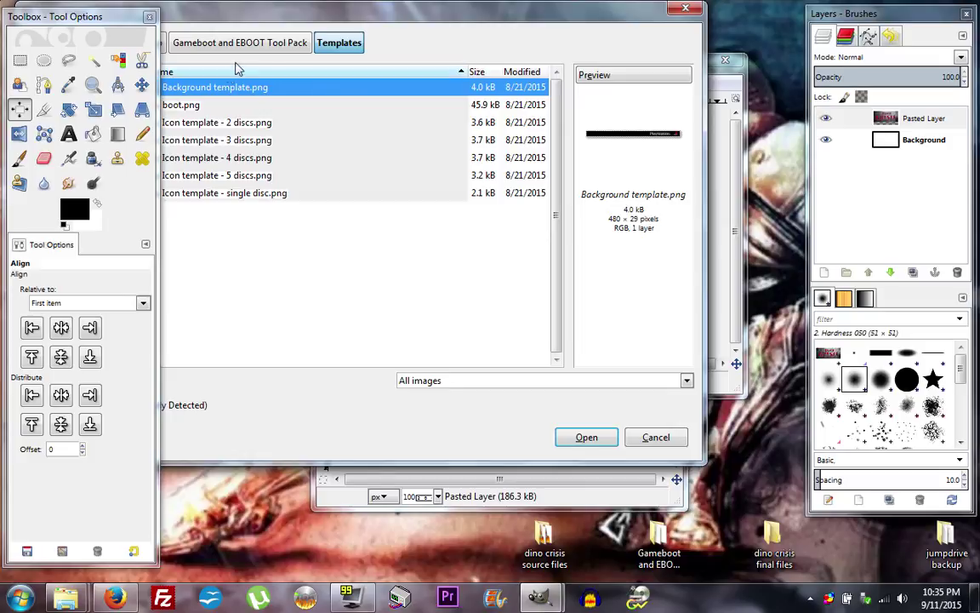
- Open Icon template - single disc.png from the Templates folder as a separate image
left_click_drag(385, 23, 480, 27)
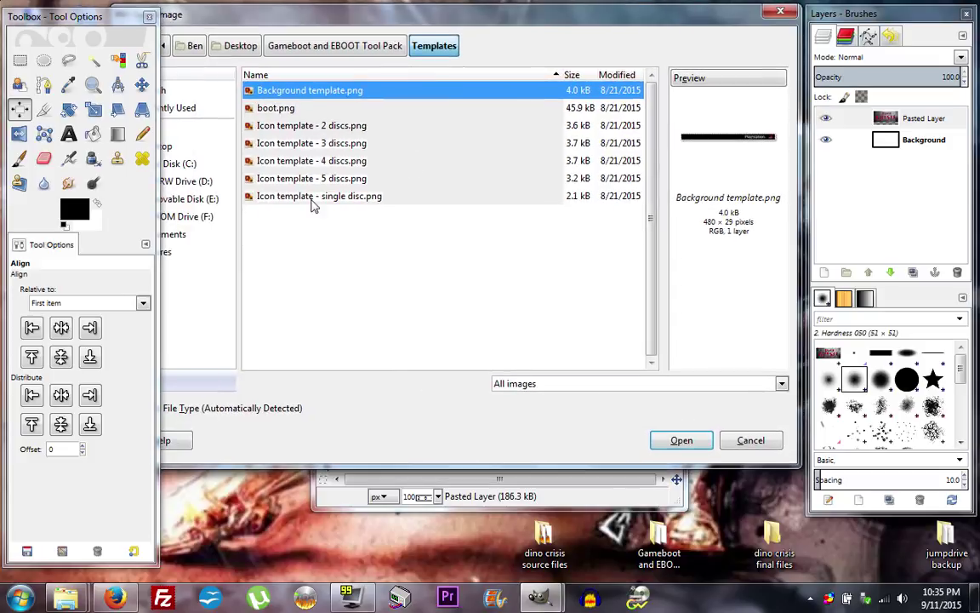
left_click(353, 196)
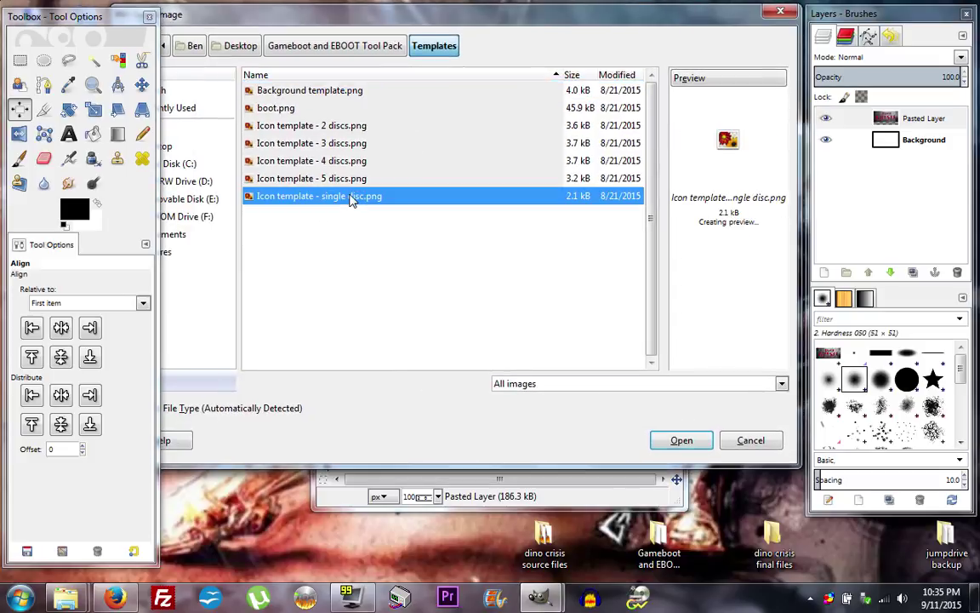
left_click(685, 442)
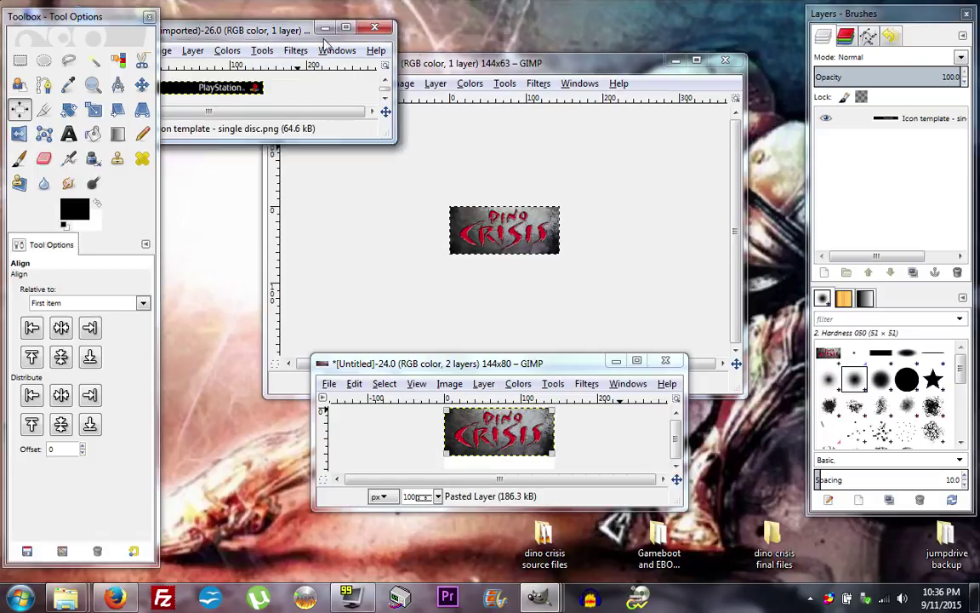
- Open Icon template - 3 discs.png from the Templates folder and arrange the two template windows so both are fully visible
left_click_drag(240, 32, 358, 45)
left_click(298, 63)
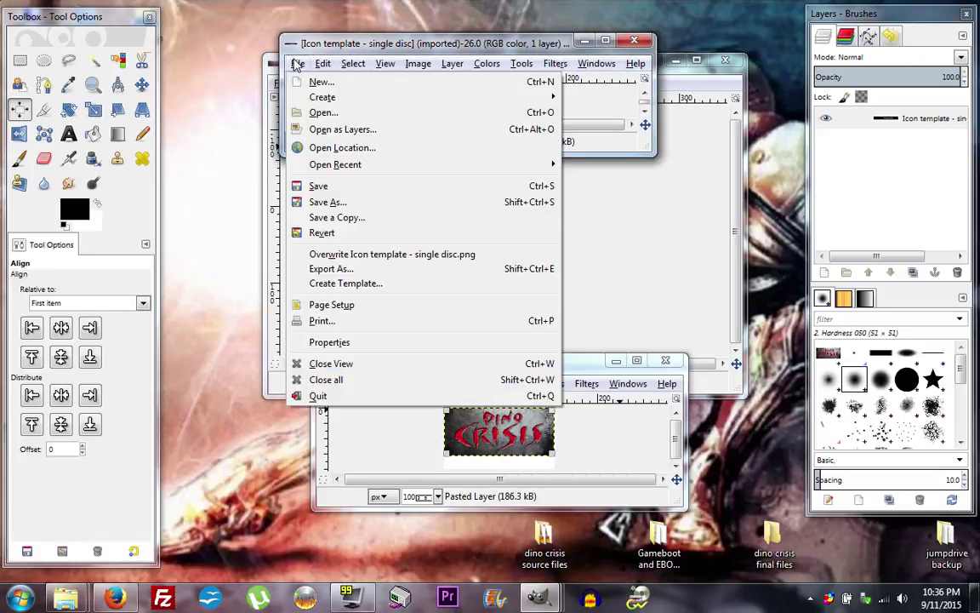
left_click(316, 111)
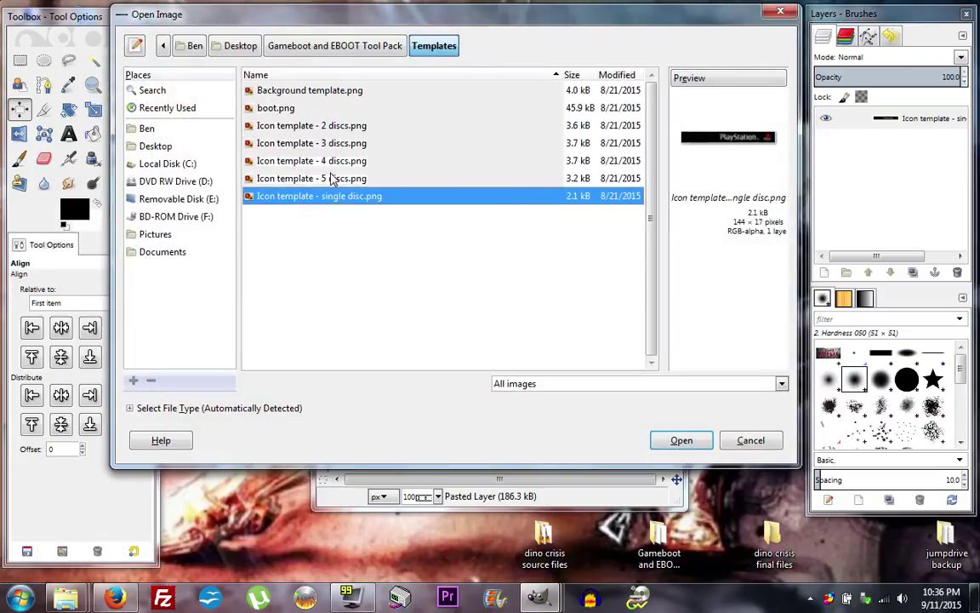
left_click(330, 142)
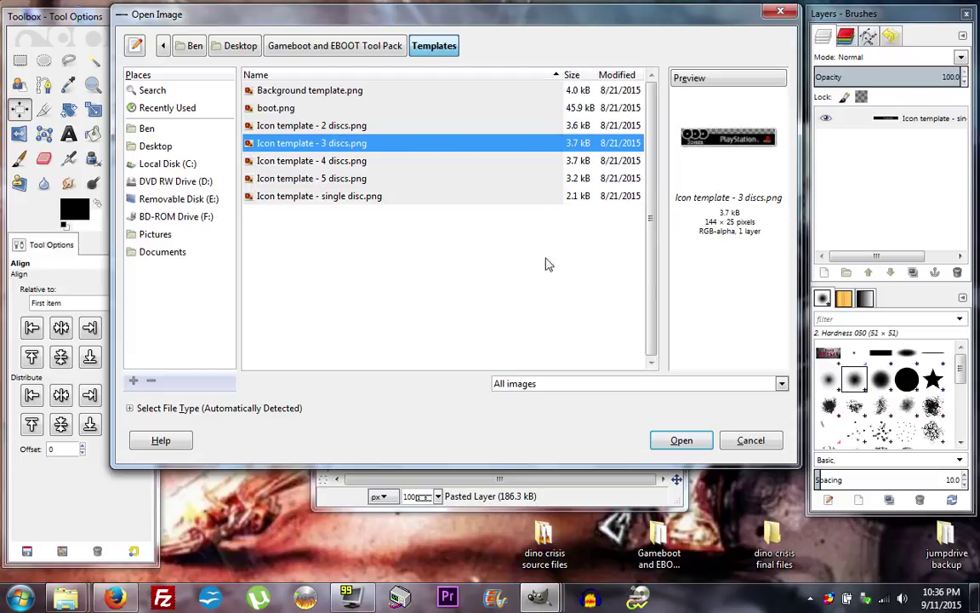
left_click(679, 441)
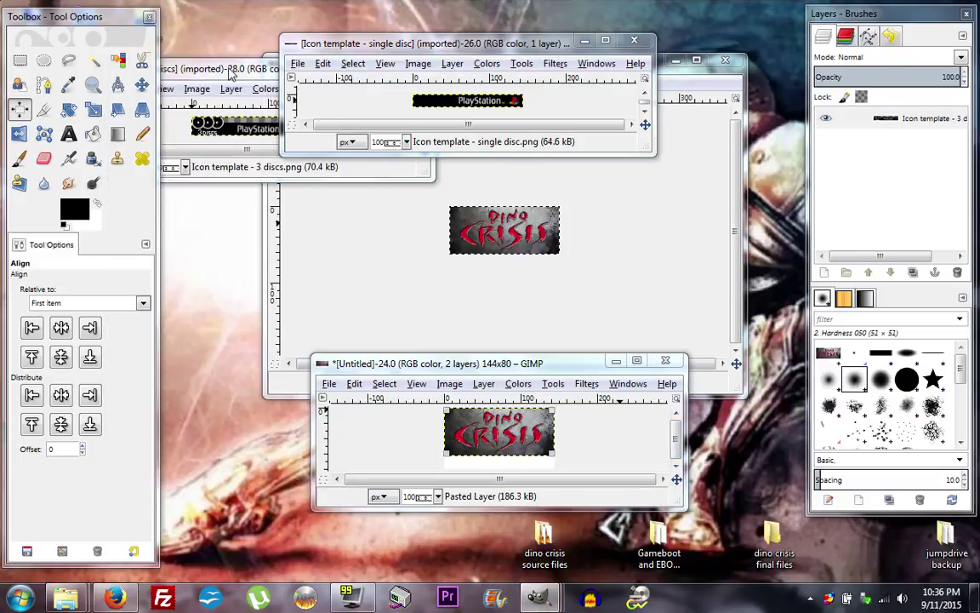
left_click_drag(230, 75, 440, 187)
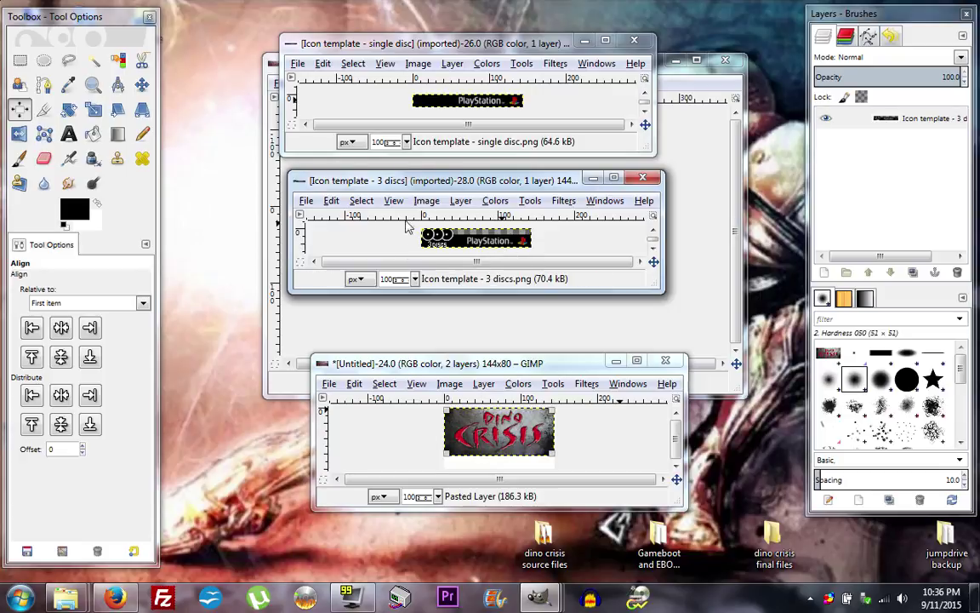
- Select the entire 3-disc template image and copy it
left_click(357, 204)
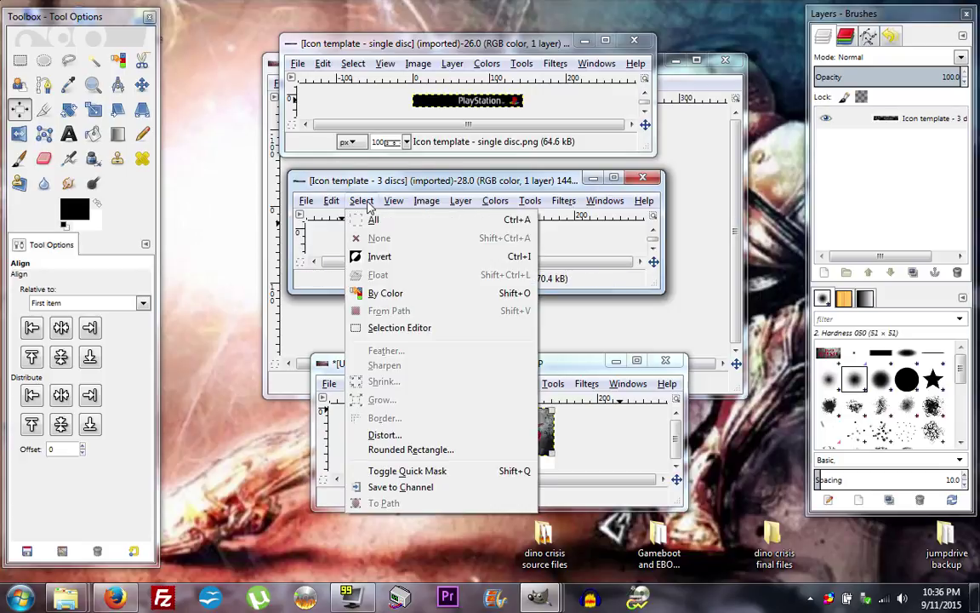
left_click(361, 221)
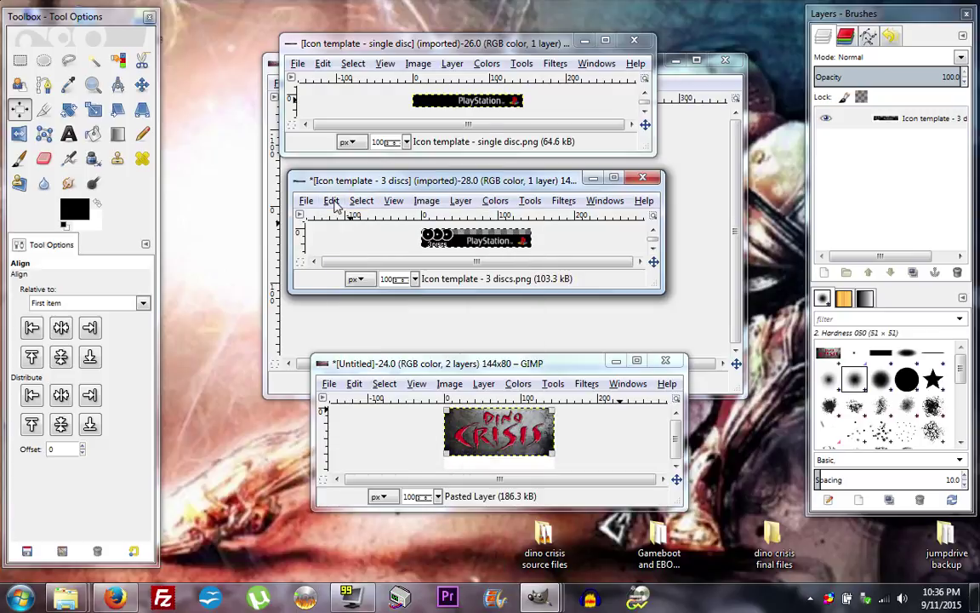
left_click(331, 200)
left_click(353, 309)
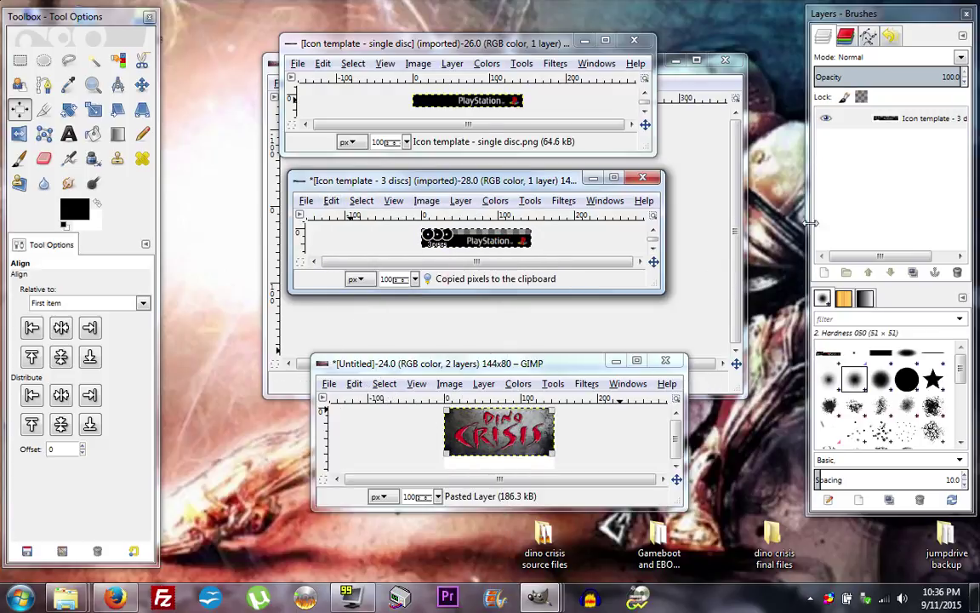
- Paste the 3-disc banner into the 144x80 icon image as a new layer and align it to the image's bottom edge
left_click(502, 364)
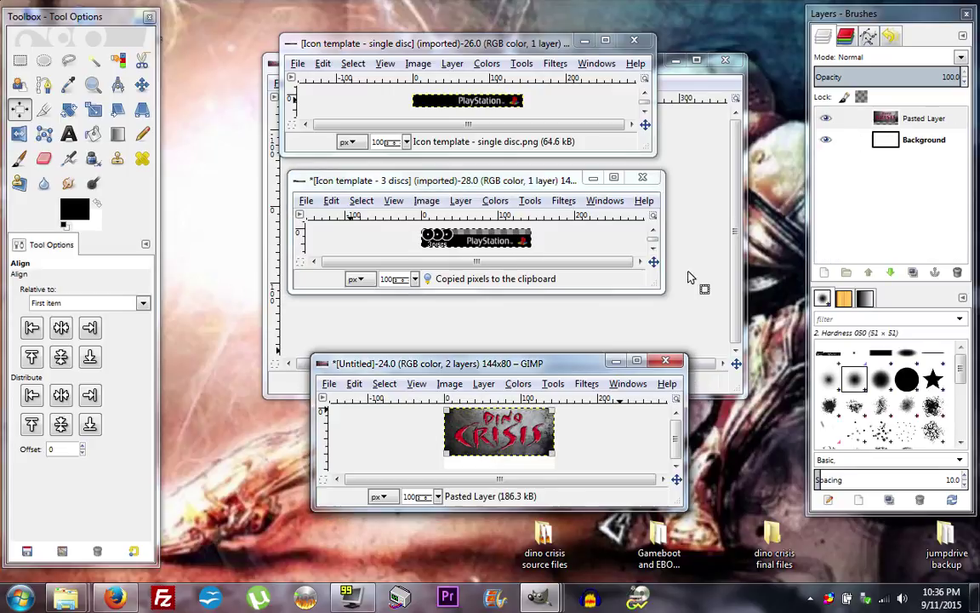
left_click(909, 144)
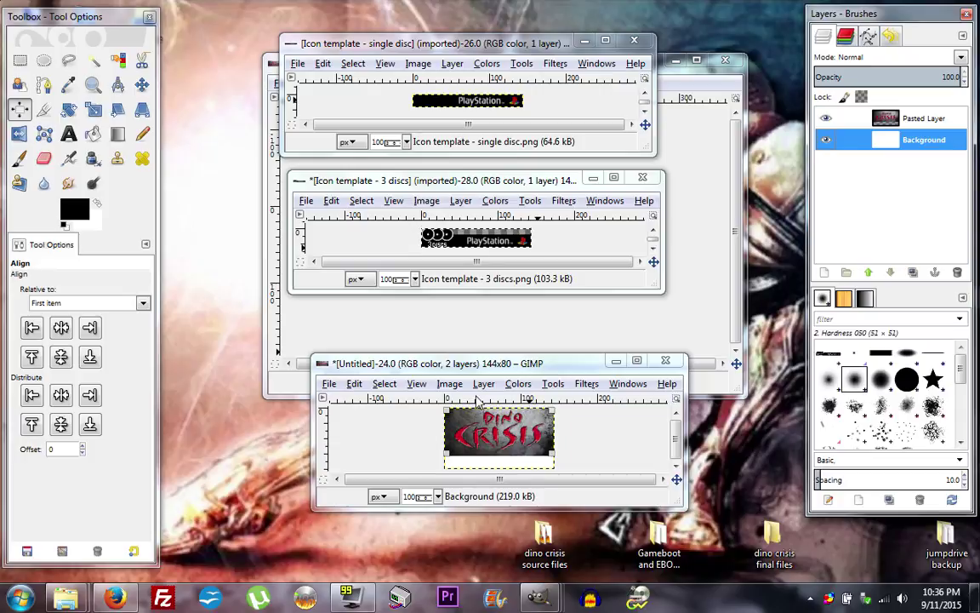
left_click(353, 384)
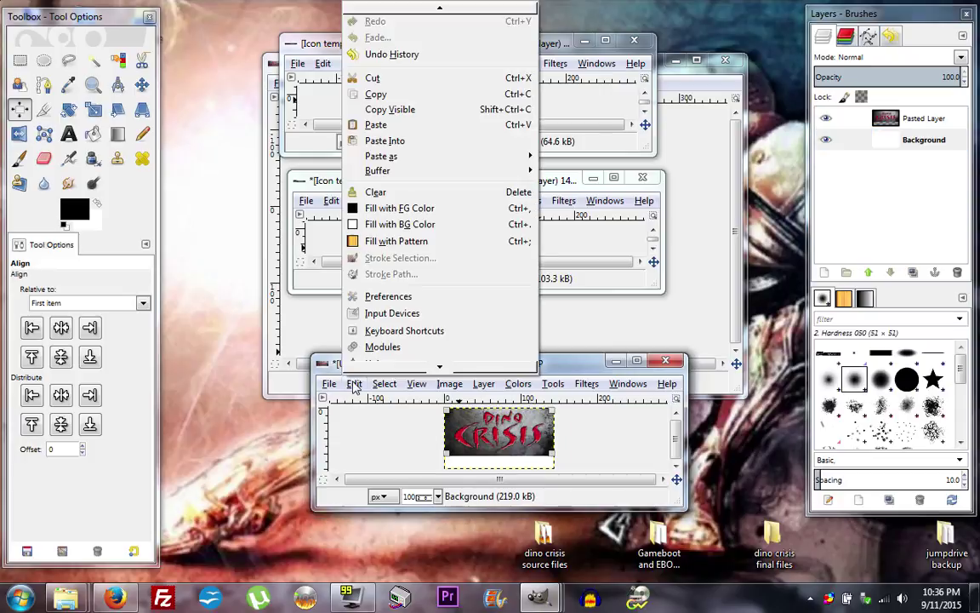
left_click(415, 125)
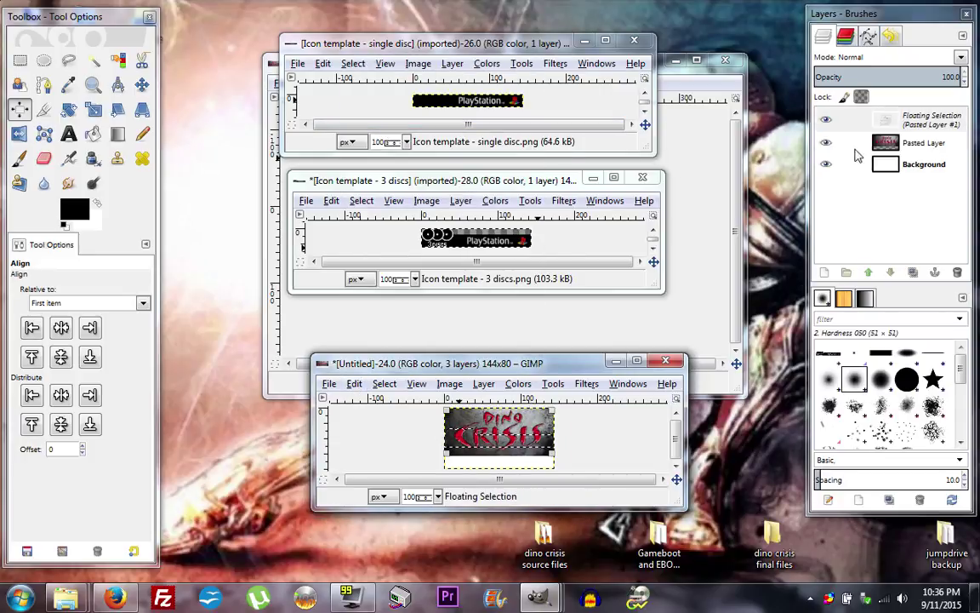
right_click(902, 120)
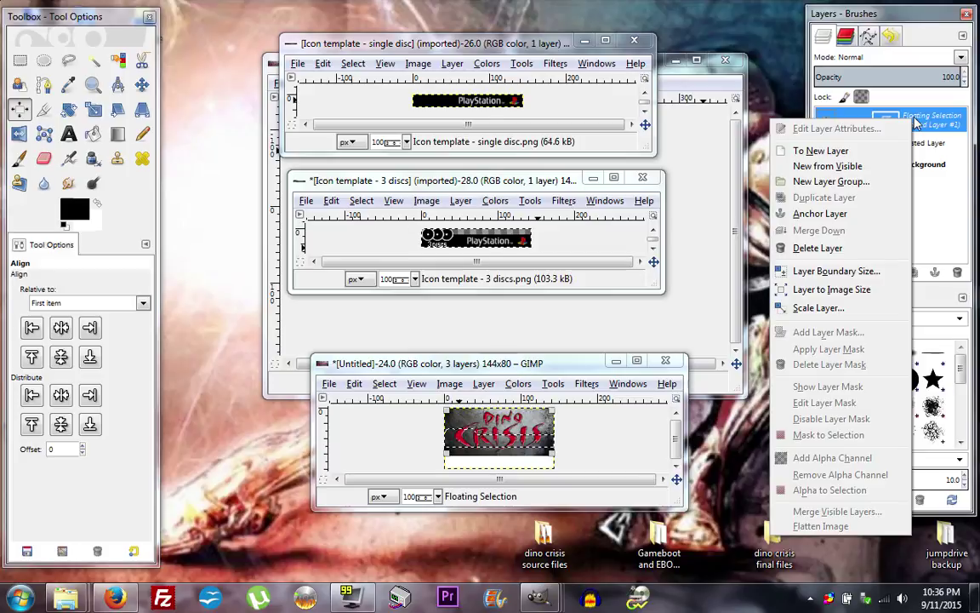
left_click(879, 151)
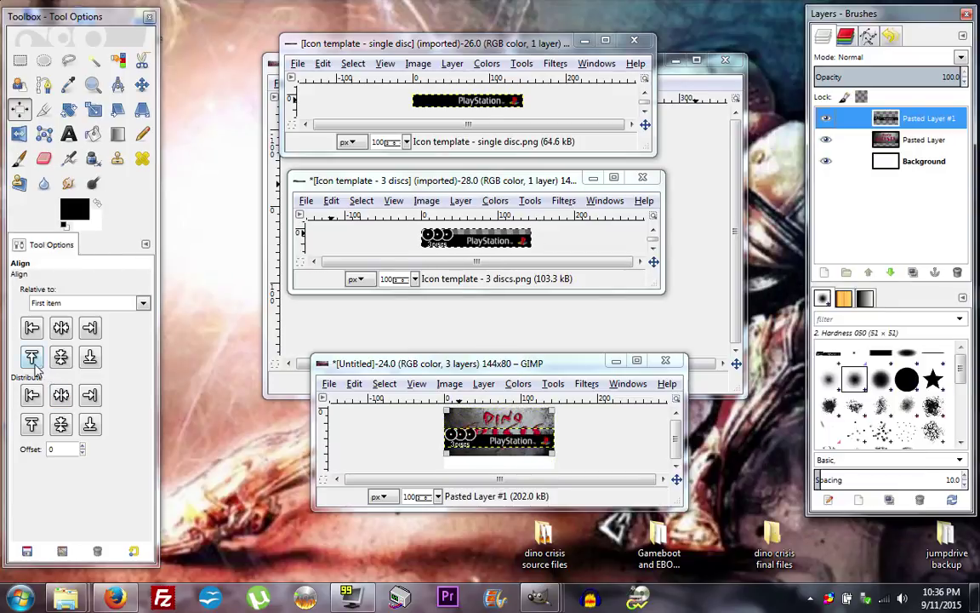
left_click(470, 436)
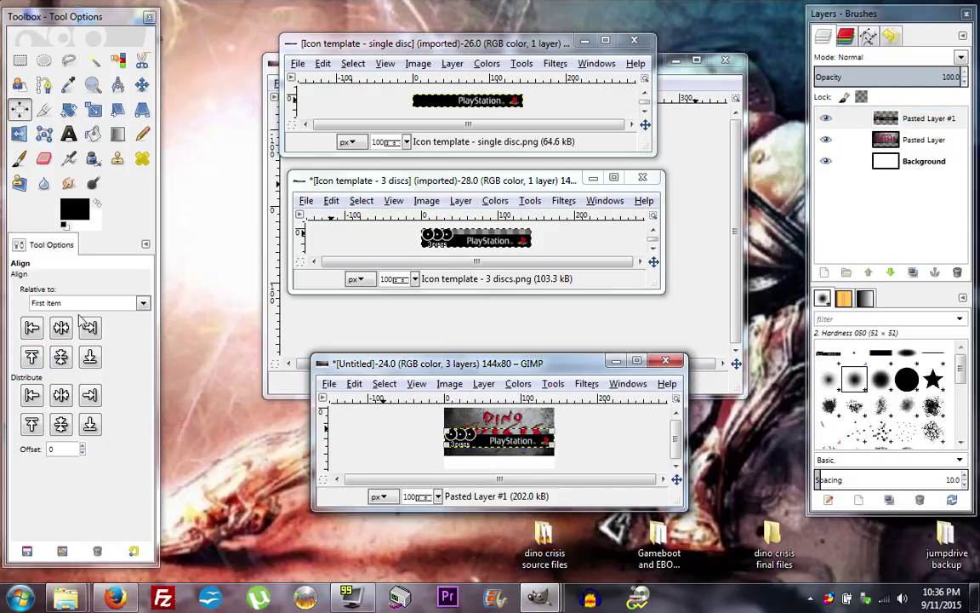
left_click(90, 360)
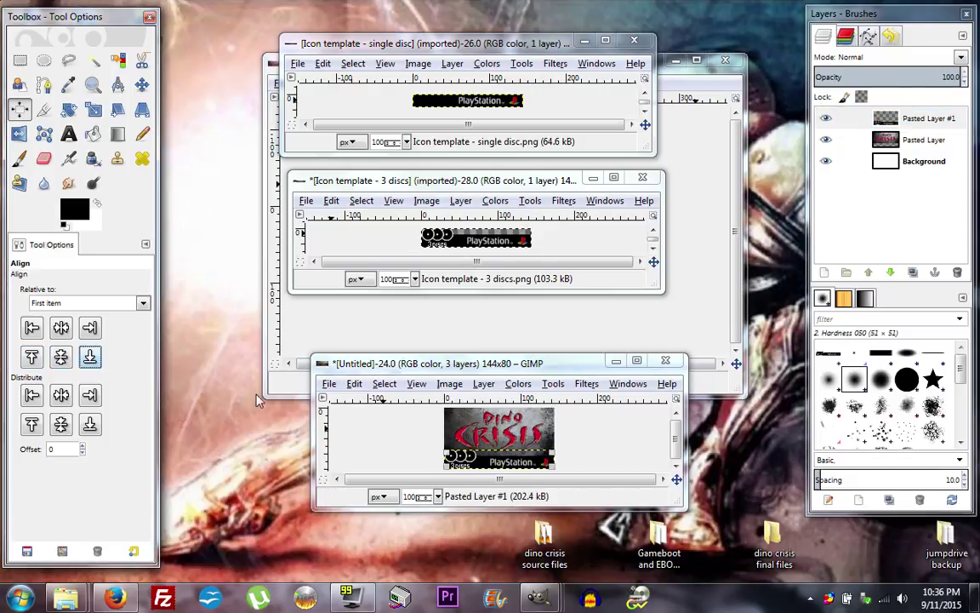
- Lower the 3-disc banner layer one level in the stack, beneath the Dino Crisis logo layer
left_click(483, 384)
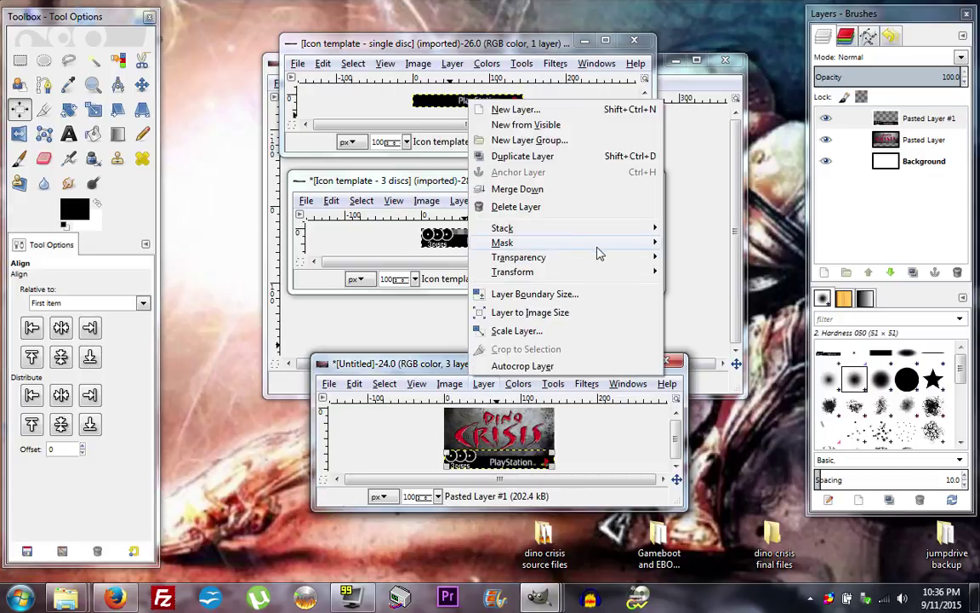
mouse_move(562, 244)
mouse_move(652, 233)
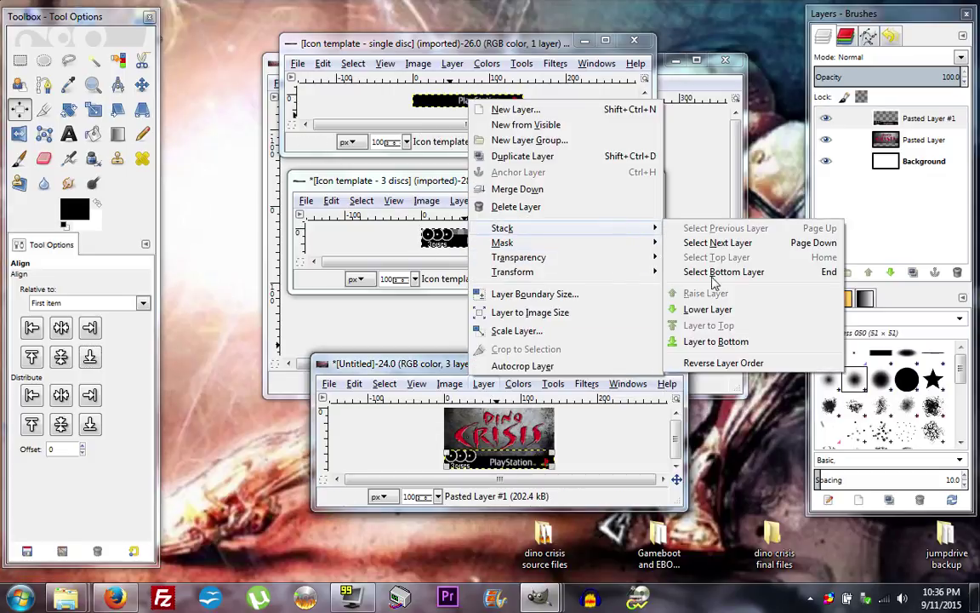
left_click(708, 310)
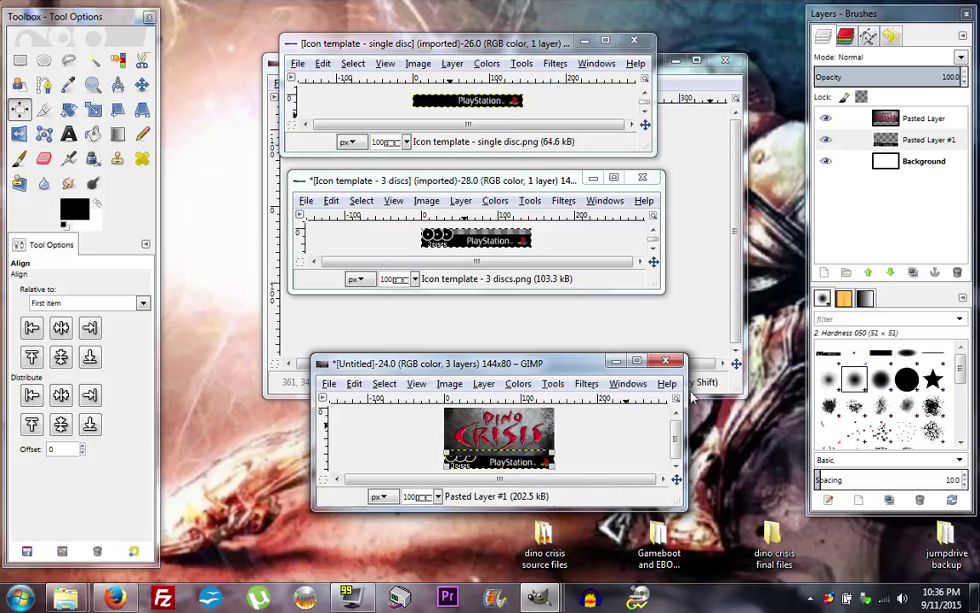
- Switch to the Move tool and raise the 3-disc banner layer back above the Dino Crisis logo layer
left_click(923, 161)
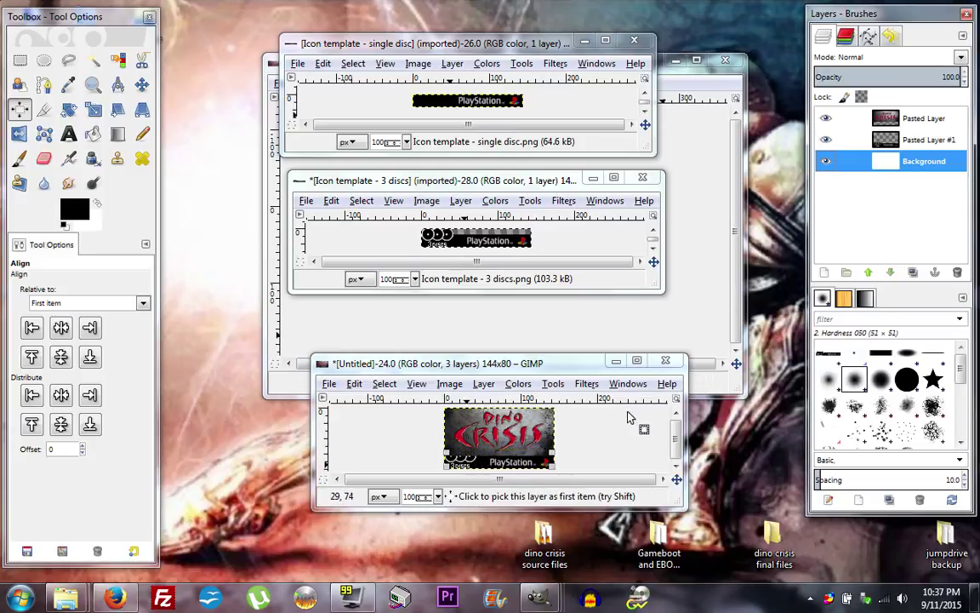
left_click(142, 84)
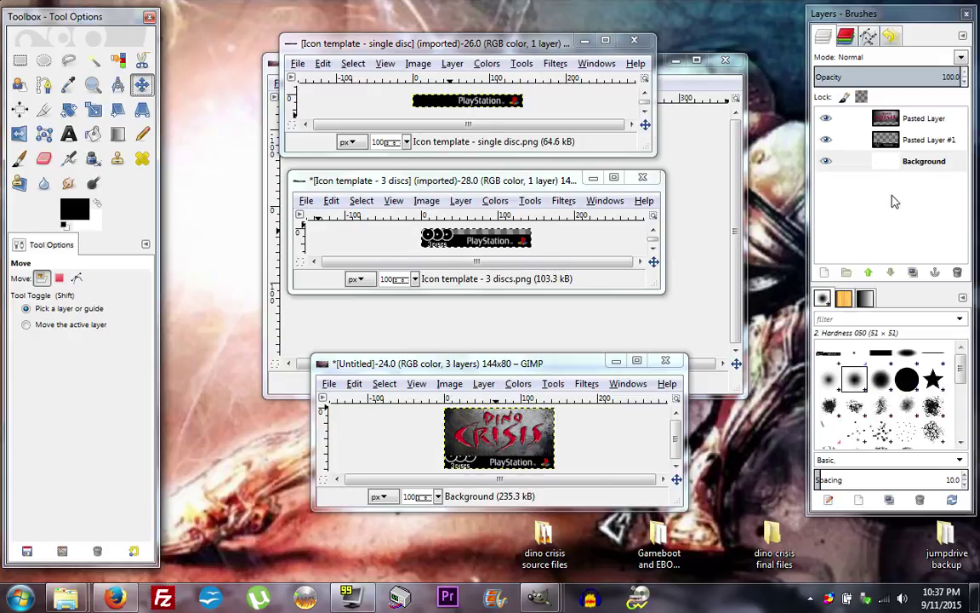
left_click(823, 138)
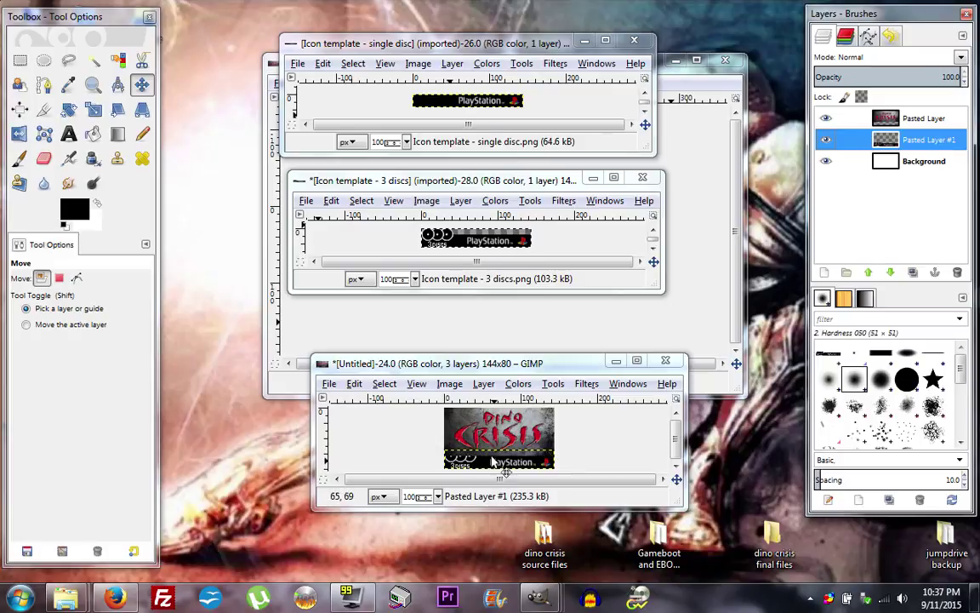
left_click(483, 384)
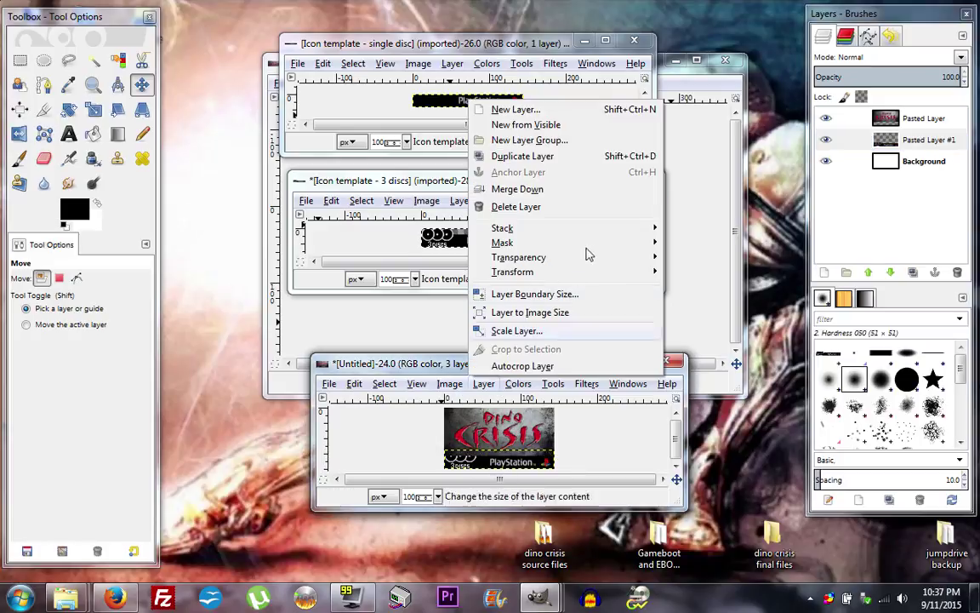
mouse_move(660, 230)
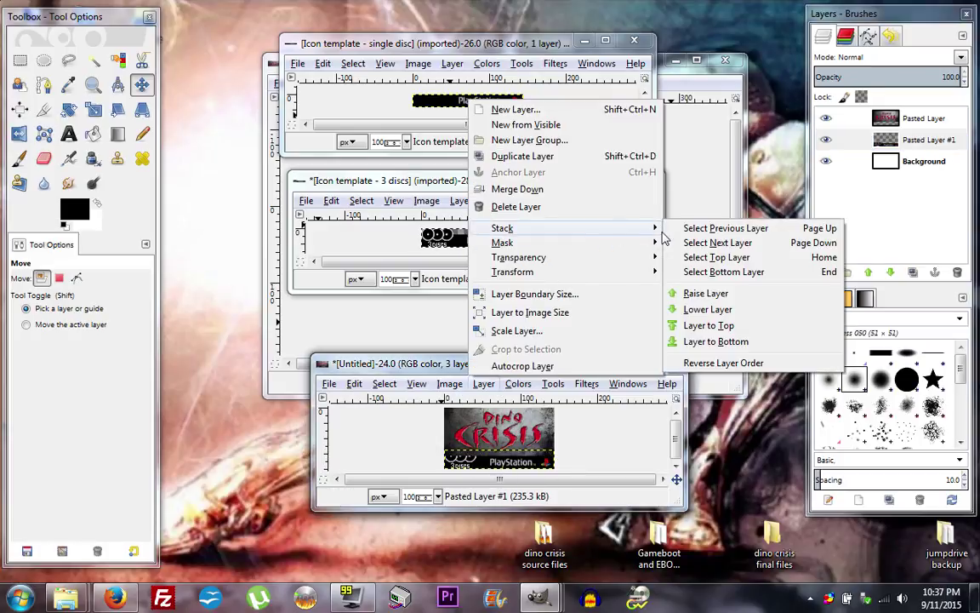
left_click(719, 293)
left_click(819, 161)
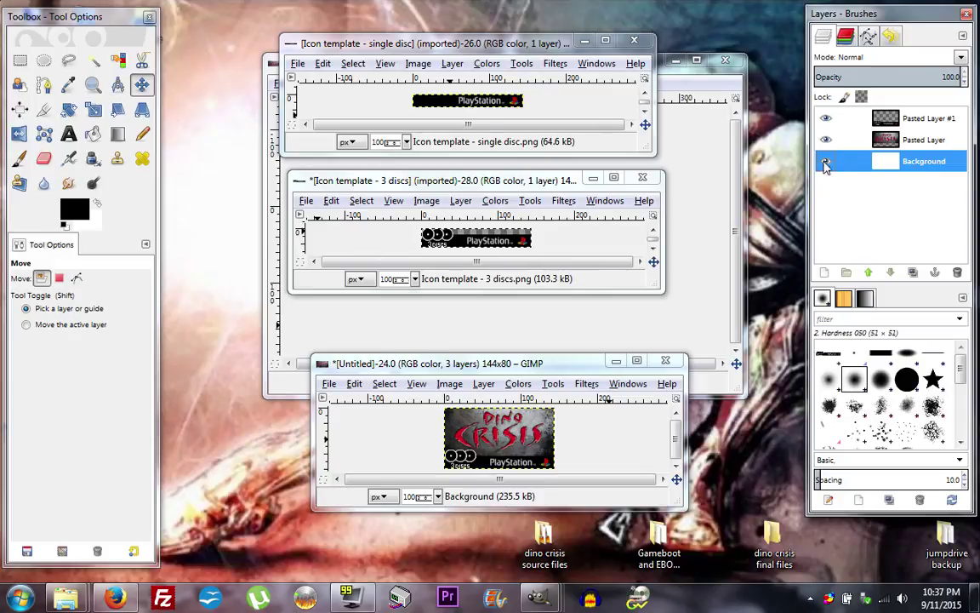
- Delete the 3-disc banner layer from the icon image and close the 3-disc template without saving
right_click(910, 123)
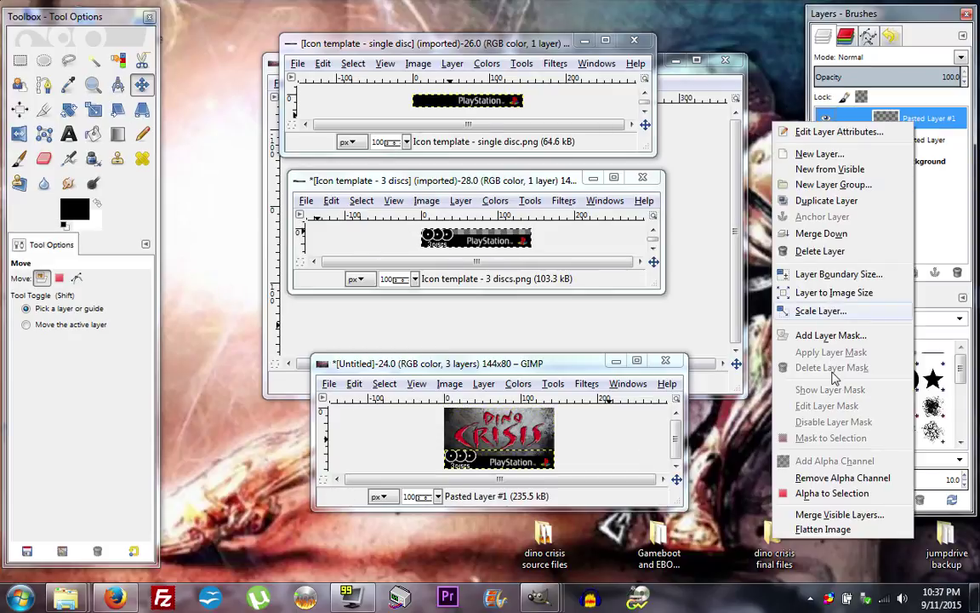
left_click(818, 251)
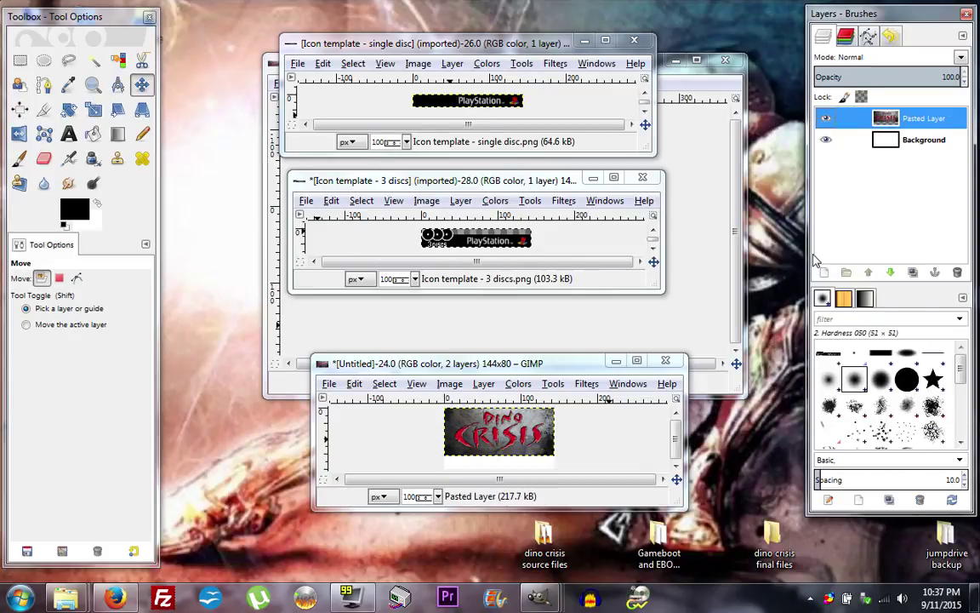
key("ctrl+w")
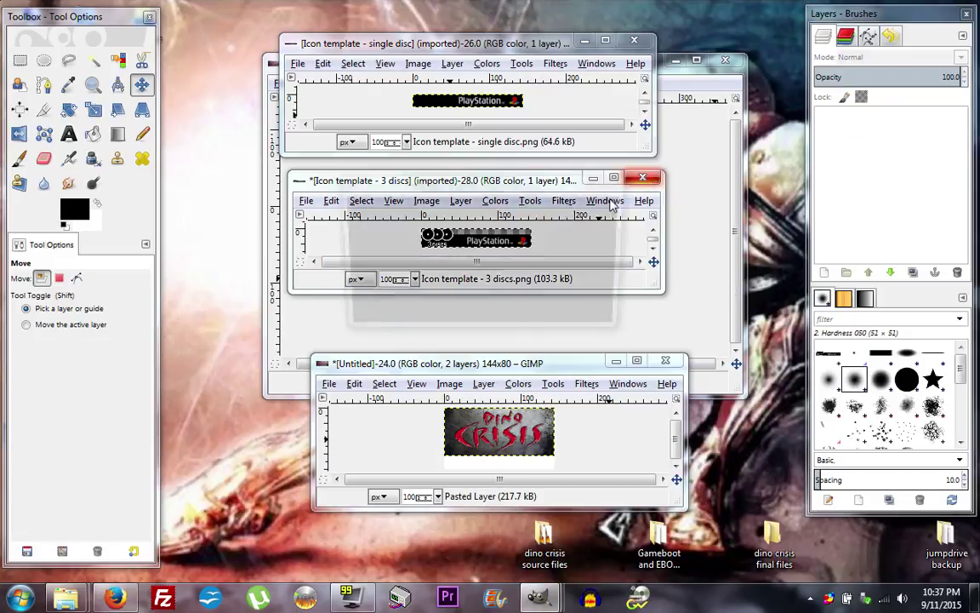
left_click(490, 313)
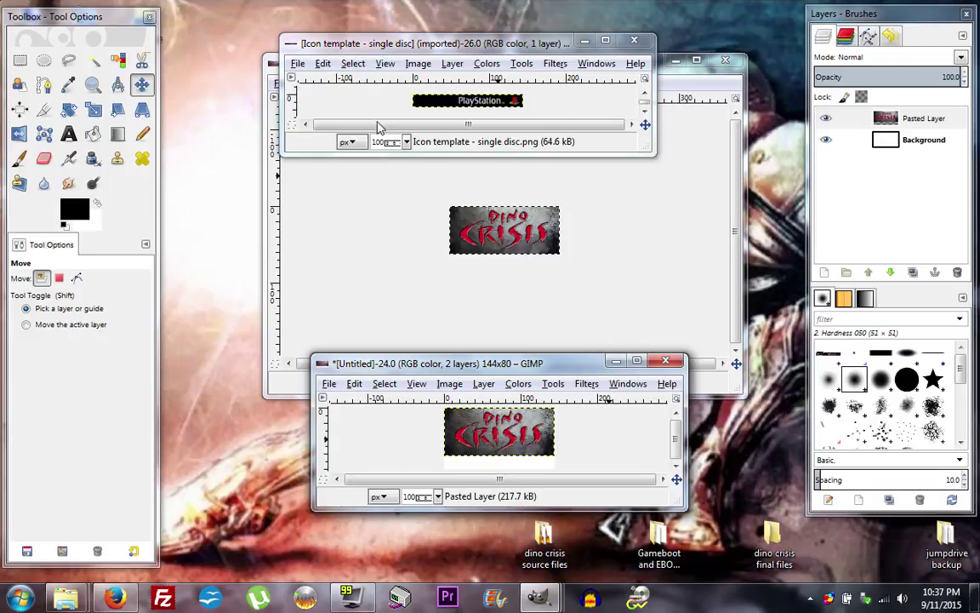
- Select the entire single-disc template image and copy it
left_click(353, 65)
left_click(351, 82)
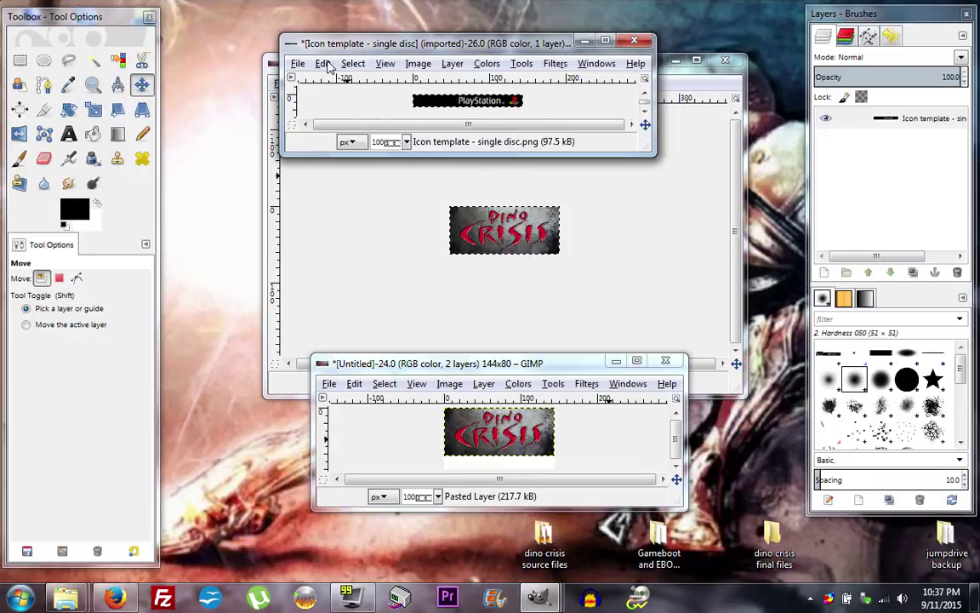
left_click(323, 64)
left_click(349, 171)
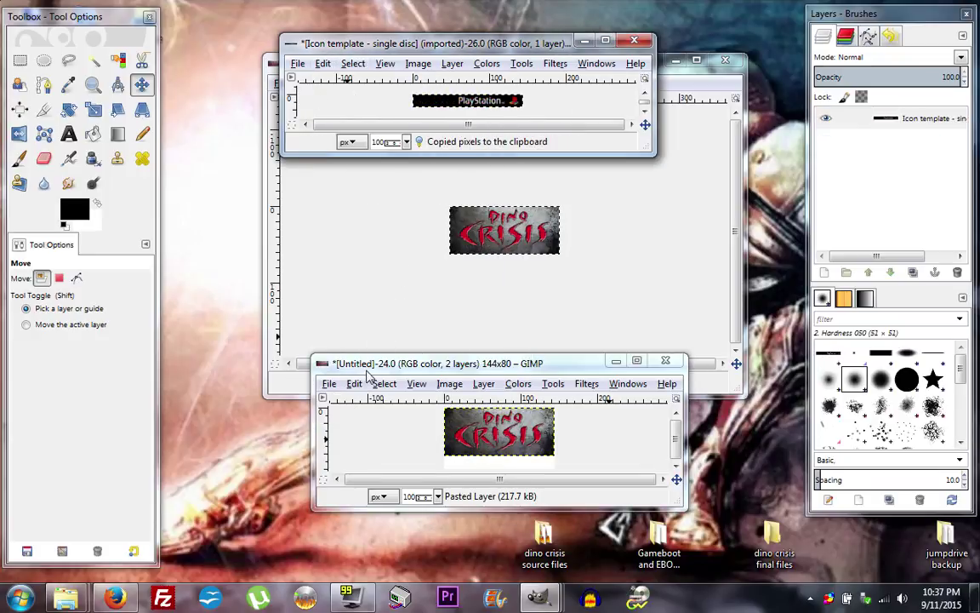
- Paste the single-disc banner into the 144x80 icon image and convert the floating selection to a new layer
left_click(353, 383)
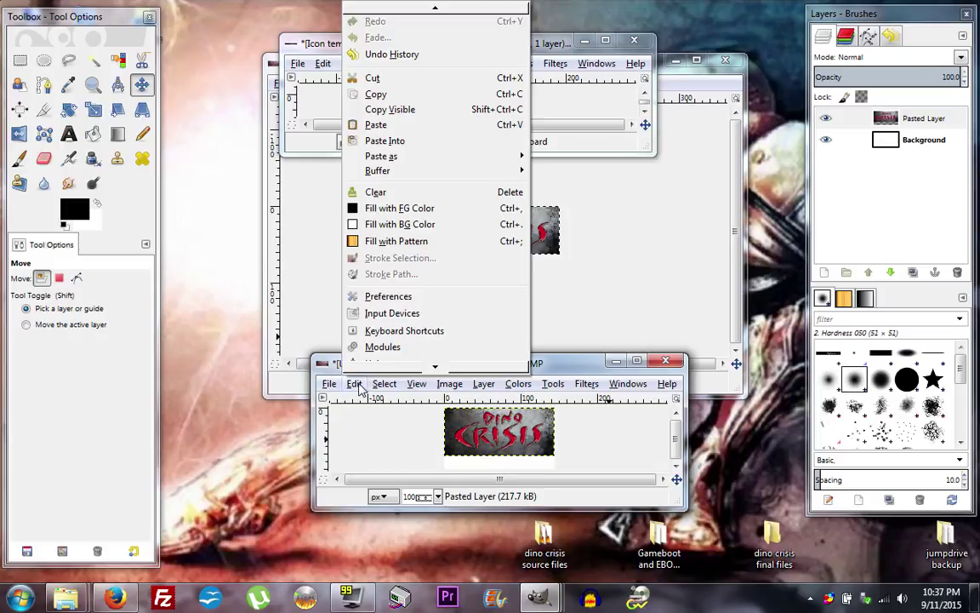
left_click(932, 150)
left_click(838, 138)
left_click(350, 382)
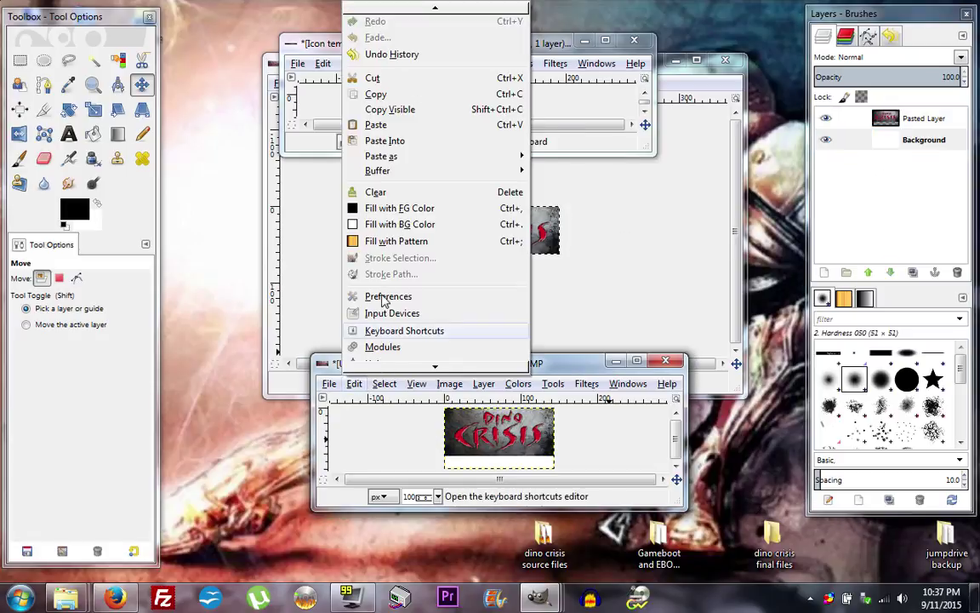
left_click(374, 126)
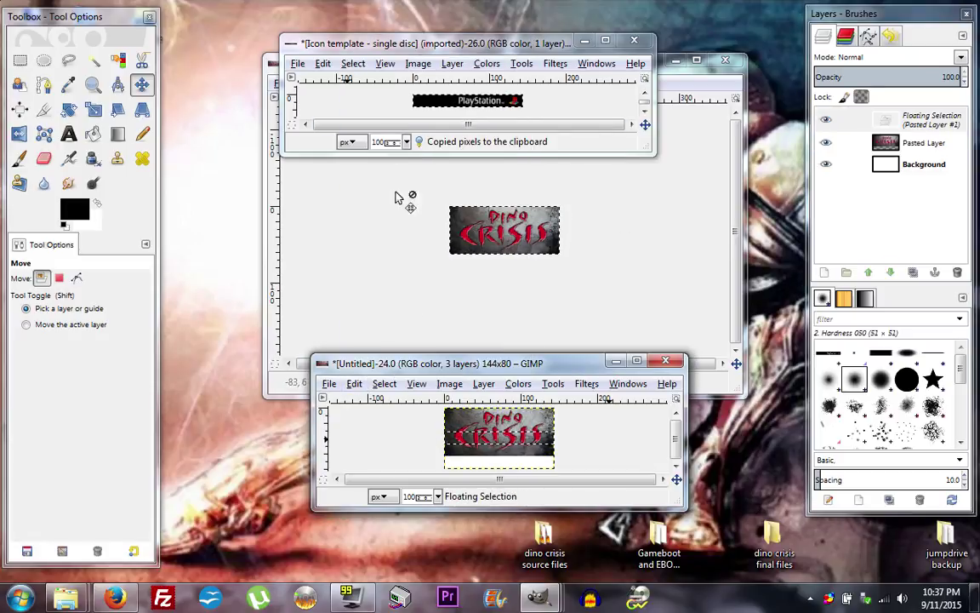
right_click(821, 119)
left_click(766, 153)
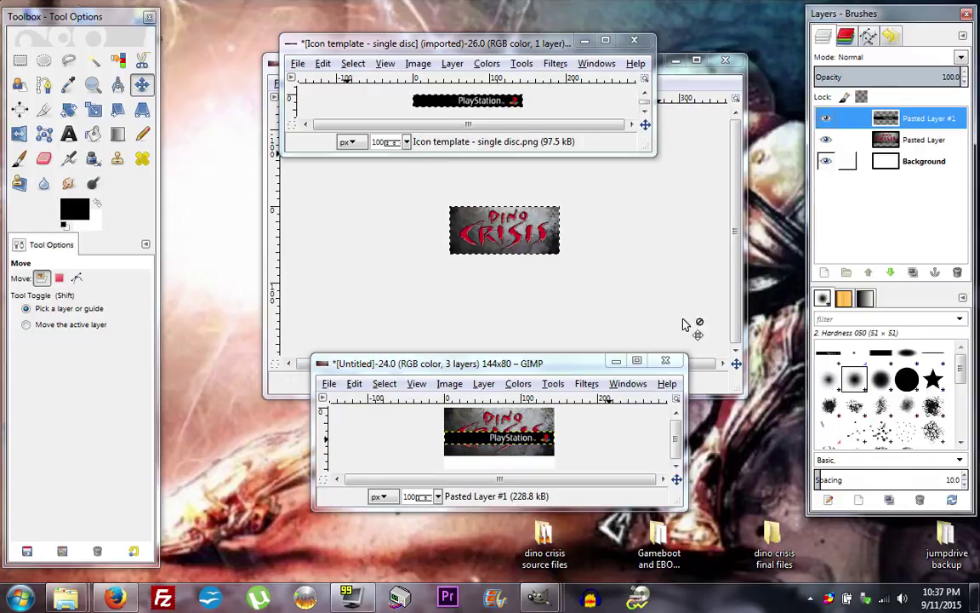
- Align the single-disc banner layer to the icon image's bottom edge and flatten the image
left_click(19, 108)
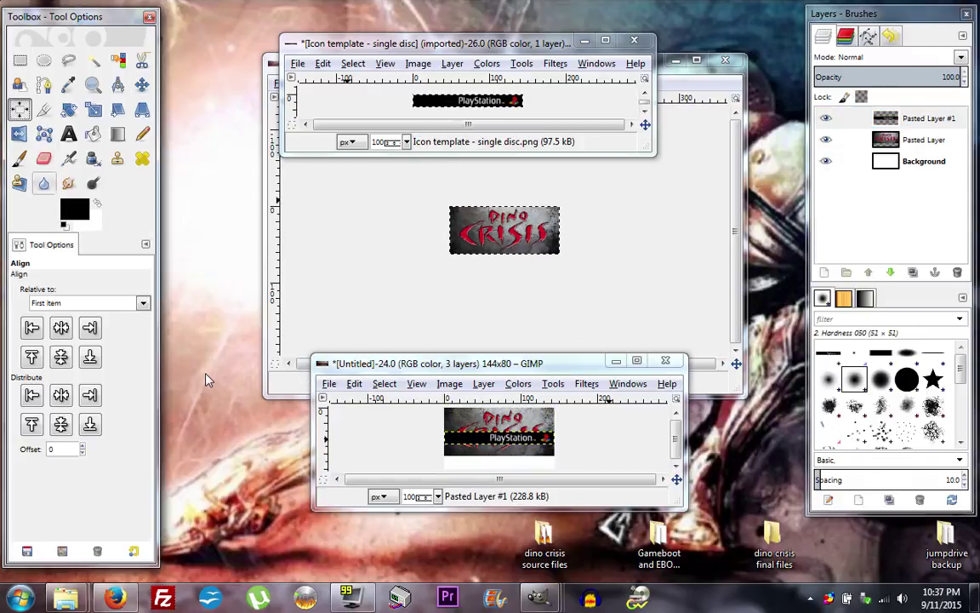
left_click(503, 446)
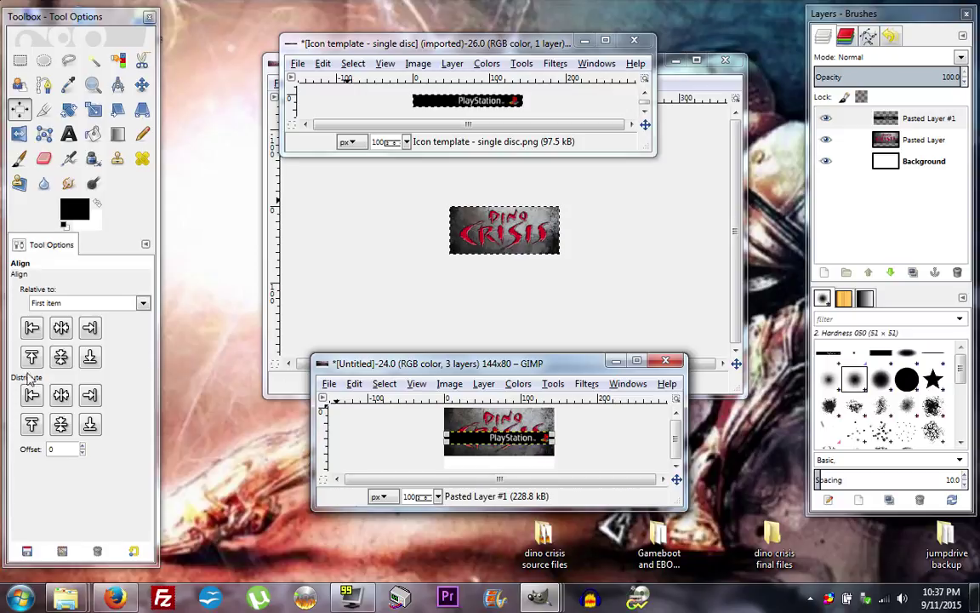
left_click(90, 359)
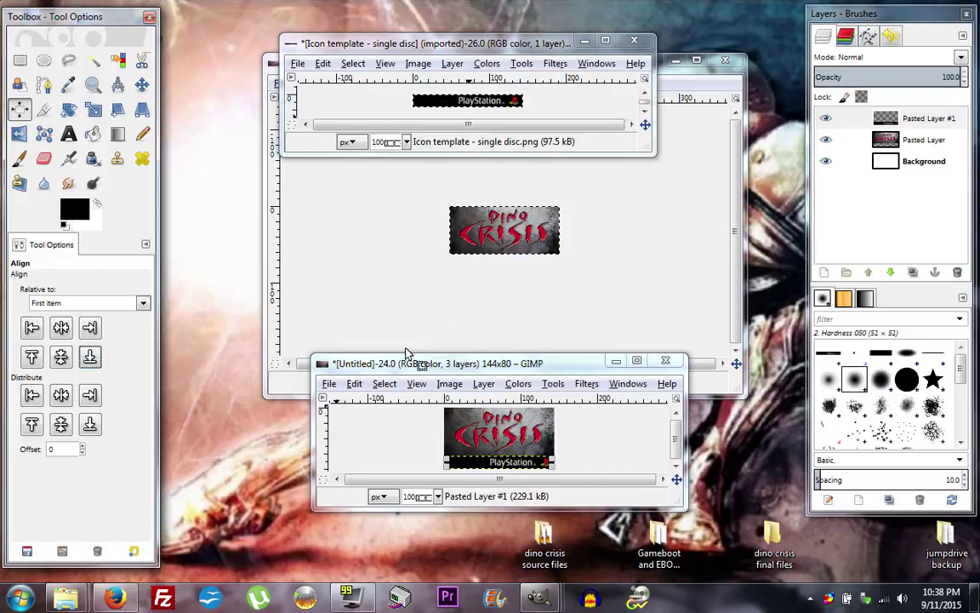
left_click(448, 384)
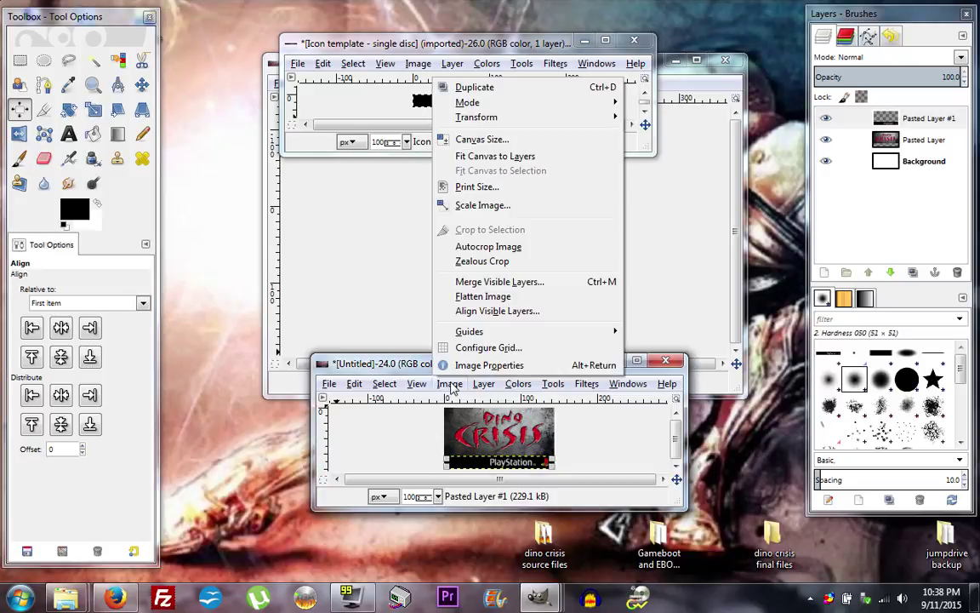
left_click(466, 301)
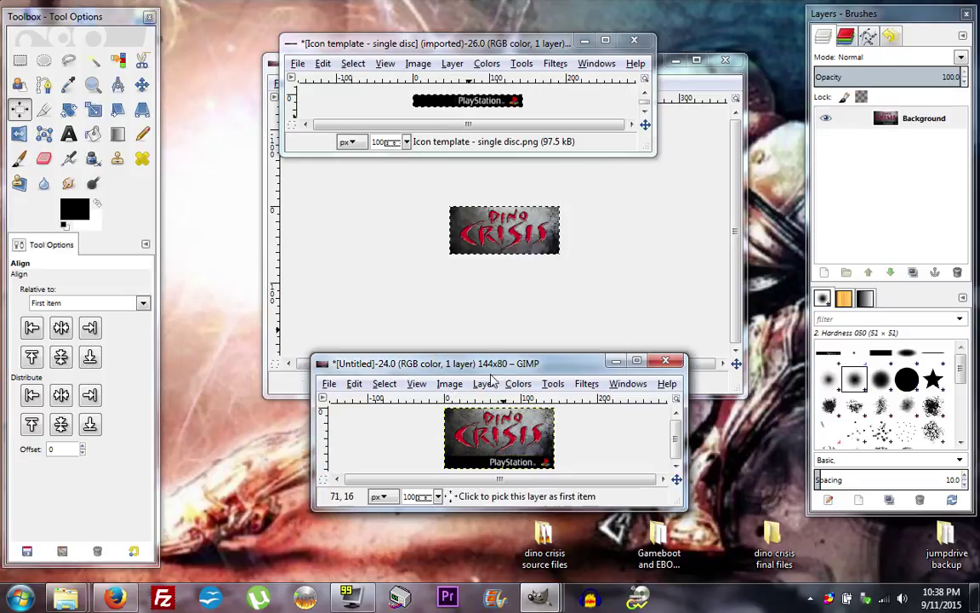
- Inspect the flattened icon and the banner's upper edge at 400% and 800% zoom, returning the view to 100%
left_click_drag(481, 364, 397, 150)
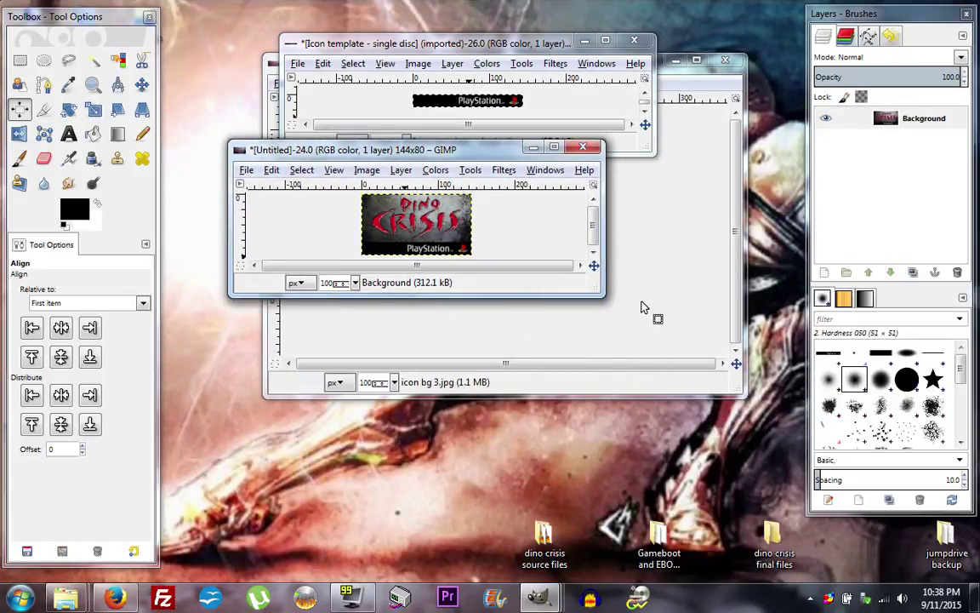
left_click_drag(603, 294, 790, 511)
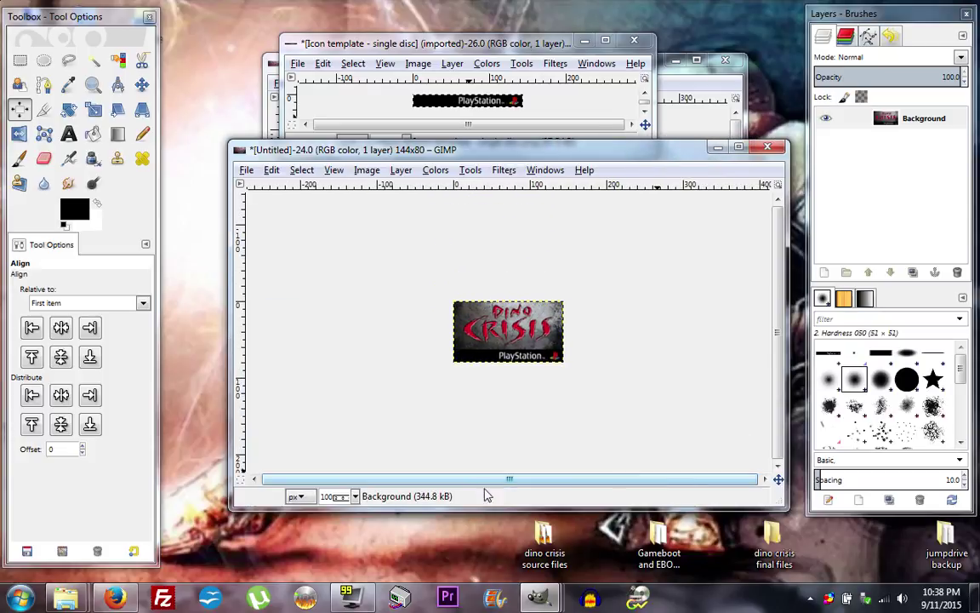
left_click(355, 496)
left_click(341, 371)
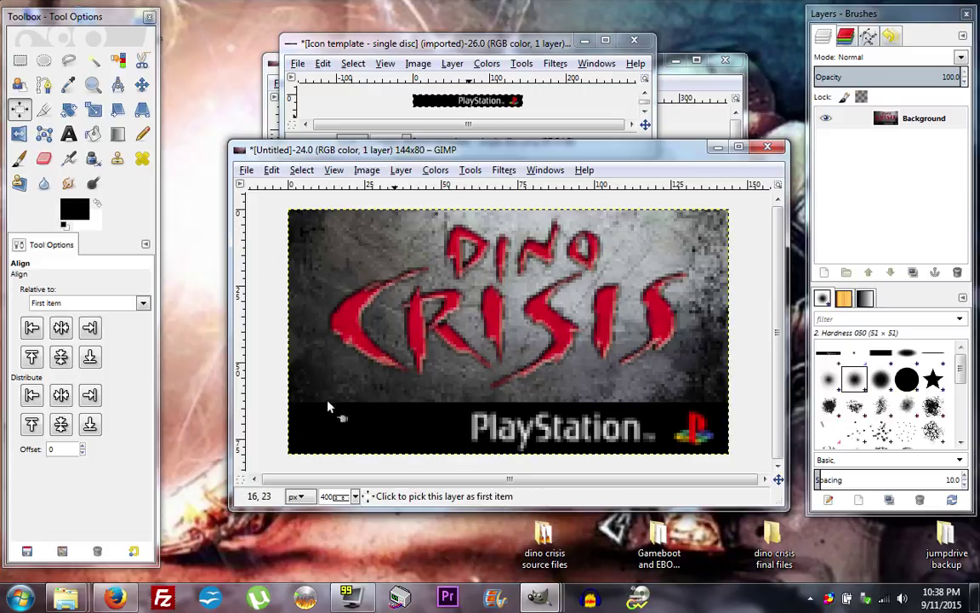
left_click(355, 496)
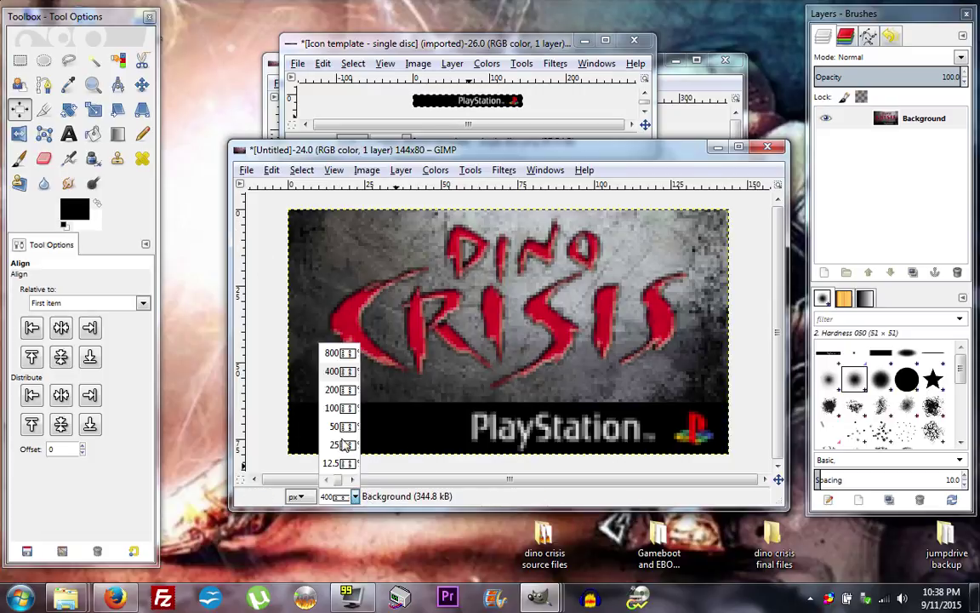
left_click(346, 352)
left_click_drag(777, 281, 787, 361)
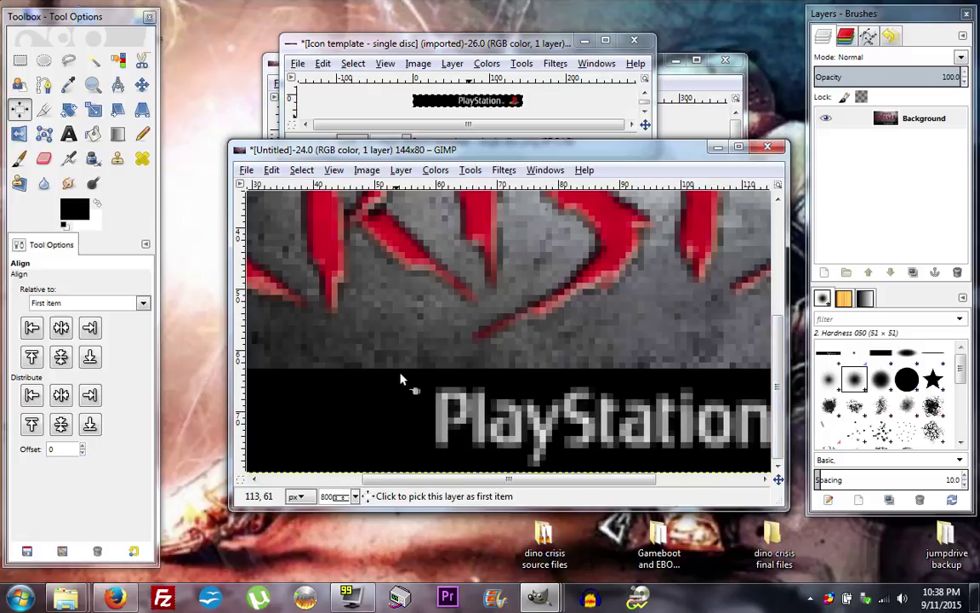
left_click(142, 134)
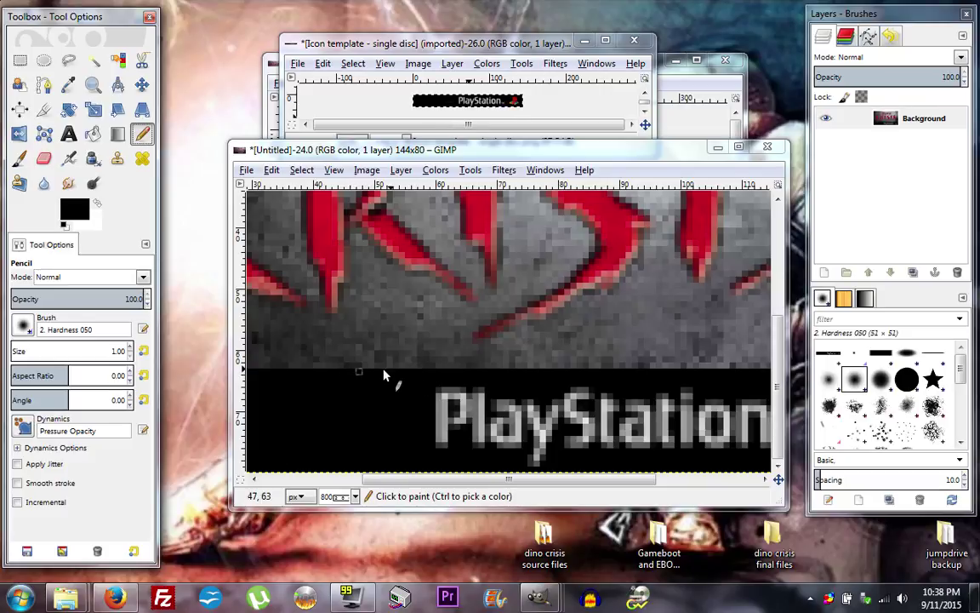
left_click(355, 496)
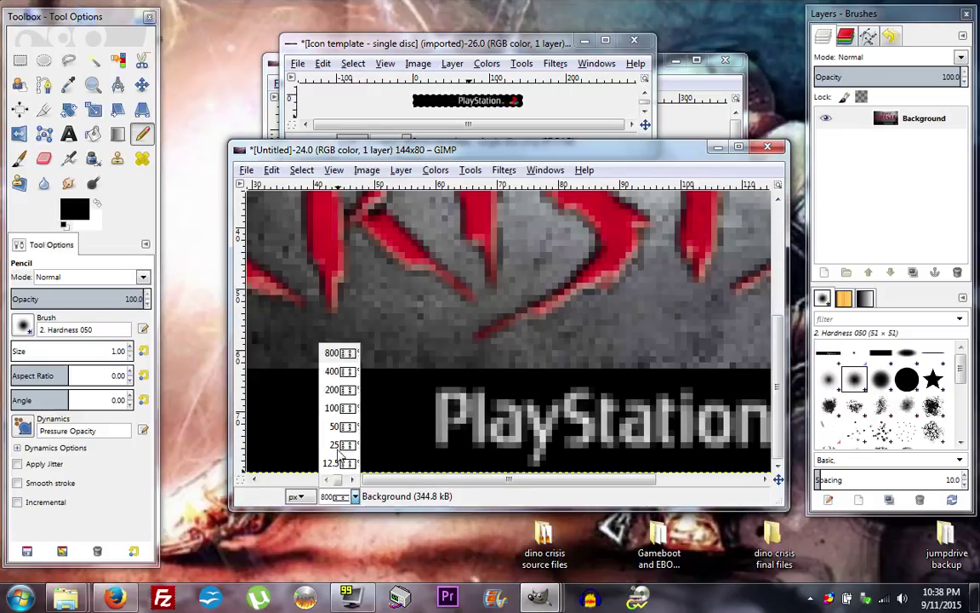
left_click(336, 411)
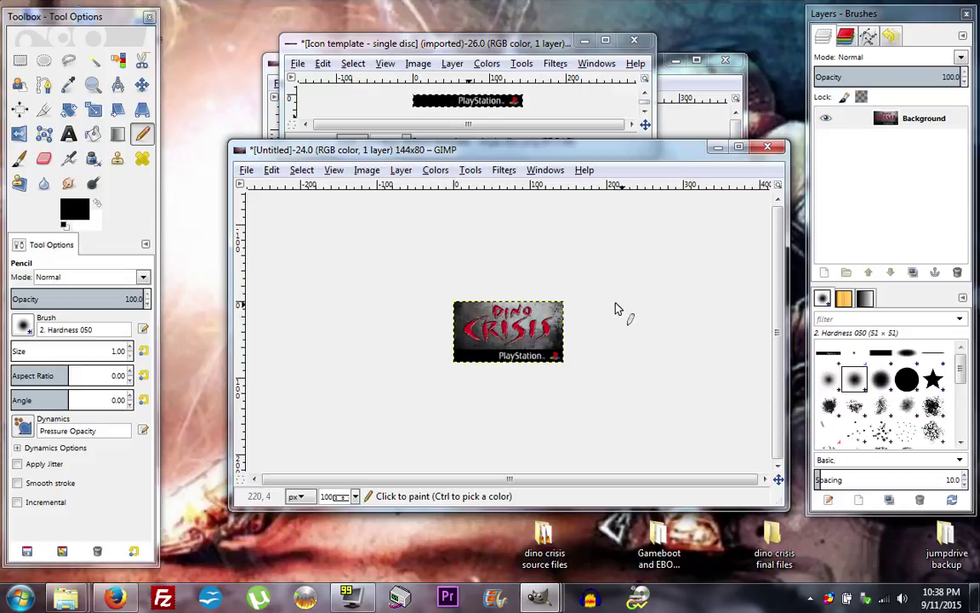
- Export the icon as ICON0.png into the dino crisis final files folder on the desktop with the default PNG options
left_click(245, 170)
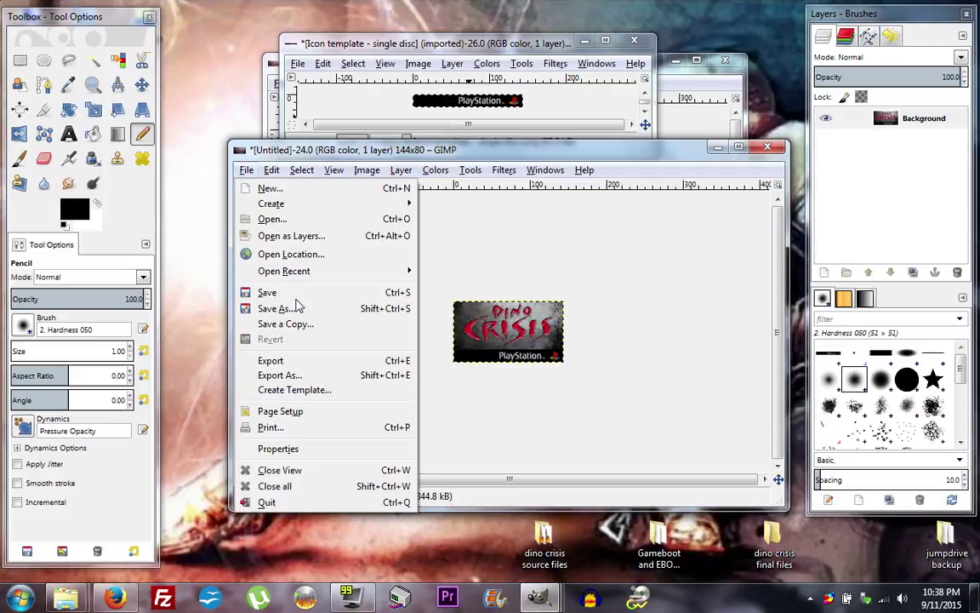
left_click(300, 376)
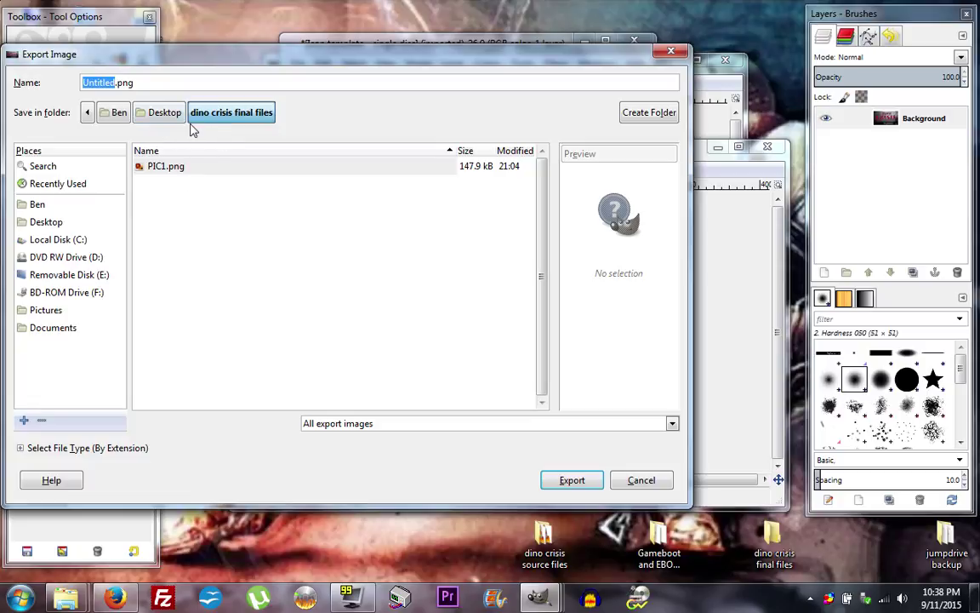
left_click(163, 118)
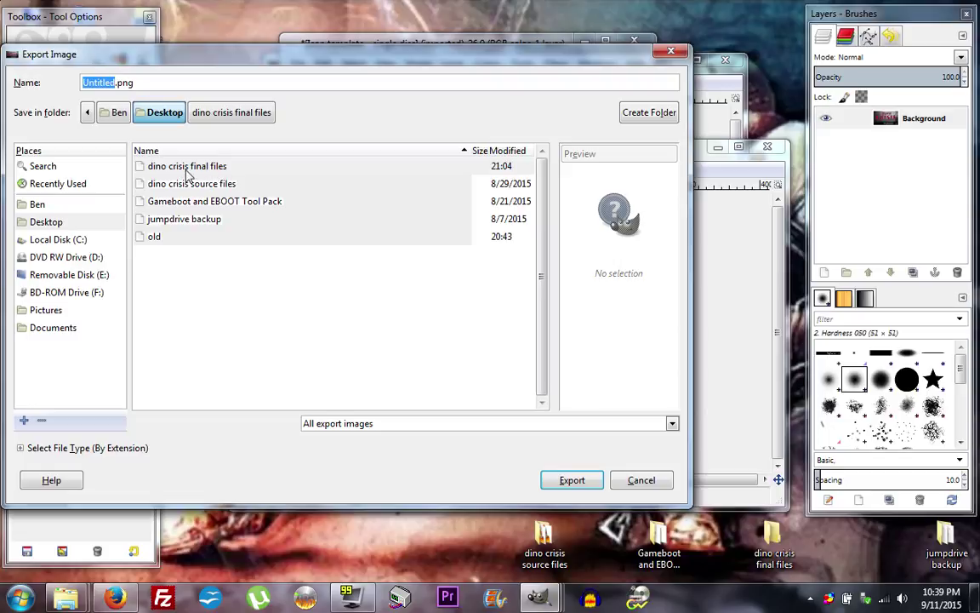
double_click(198, 170)
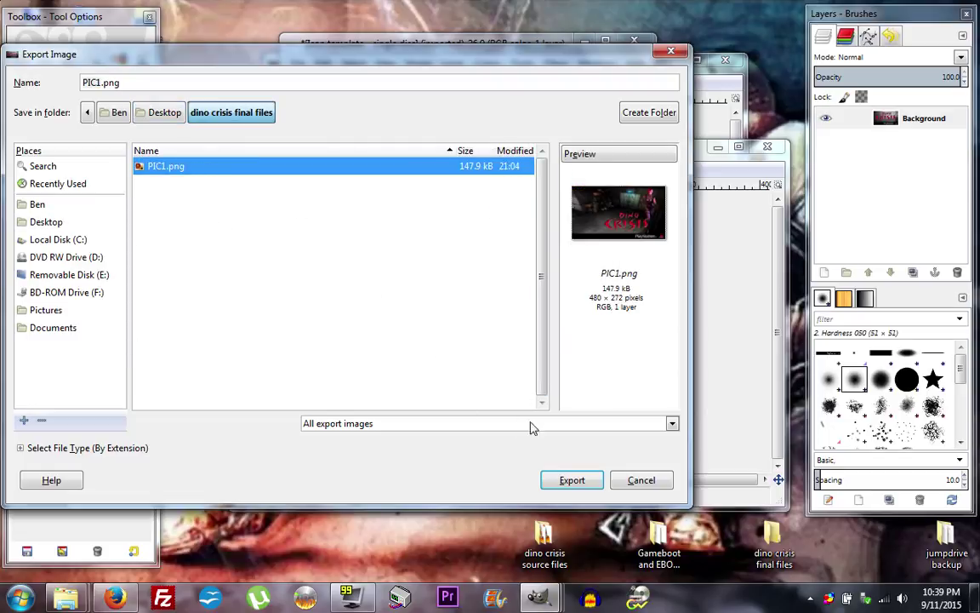
left_click(115, 88)
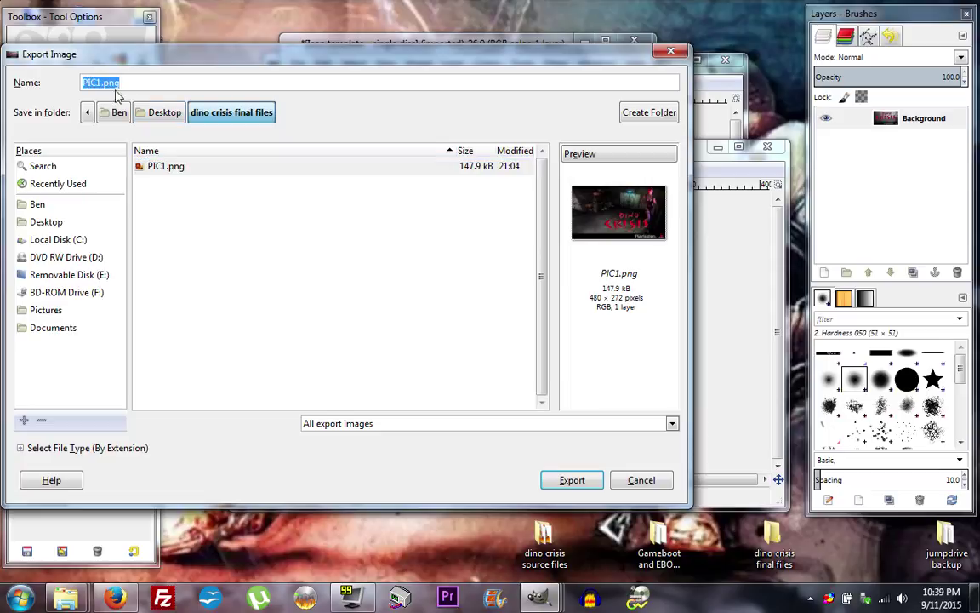
key("BackSpace")
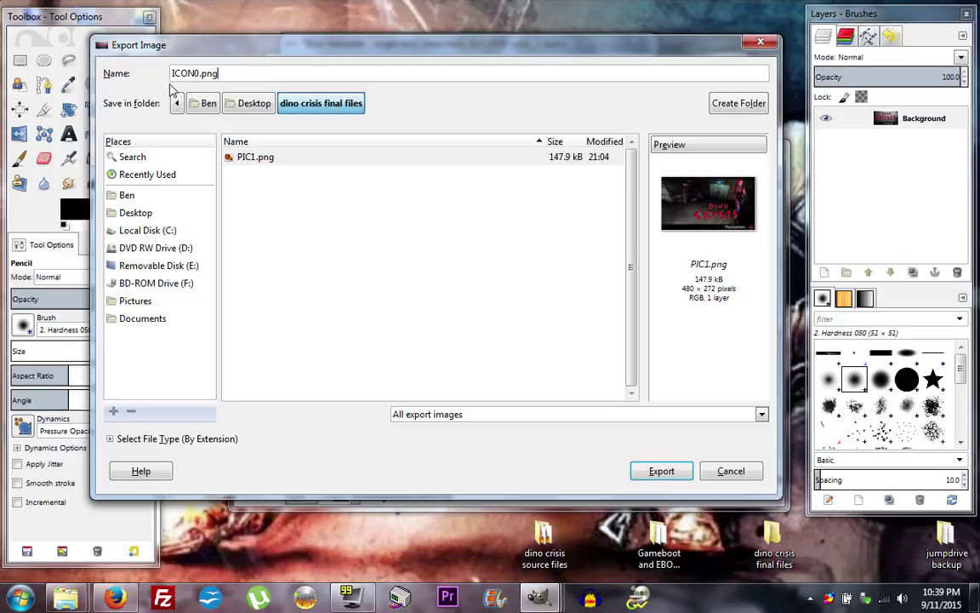
left_click(661, 470)
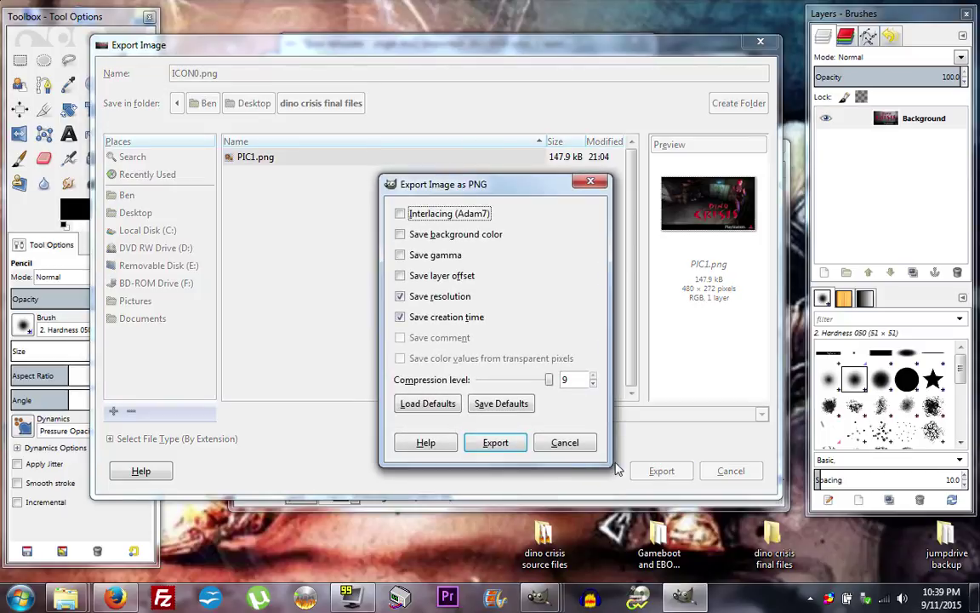
left_click(502, 444)
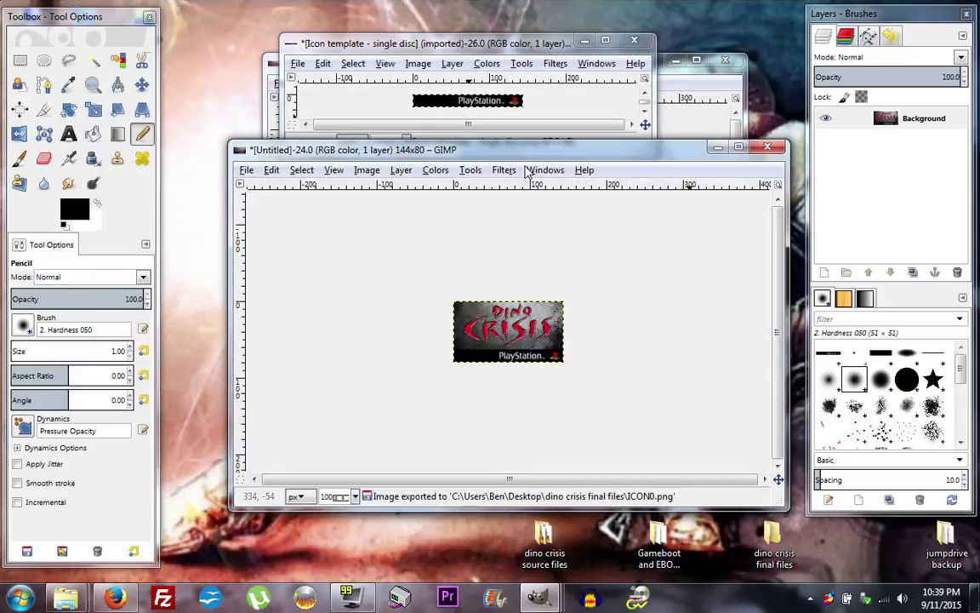
- Close all open images without saving changes and minimize the empty image editor
left_click(246, 170)
left_click(286, 487)
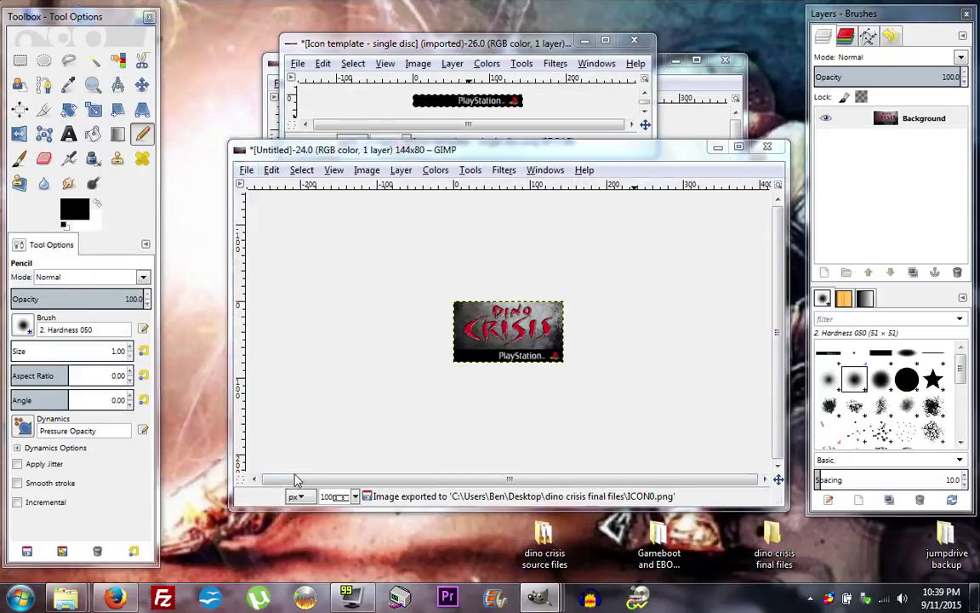
left_click(294, 311)
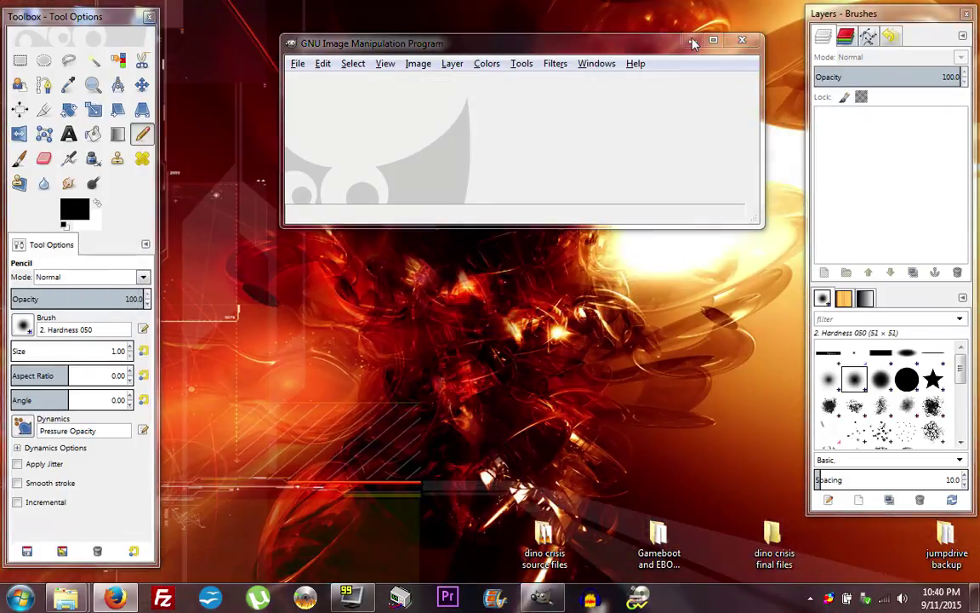
left_click(694, 40)
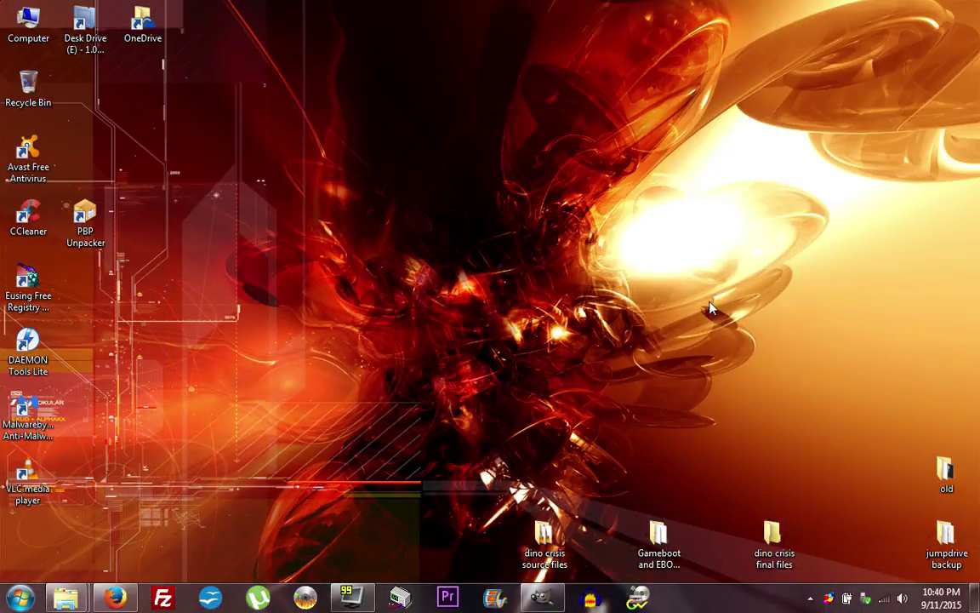
- Open the dino crisis final files folder and view ICON0.png and PIC1.png to check the finished artwork
double_click(775, 536)
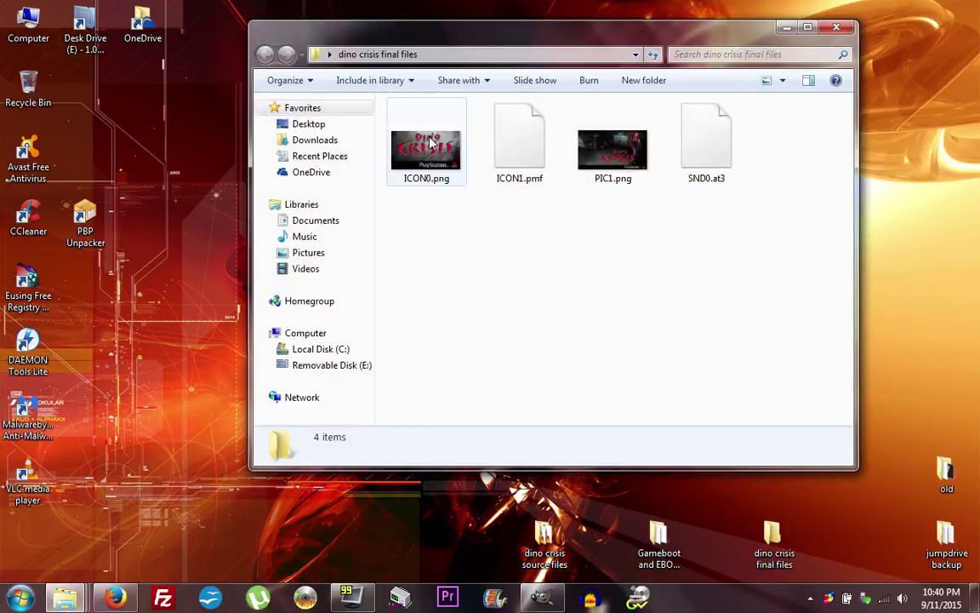
double_click(431, 144)
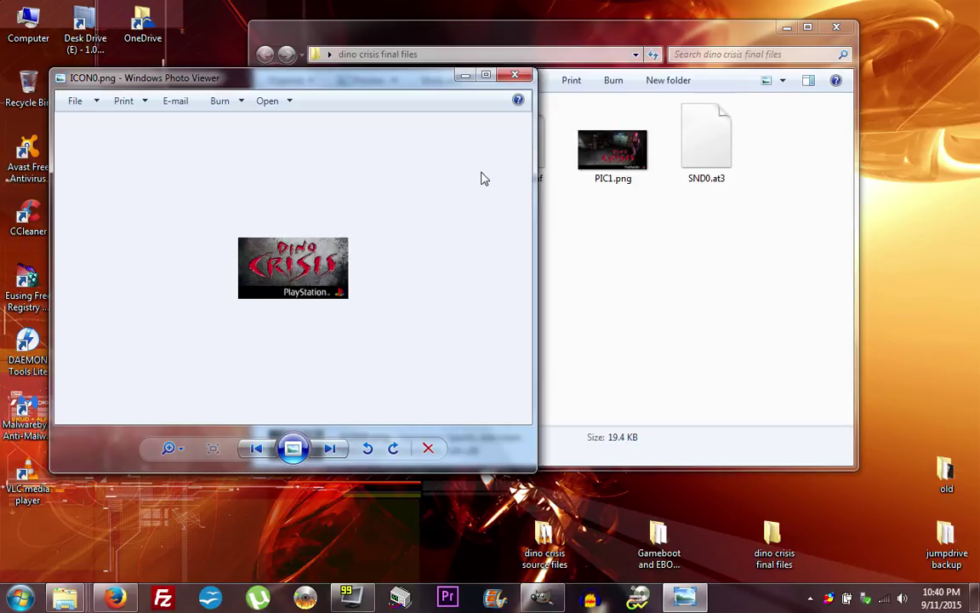
left_click(465, 75)
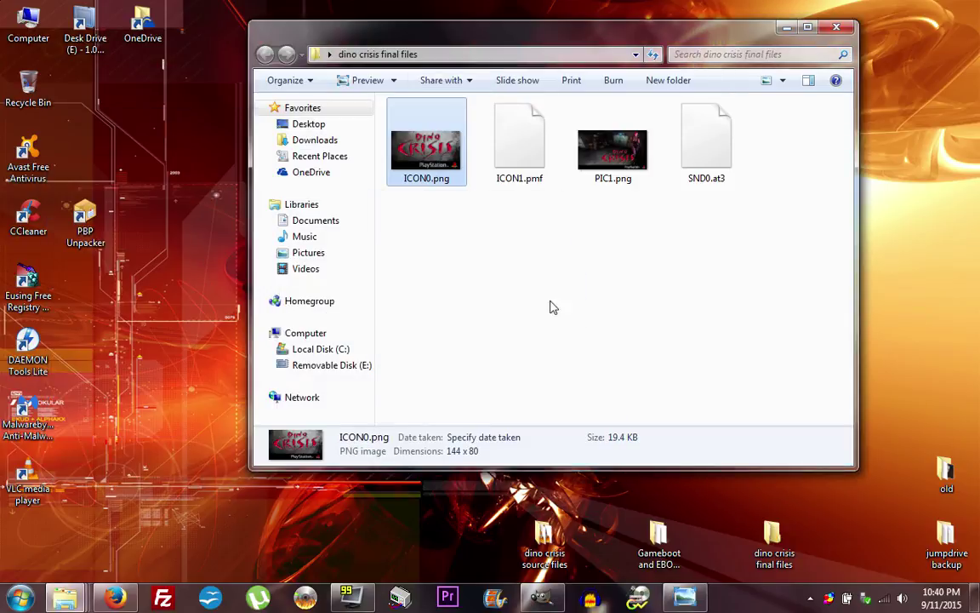
left_click(570, 281)
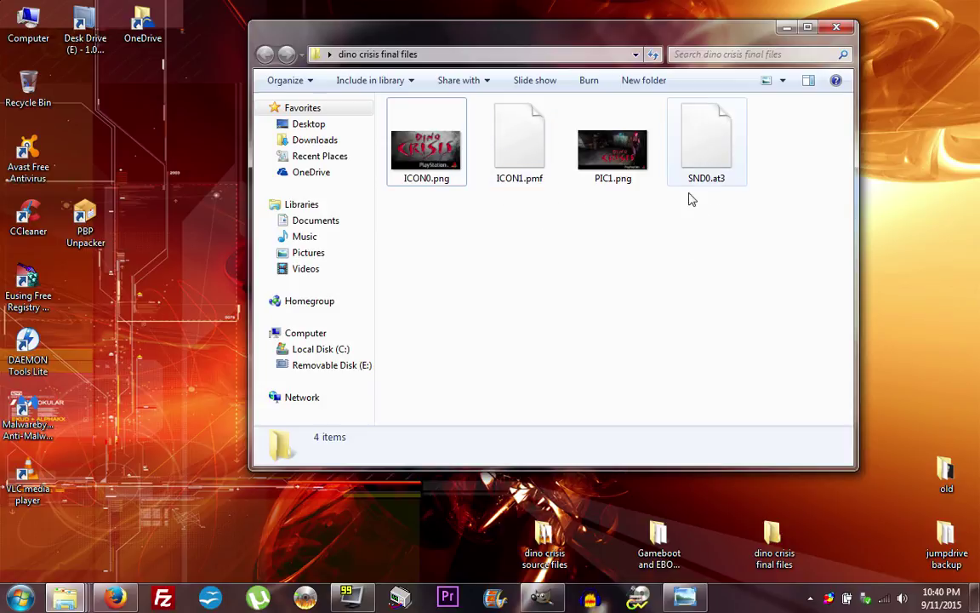
double_click(618, 161)
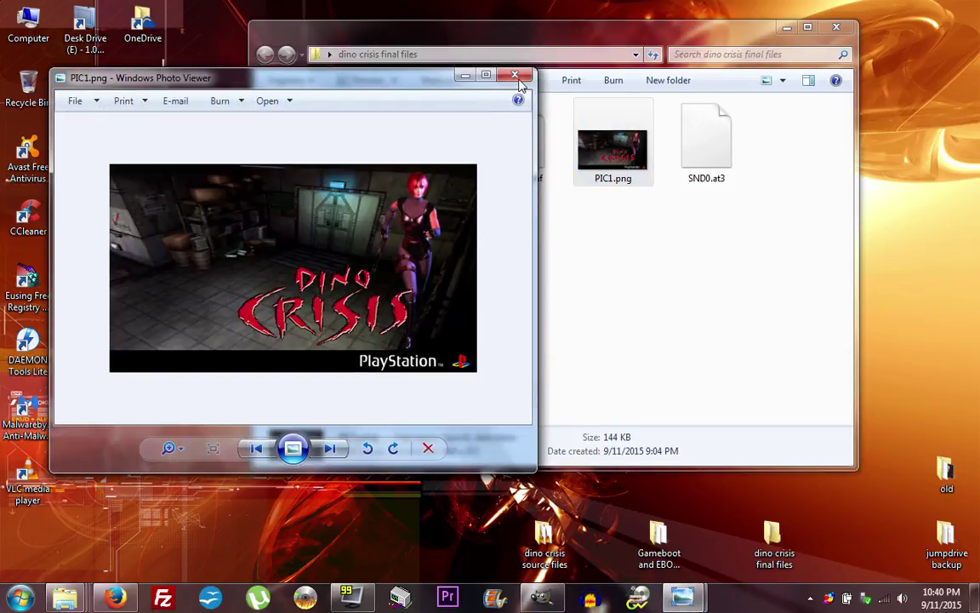
left_click(514, 76)
left_click(433, 228)
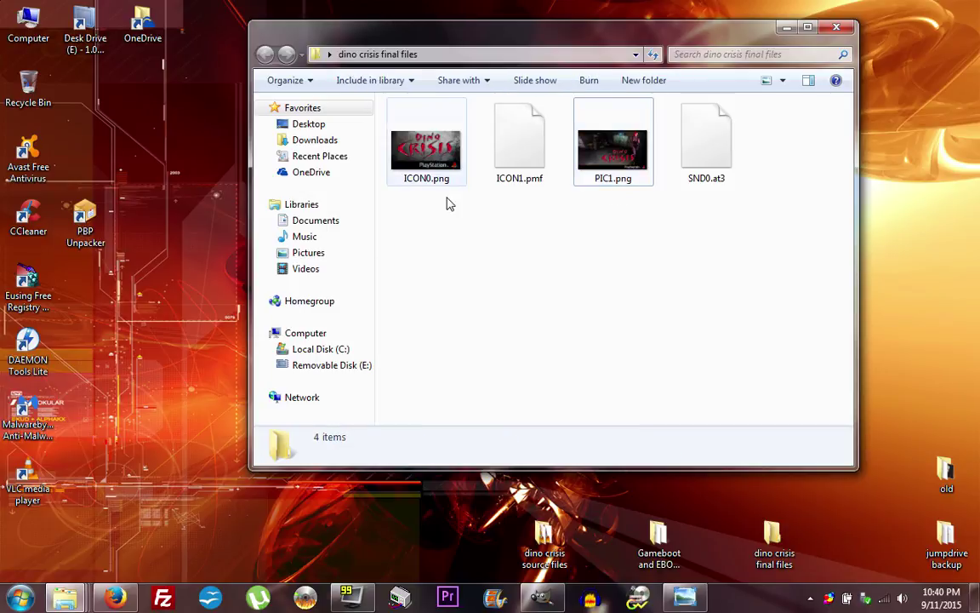
double_click(442, 159)
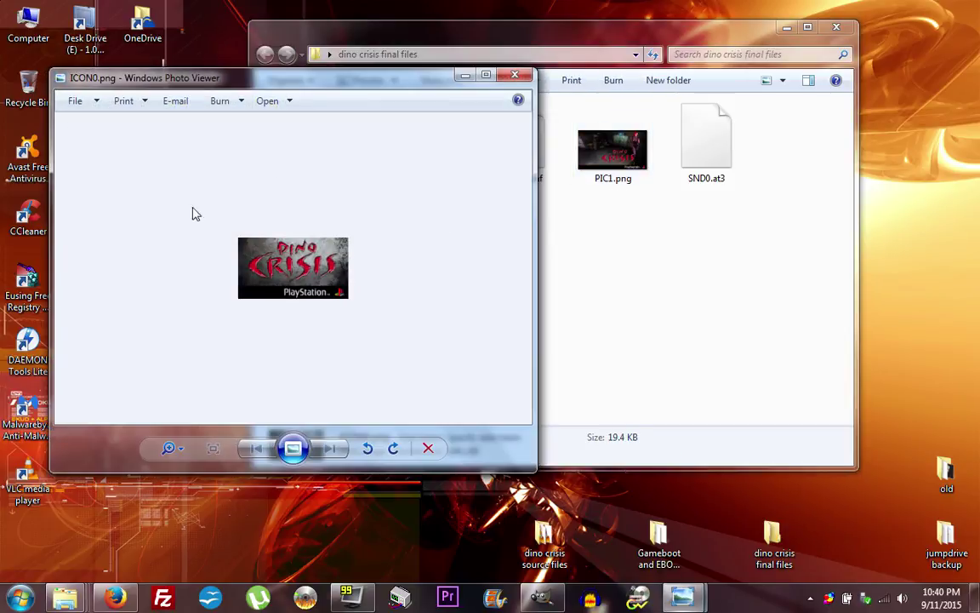
left_click(511, 76)
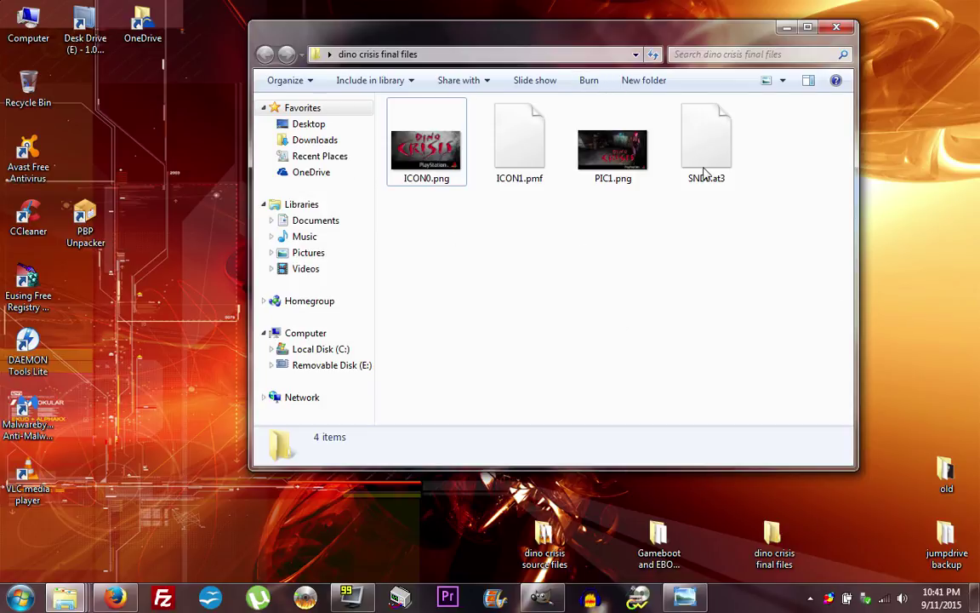
- Minimize the final files folder and go from the Templates folder up to Gameboot and EBOOT Tool Pack
left_click(785, 31)
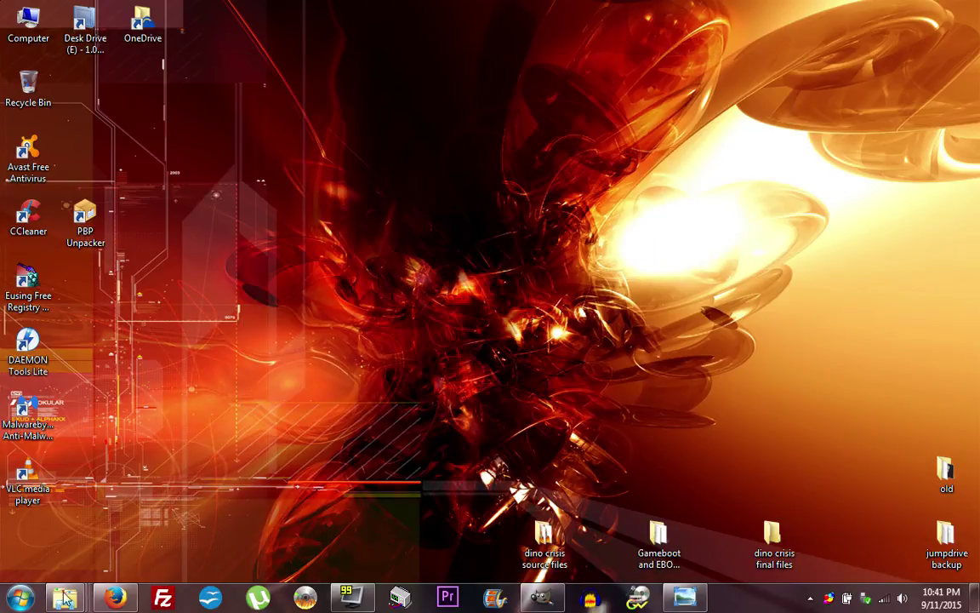
mouse_move(70, 602)
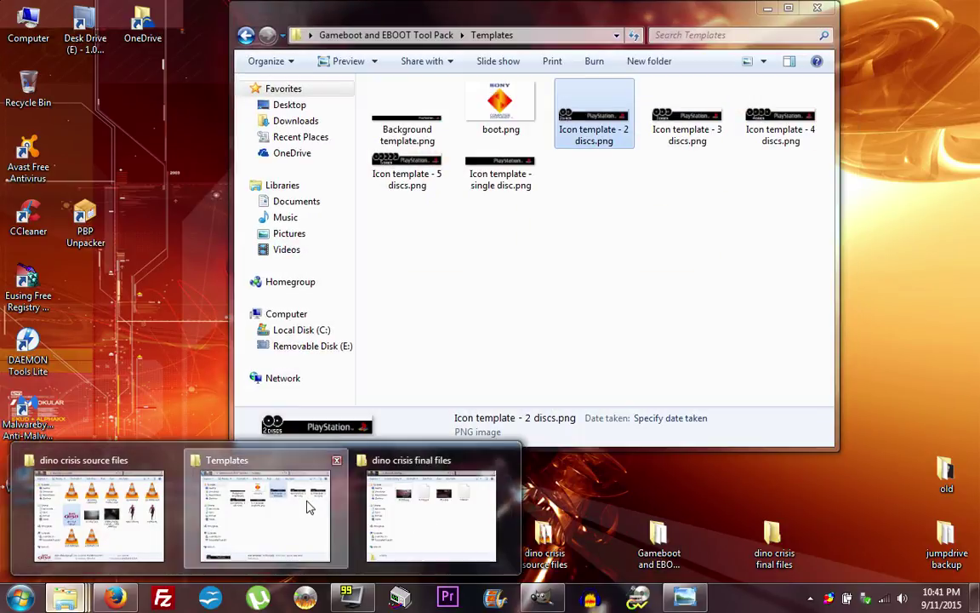
left_click(310, 507)
left_click(382, 35)
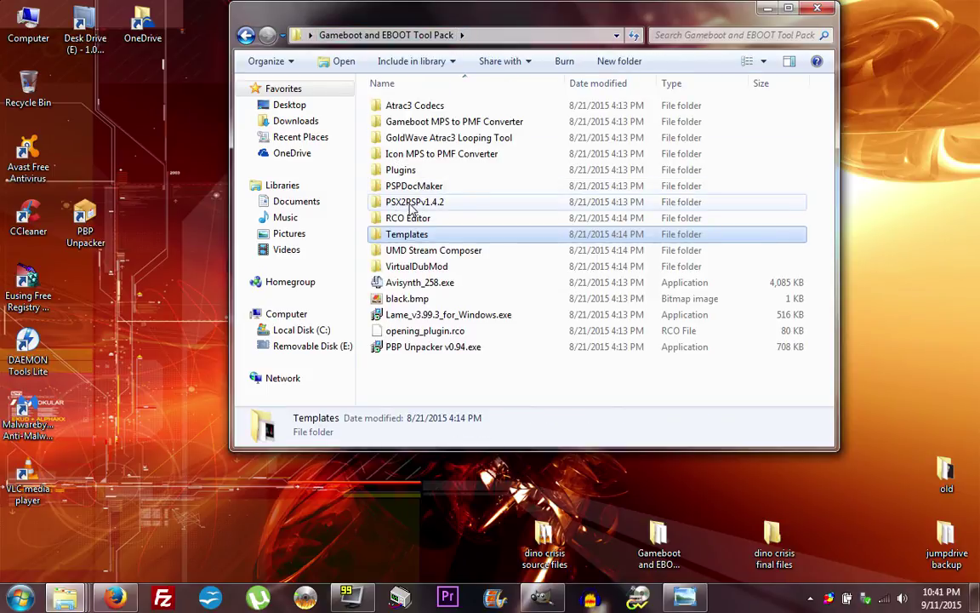
- Run PSX2PSP.exe from the PSX2PSPv1.4.2 folder, accept the security warning and reposition its window
double_click(412, 205)
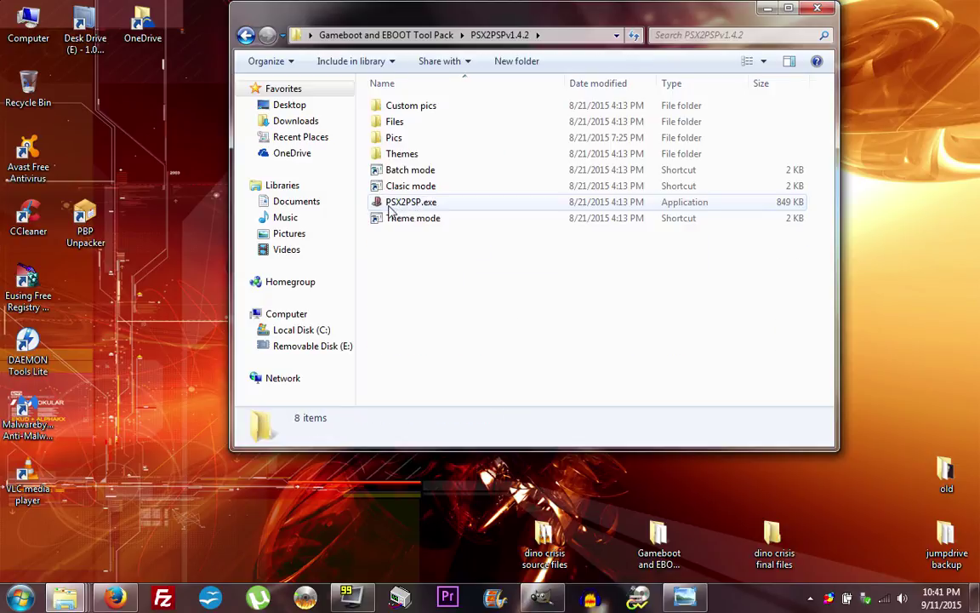
left_click(412, 206)
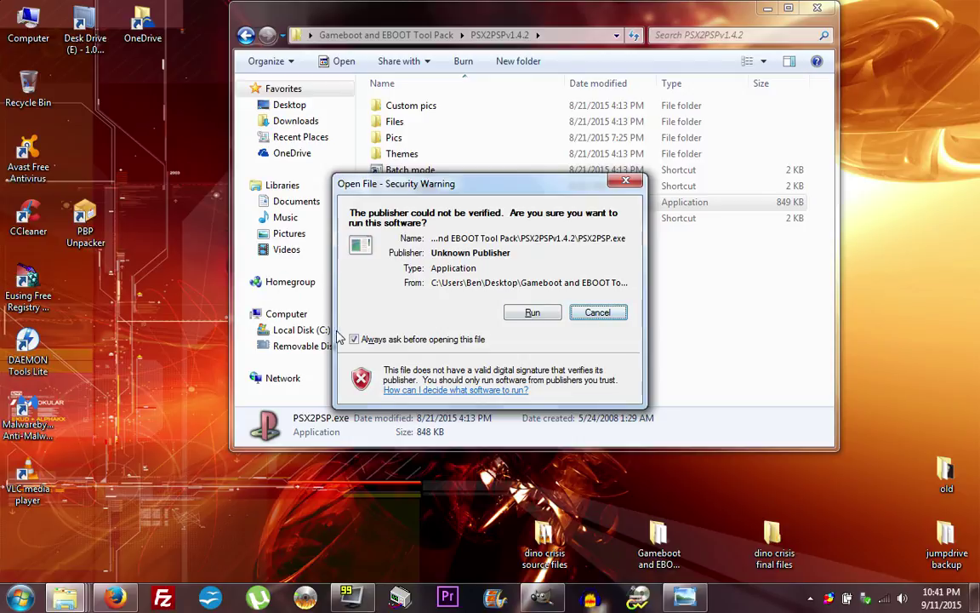
left_click(534, 313)
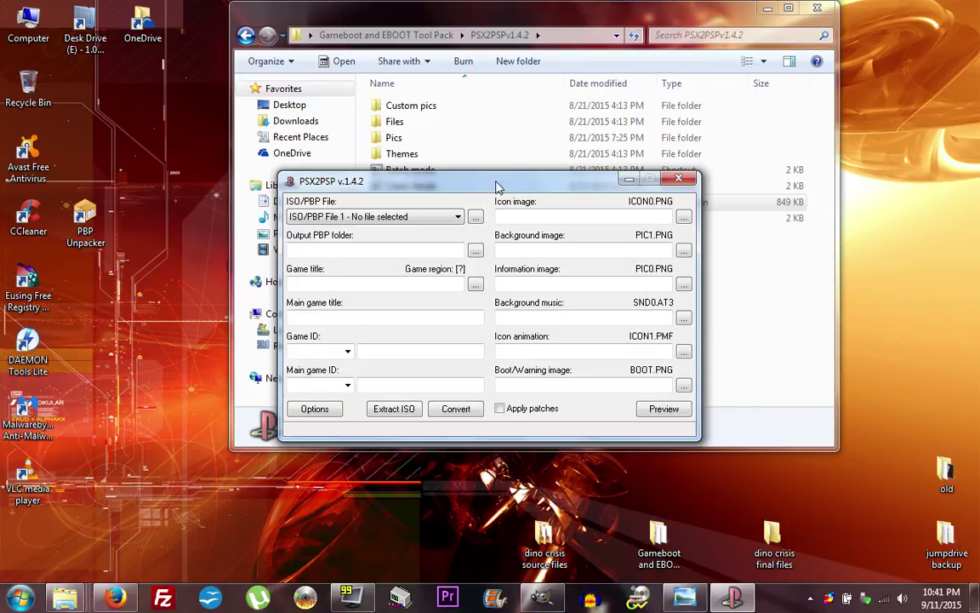
left_click_drag(491, 187, 481, 164)
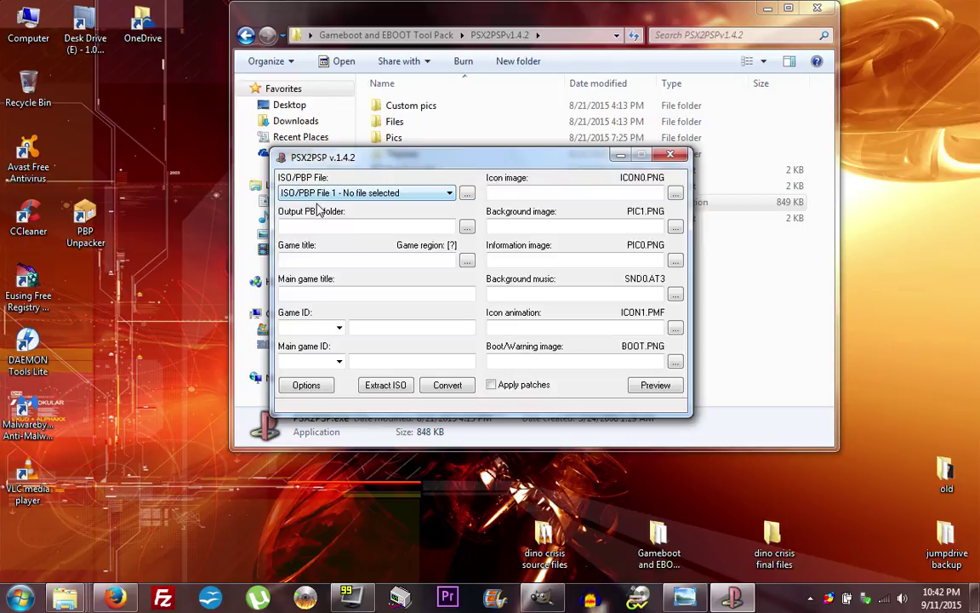
- Check the game disc files in the dino crisis source files folder and close the folder
double_click(545, 540)
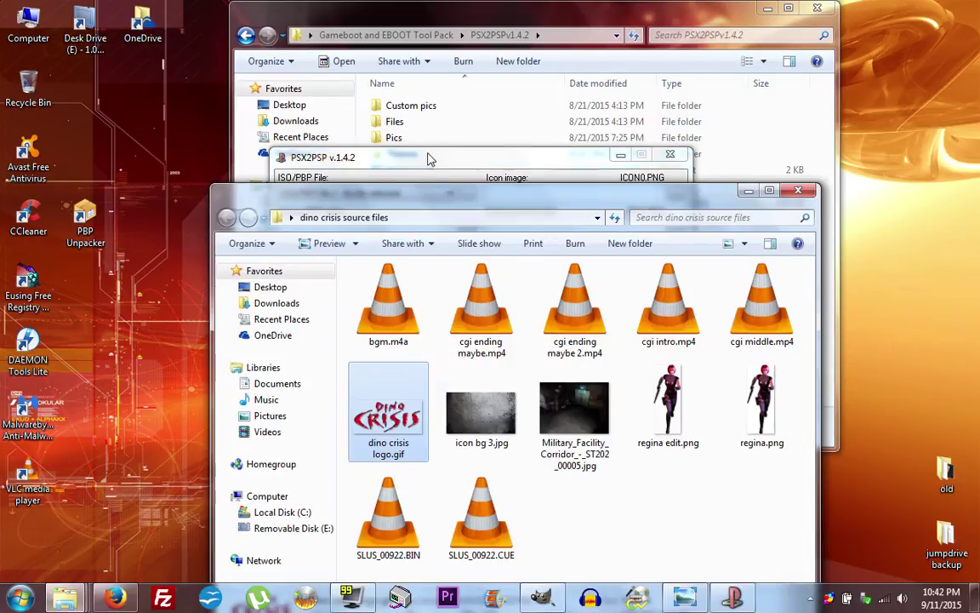
left_click_drag(400, 194, 417, 103)
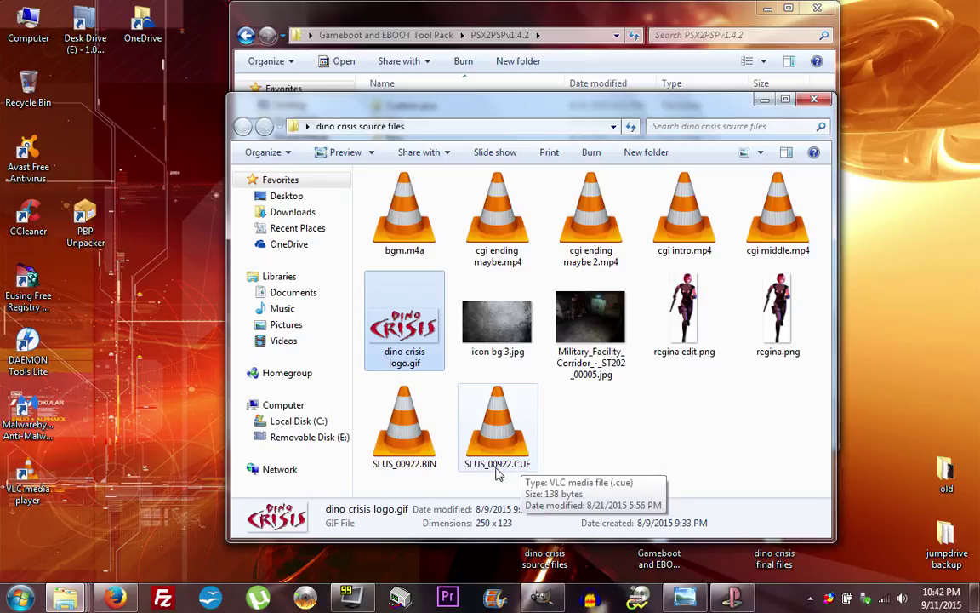
left_click(579, 434)
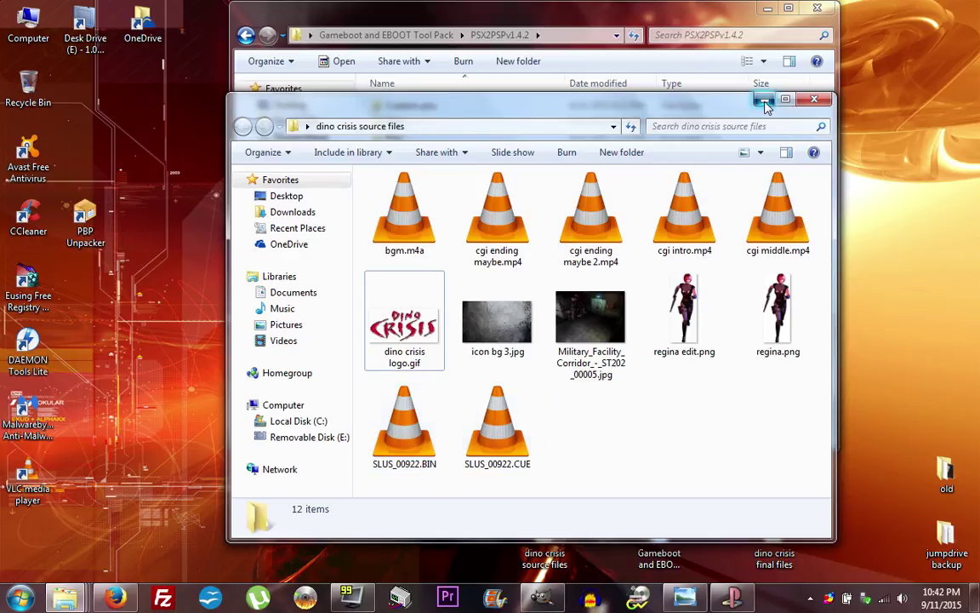
left_click(815, 100)
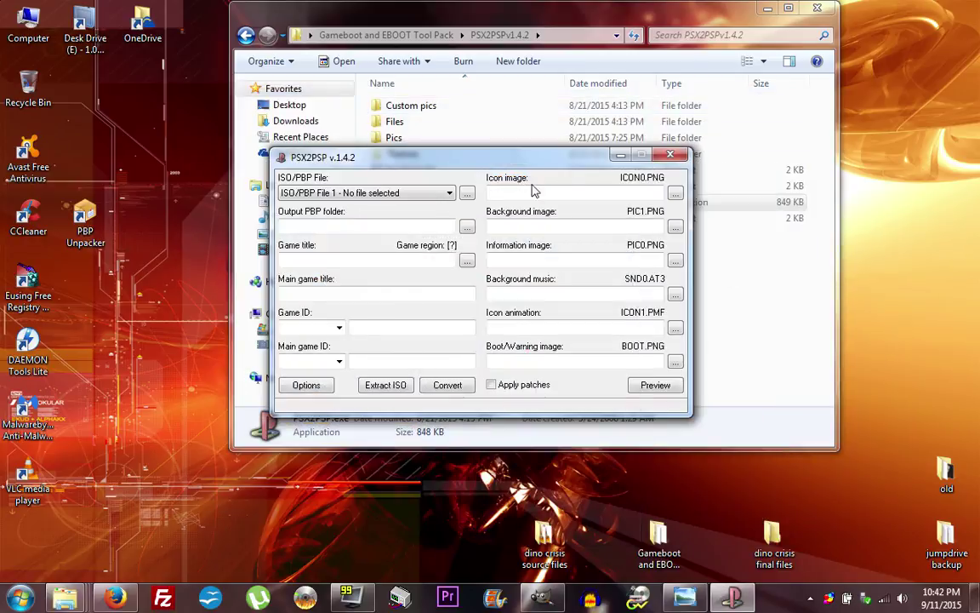
- Load SLUS_00922.BIN from the dino crisis source files folder as the ISO/PBP file
left_click(468, 195)
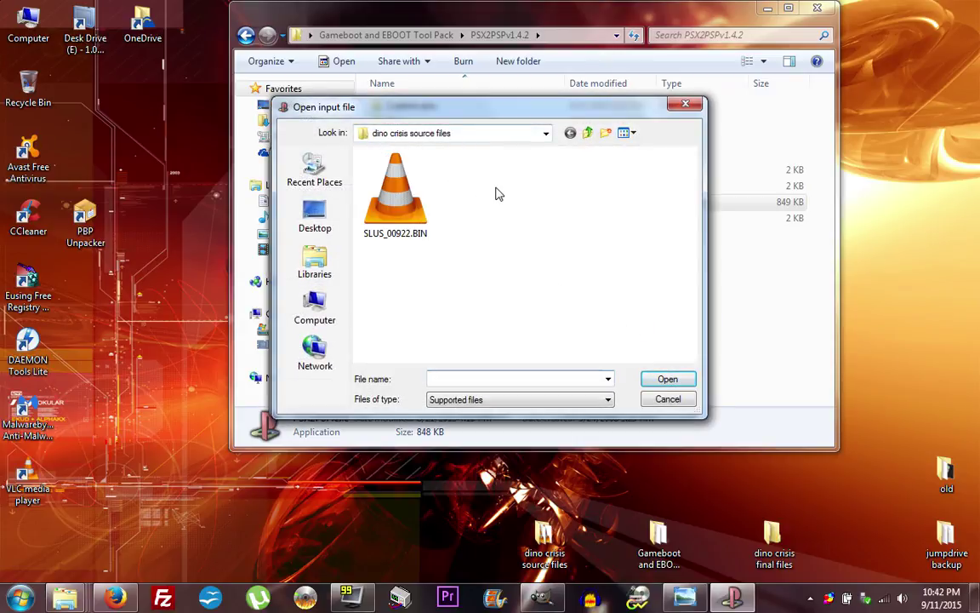
left_click(383, 189)
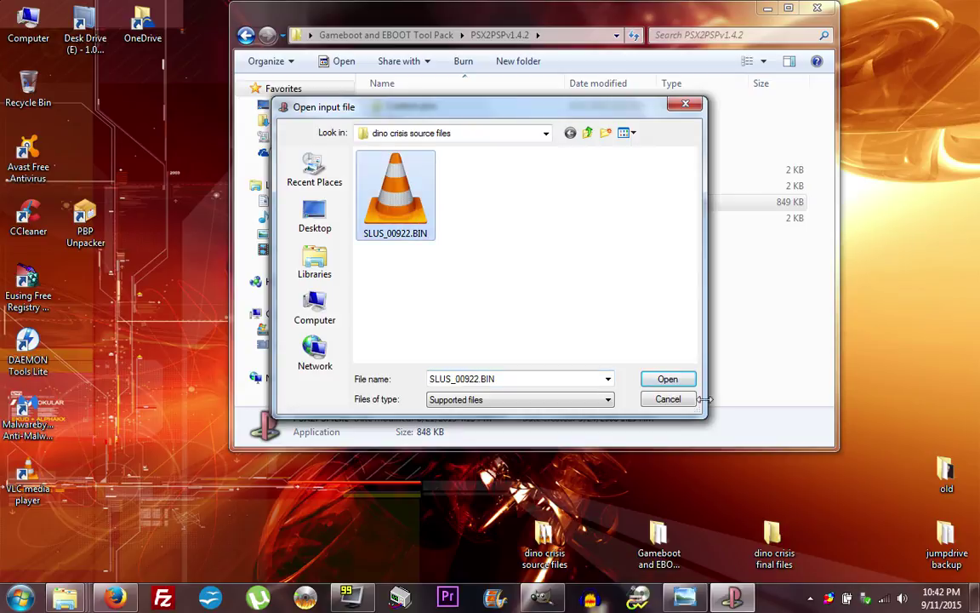
left_click(668, 385)
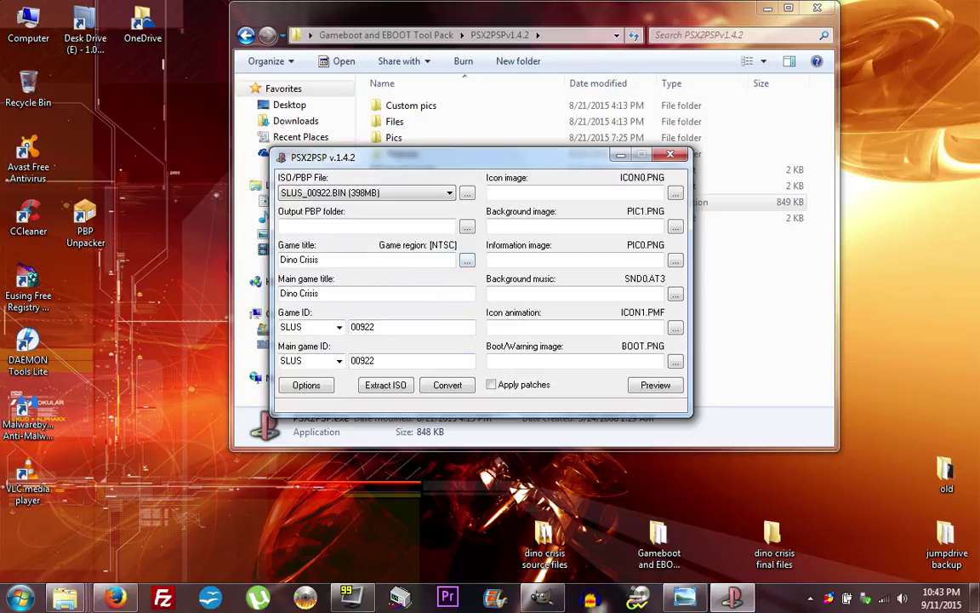
- Browse the list of game titles and close it without choosing another title
left_click(466, 261)
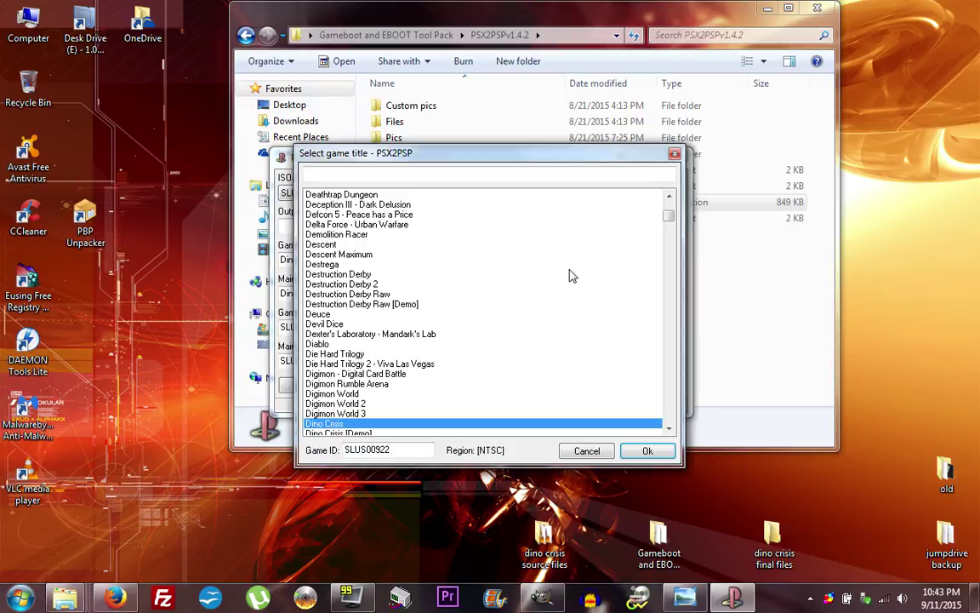
mouse_move(669, 216)
left_mouse_down()
mouse_move(671, 201)
mouse_move(670, 421)
mouse_move(672, 214)
left_mouse_up()
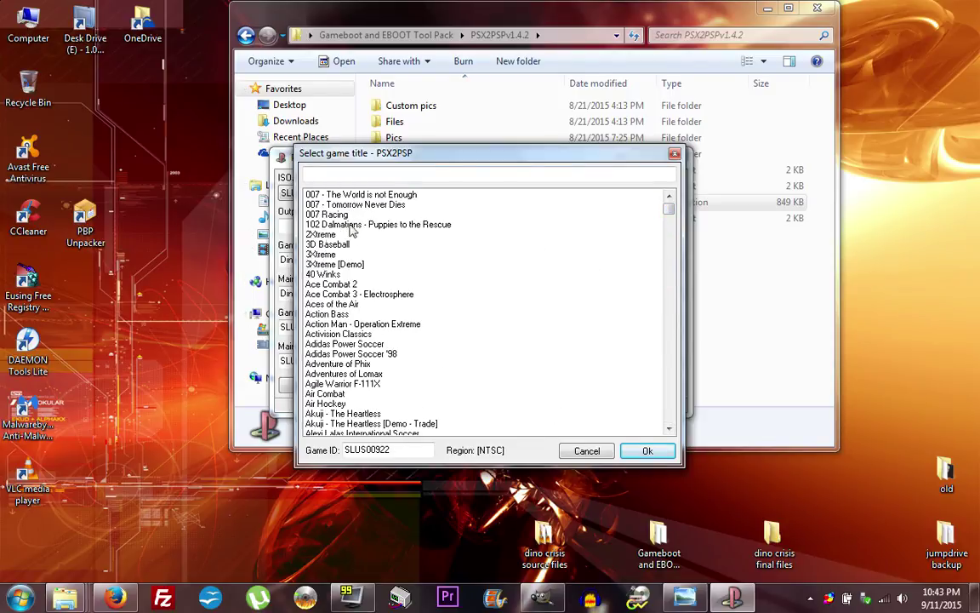
left_click(674, 156)
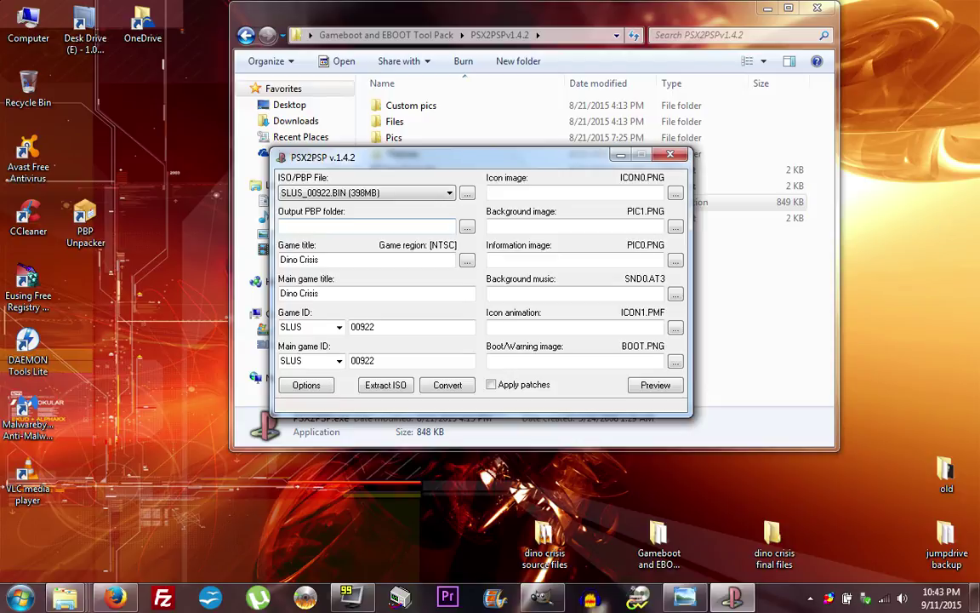
- Open the file selection for ISO/PBP File 2, cancel it, and switch back to SLUS_00922.BIN
left_click(450, 194)
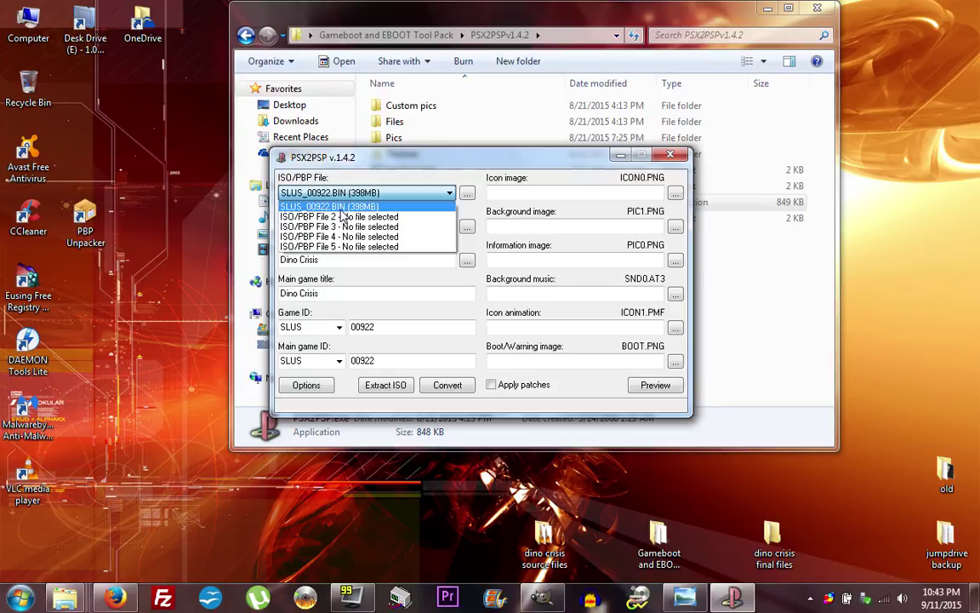
left_click(378, 218)
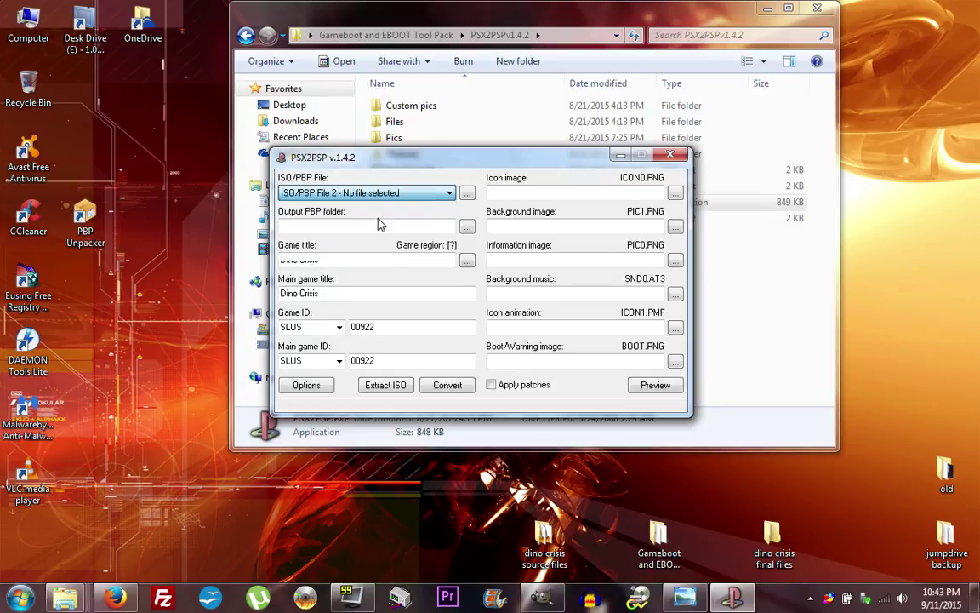
left_click(467, 196)
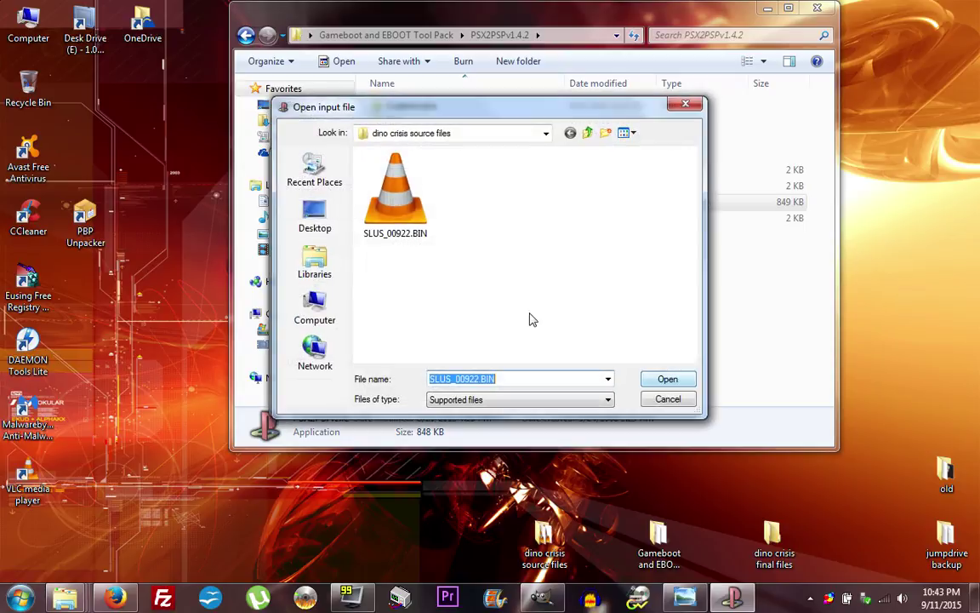
left_click(653, 404)
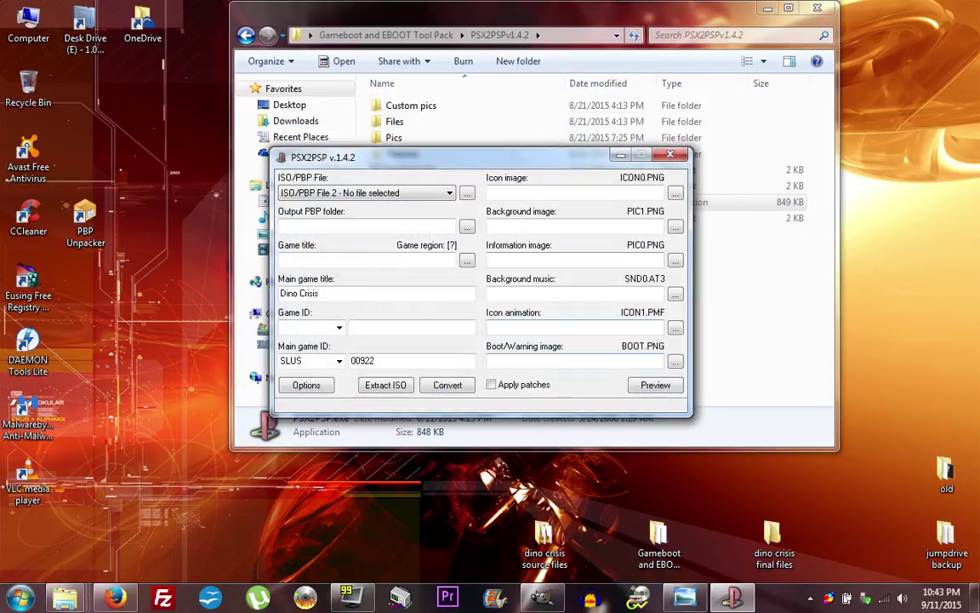
left_click(448, 193)
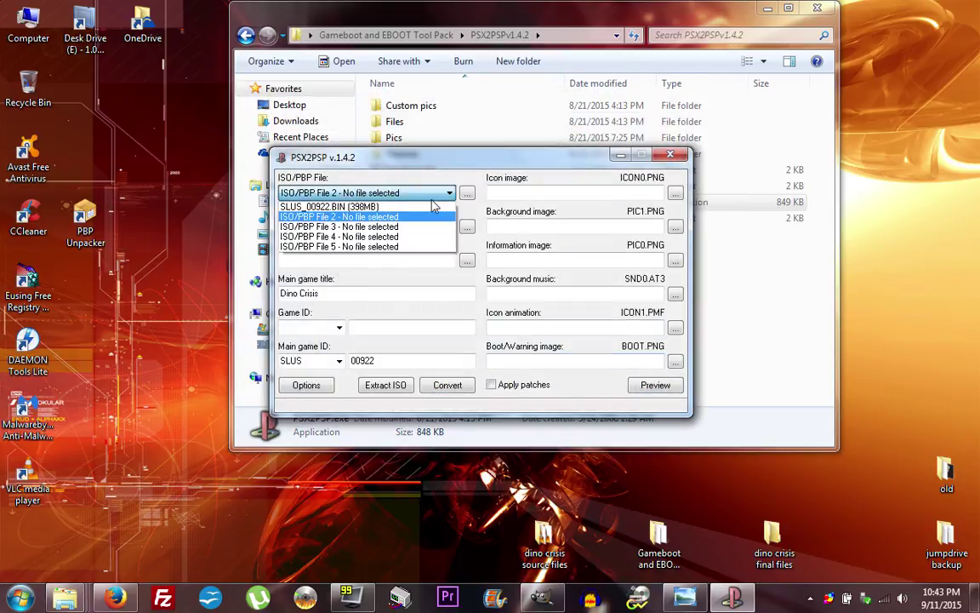
left_click(357, 207)
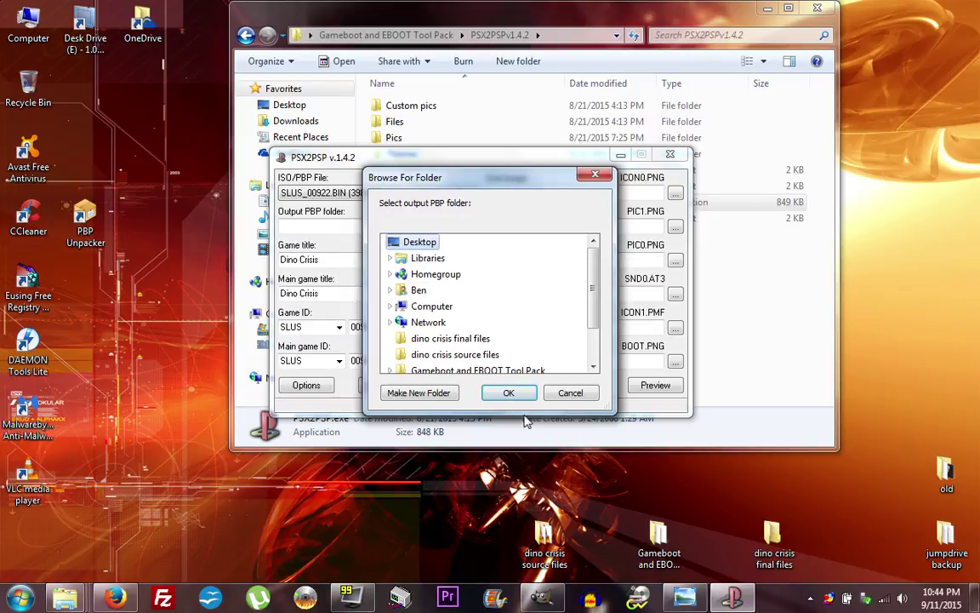
- Set the output PBP folder to the Desktop and the icon image to ICON0.png from the dino crisis final files folder
left_click(509, 393)
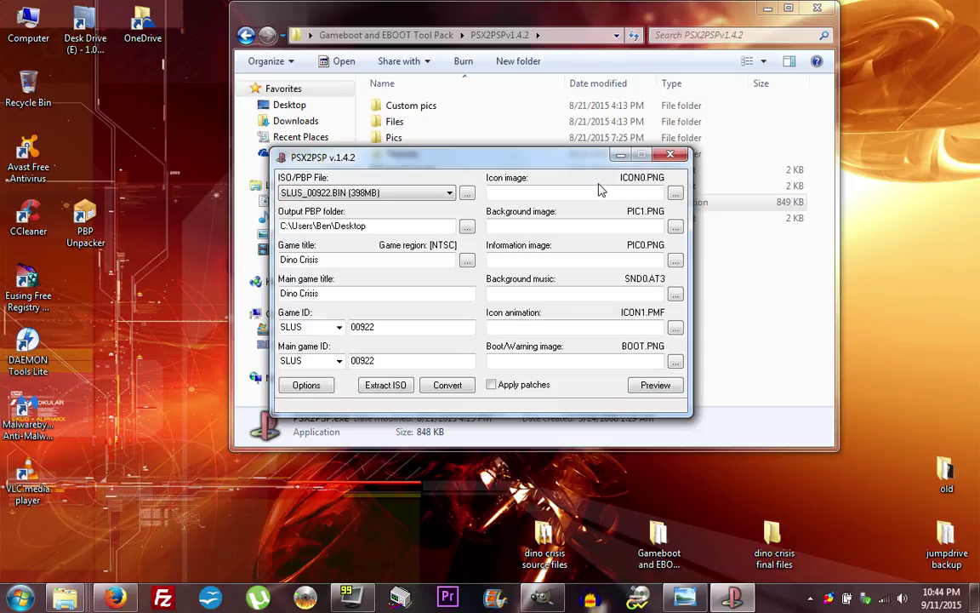
left_click(674, 194)
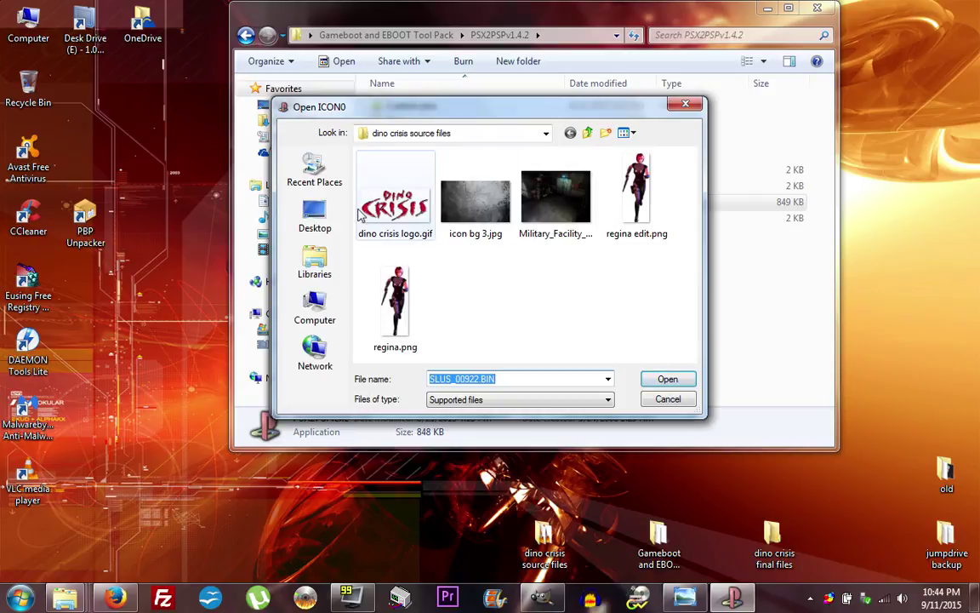
left_click(313, 214)
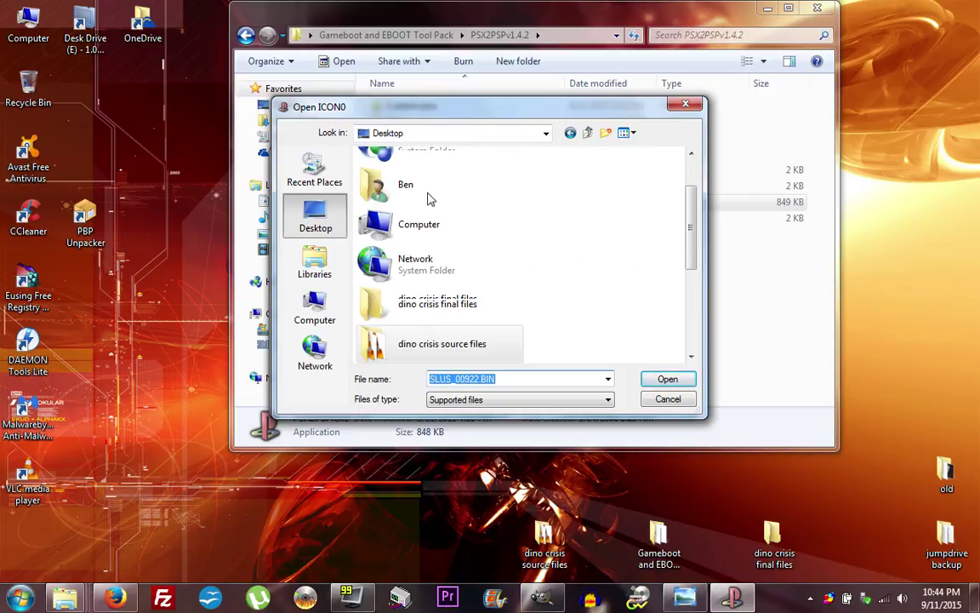
left_click(435, 304)
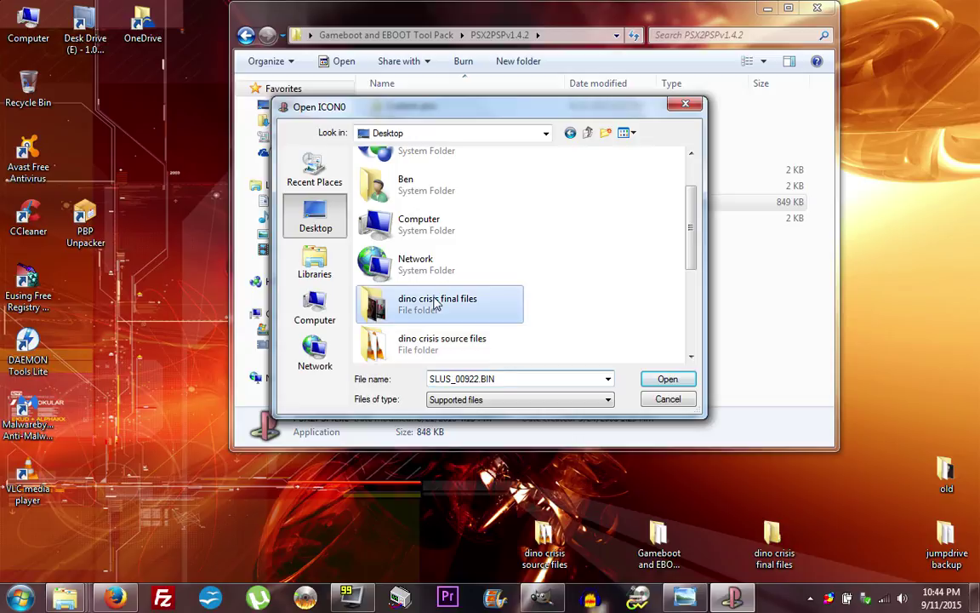
double_click(436, 303)
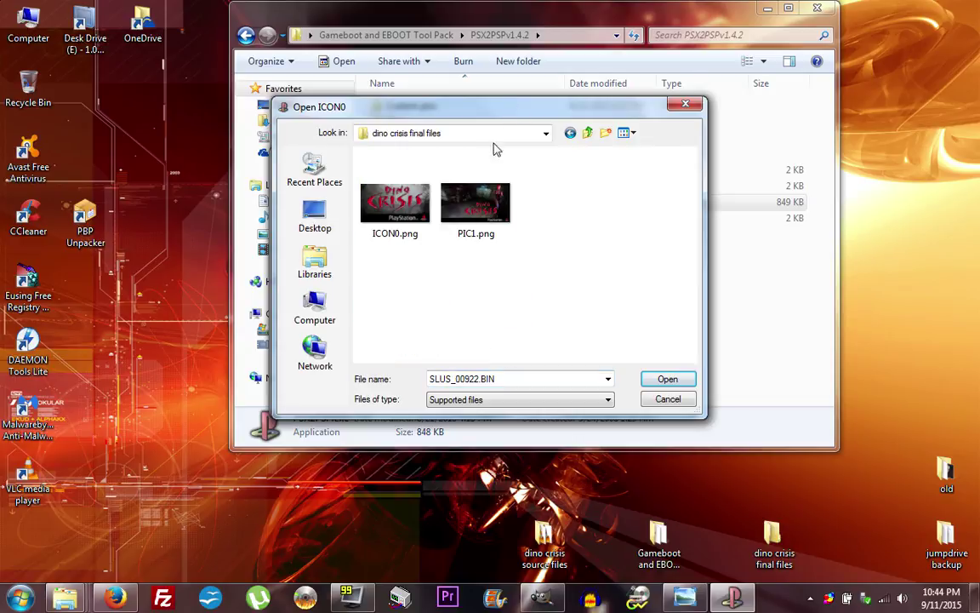
left_click_drag(460, 107, 334, 257)
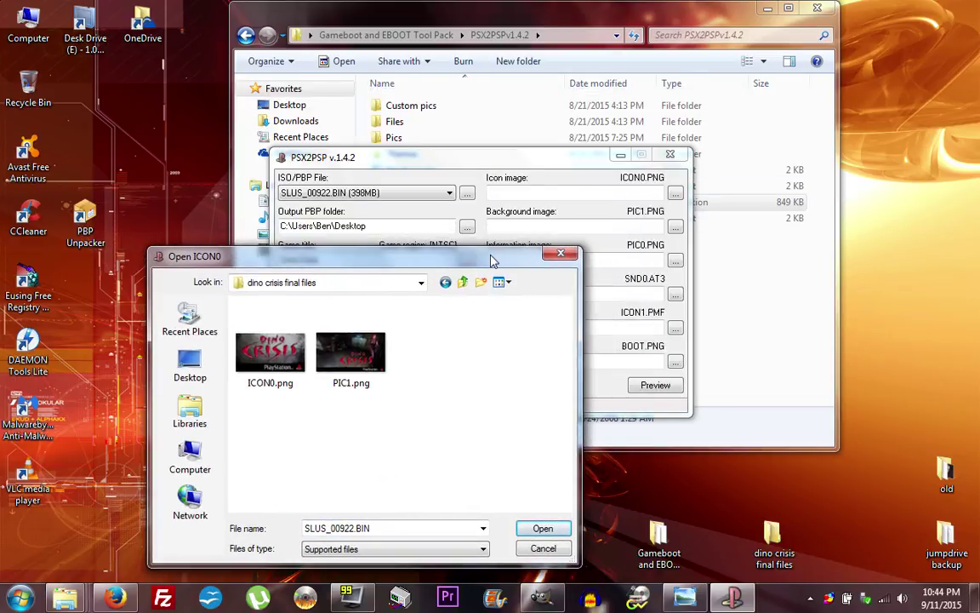
left_click_drag(460, 256, 431, 96)
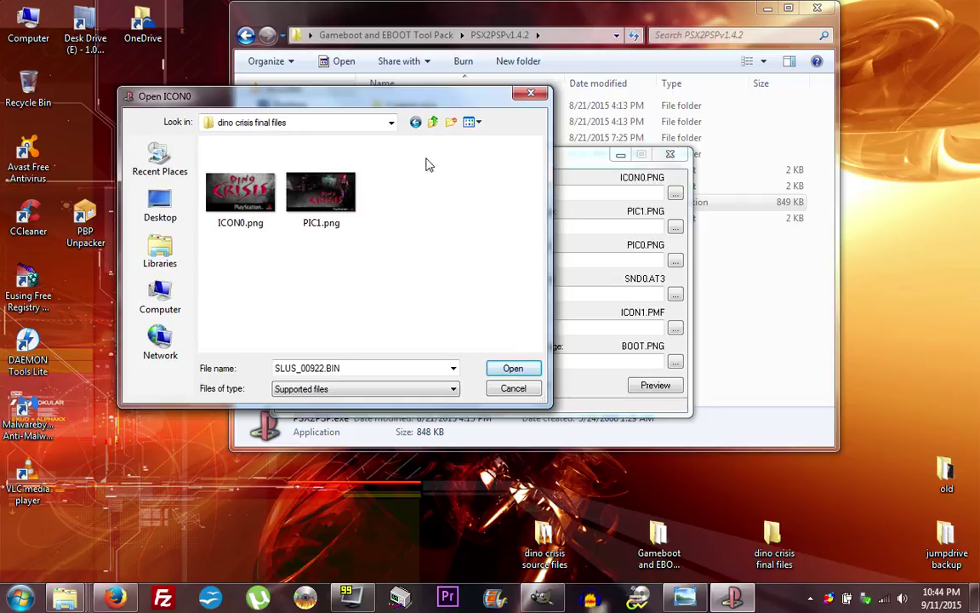
left_click(217, 180)
left_click(511, 367)
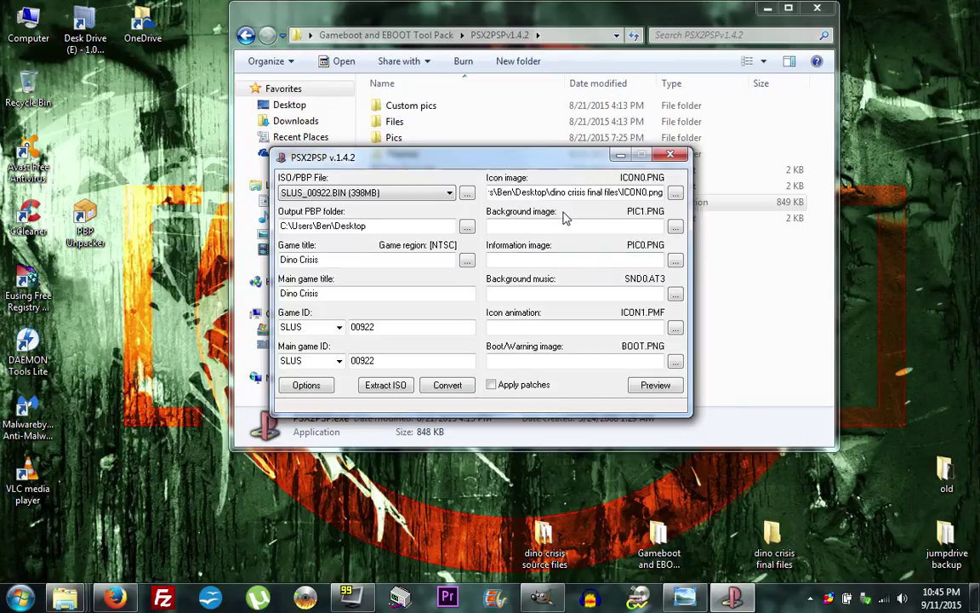
- Set the background image to PIC1.png and the background music to SND0.at3 from the dino crisis final files folder
left_click(675, 226)
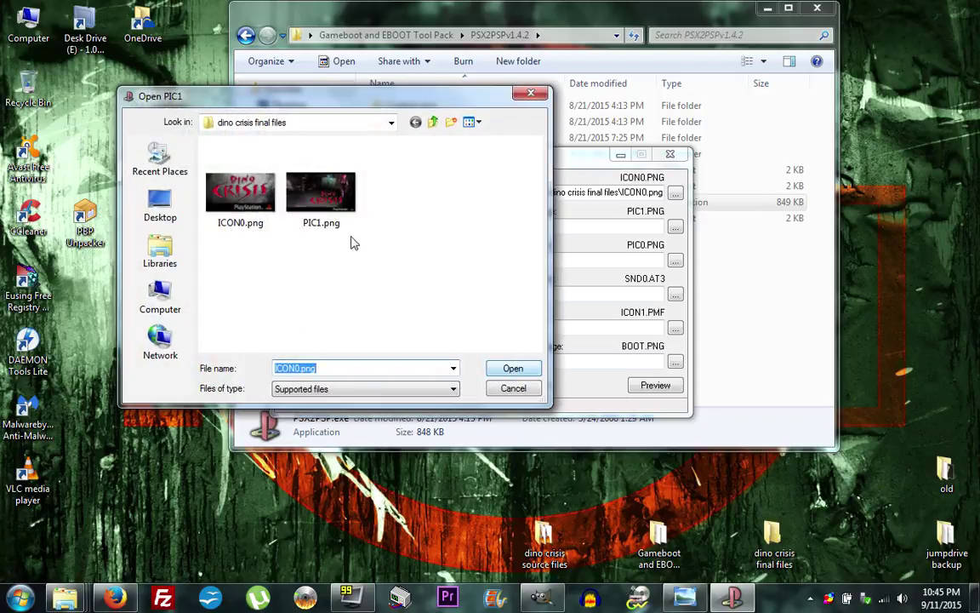
double_click(315, 212)
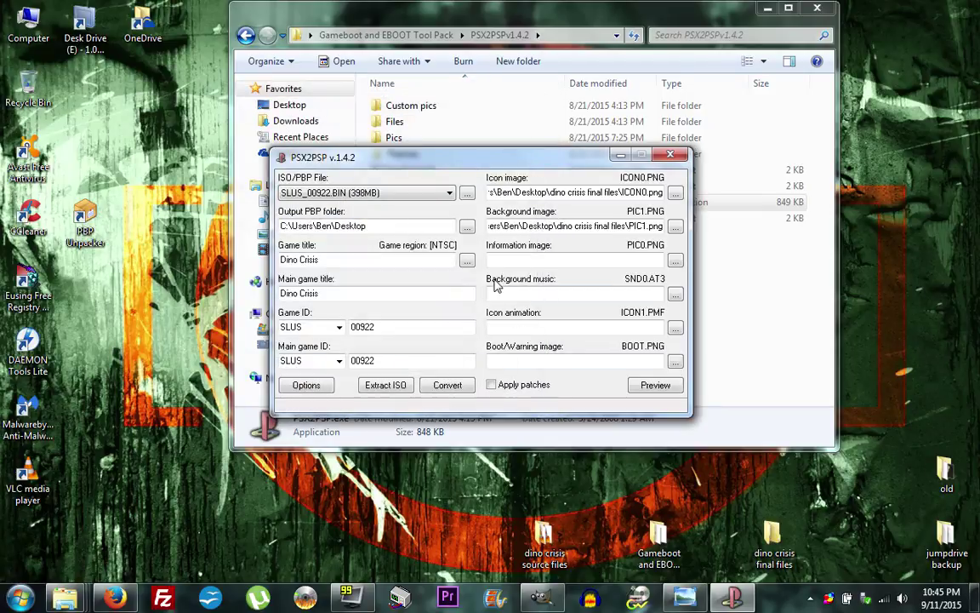
left_click(674, 293)
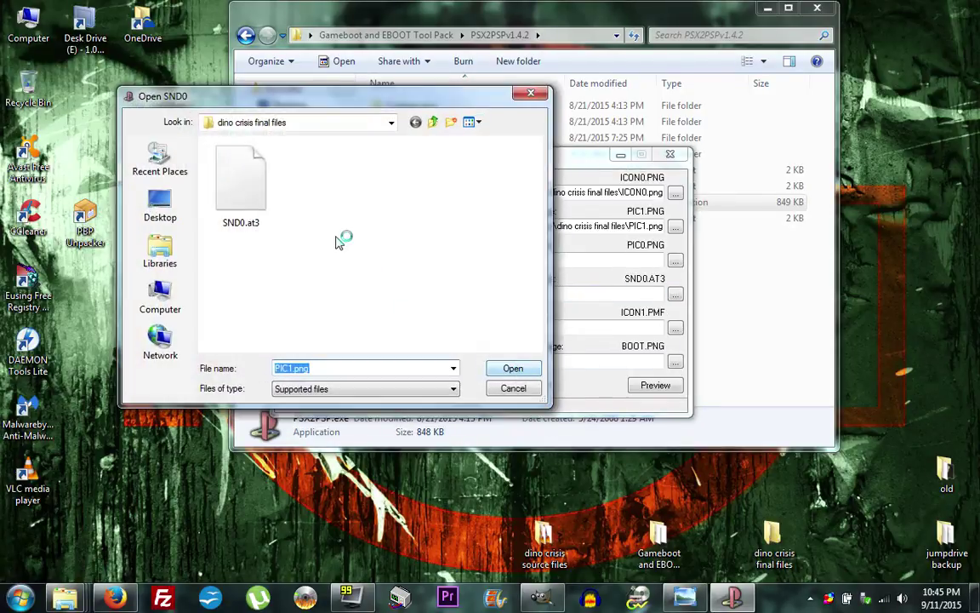
double_click(253, 205)
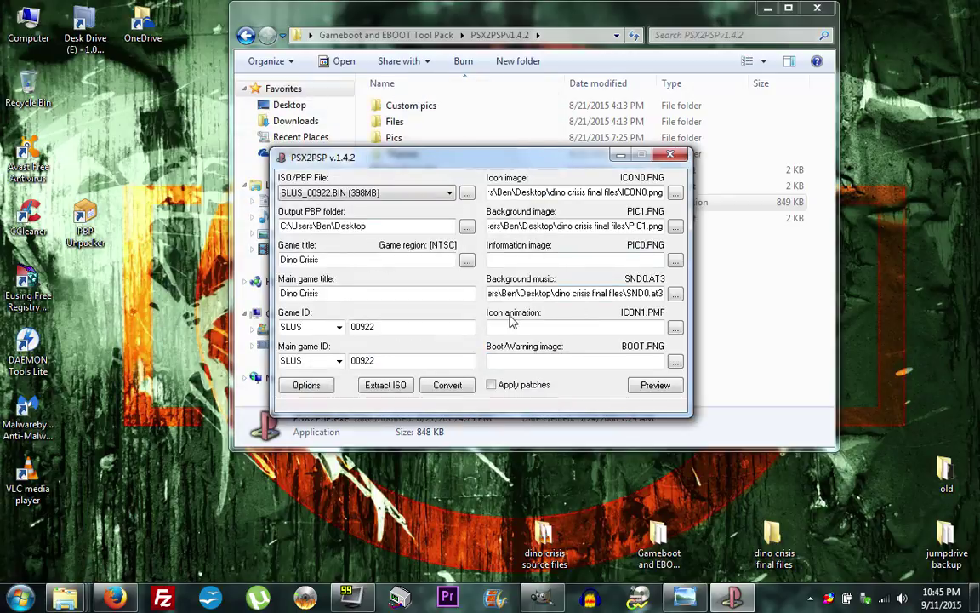
- Set the icon animation to ICON1.pmf from dino crisis final files and the boot/warning image to boot.png from the tool pack's Templates folder
left_click(674, 327)
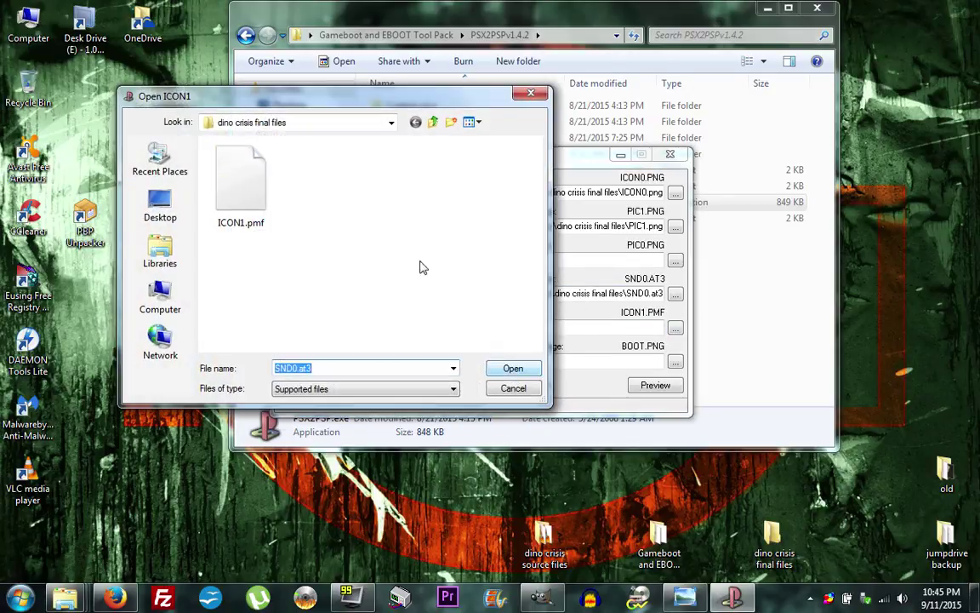
double_click(254, 192)
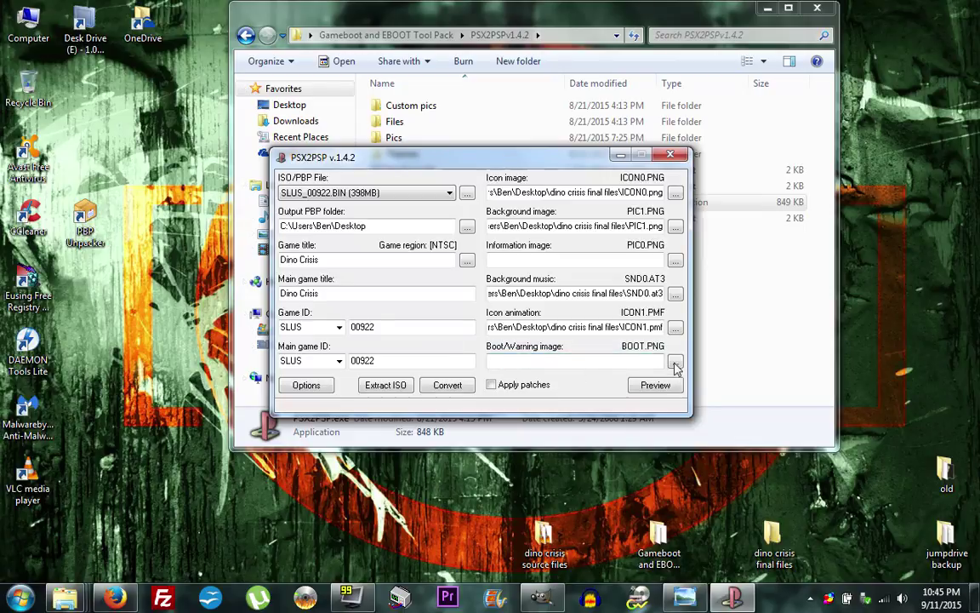
left_click(674, 362)
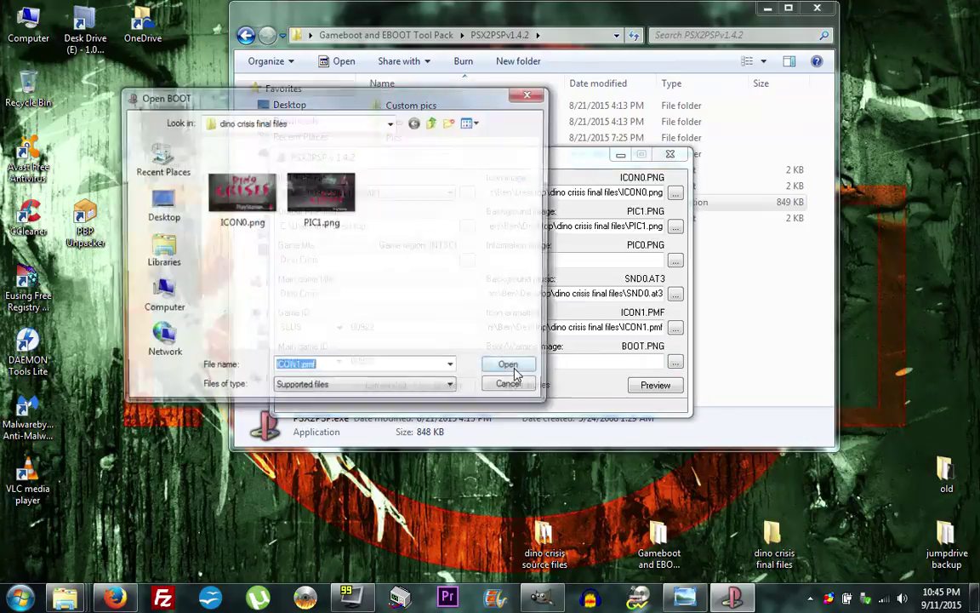
left_click(159, 252)
left_click(159, 219)
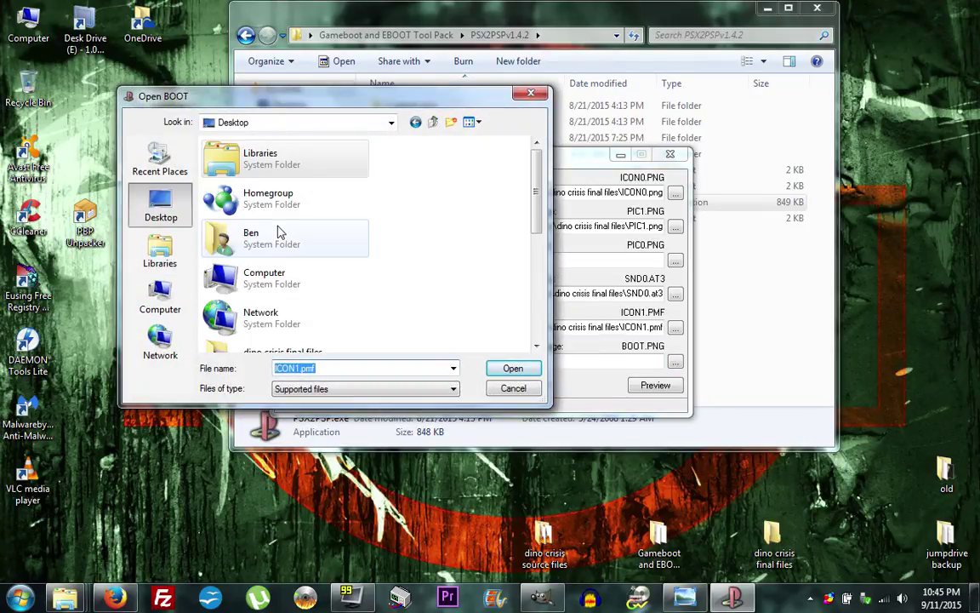
scroll(538, 292, "down", 1)
scroll(537, 292, "down", 2)
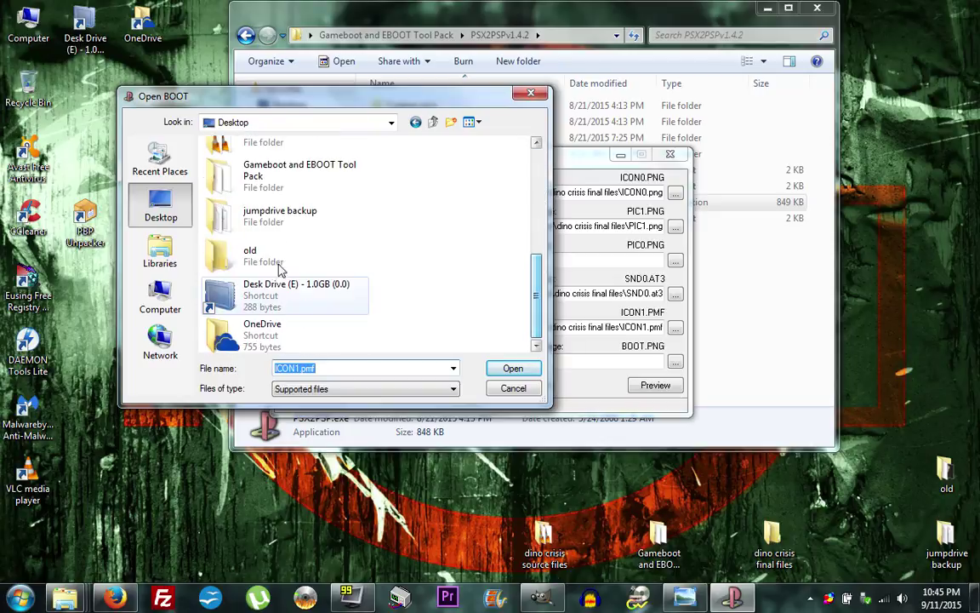
left_click(281, 185)
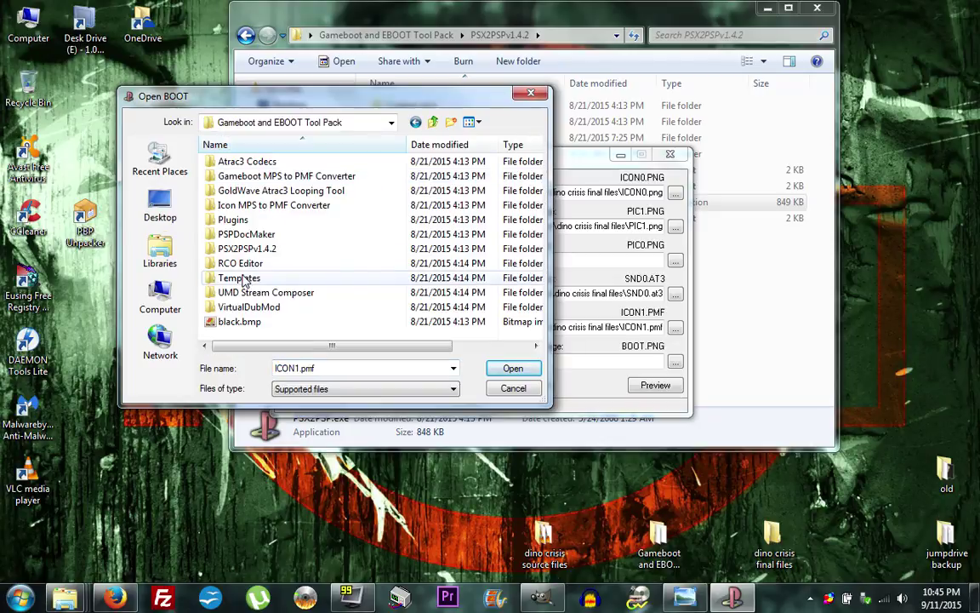
double_click(246, 279)
left_click(330, 201)
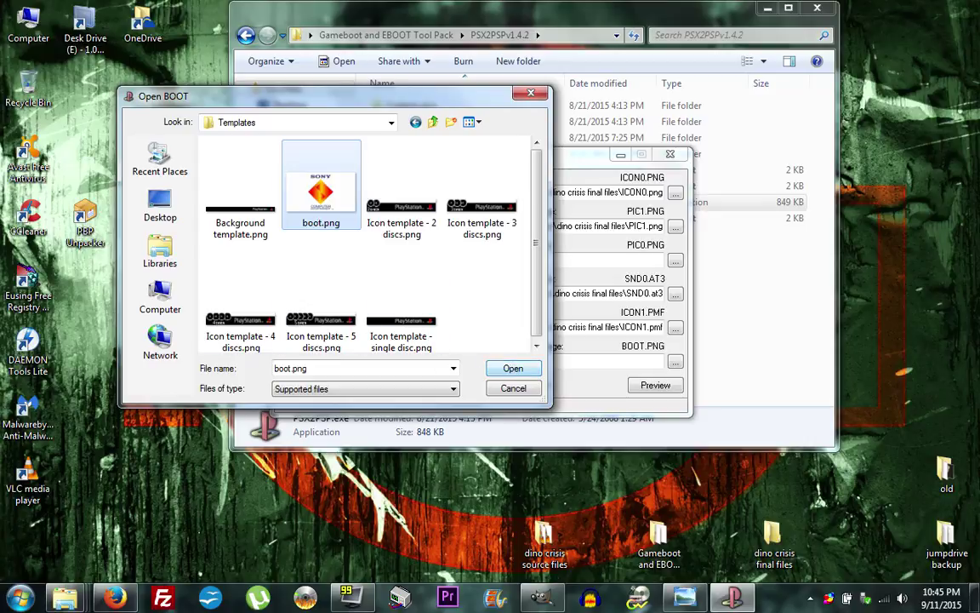
key("Return")
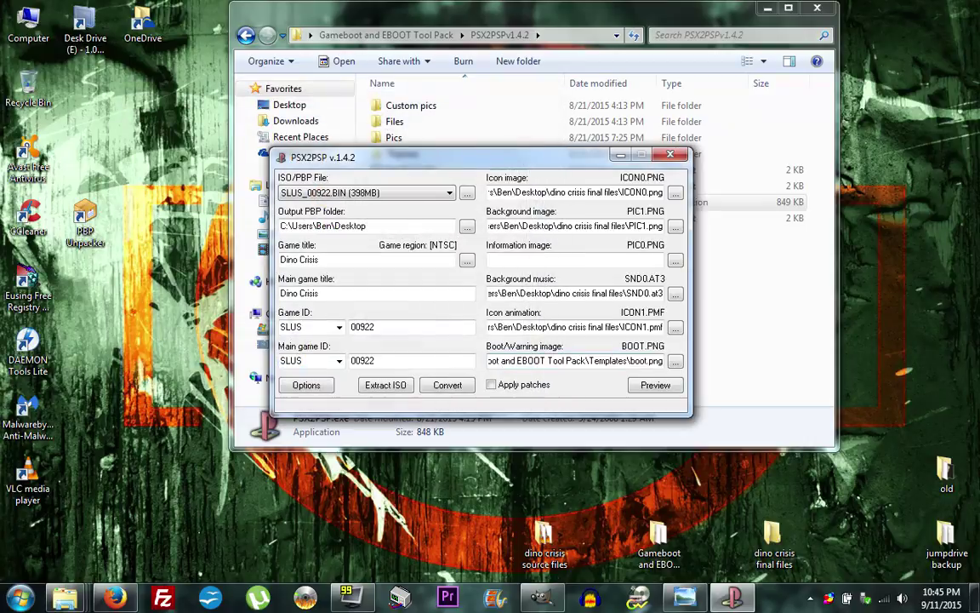
- In the program options, set the customized images to Default - No text for Icon0 and Pic - Width for Pic0, Pic1 and Boot
left_click(307, 386)
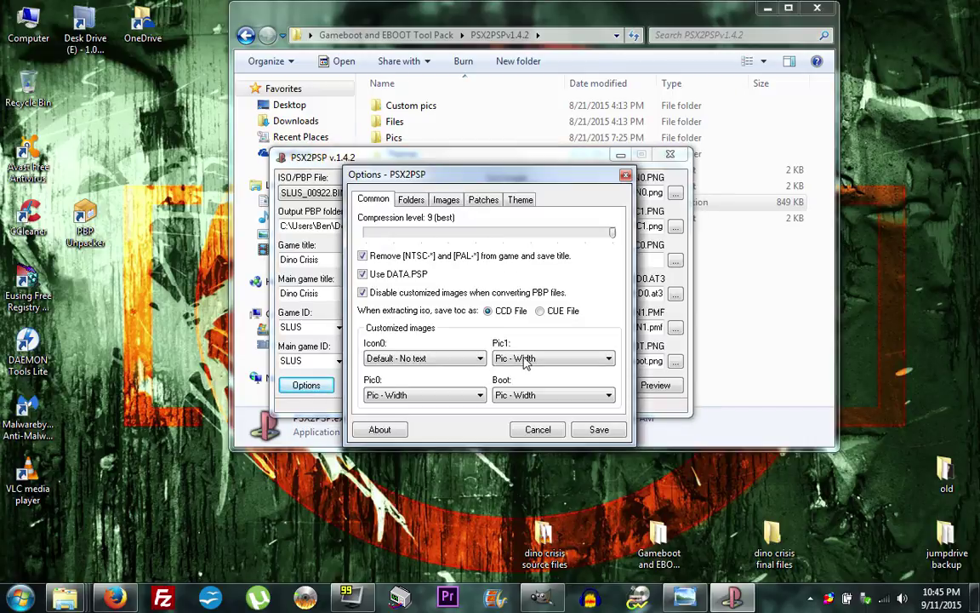
left_click(398, 361)
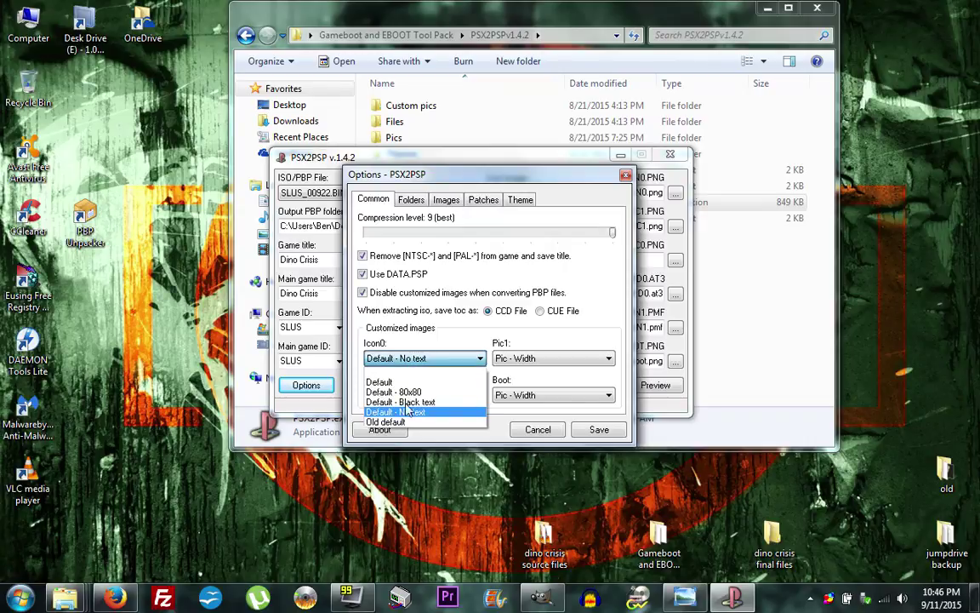
left_click(409, 413)
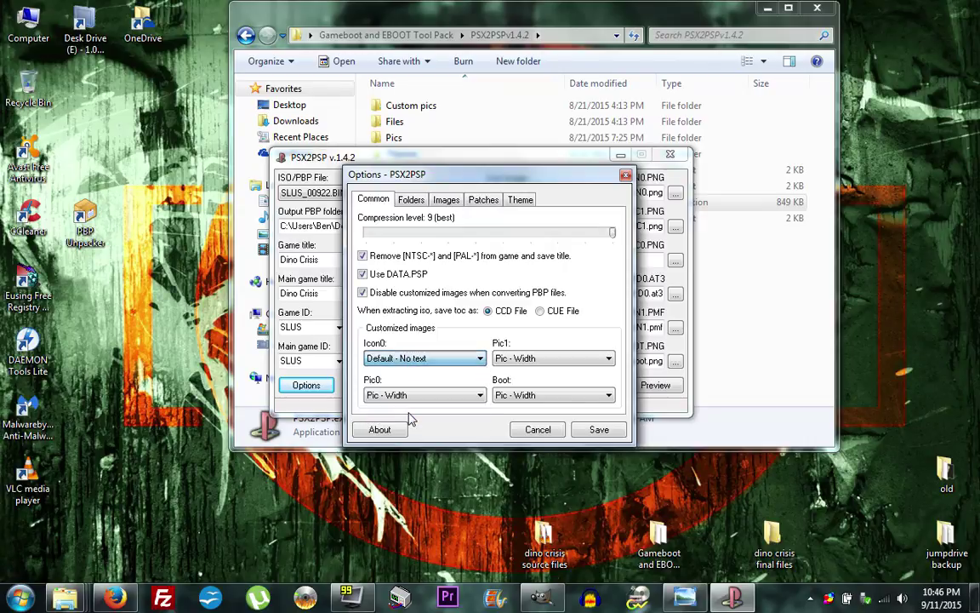
left_click(415, 396)
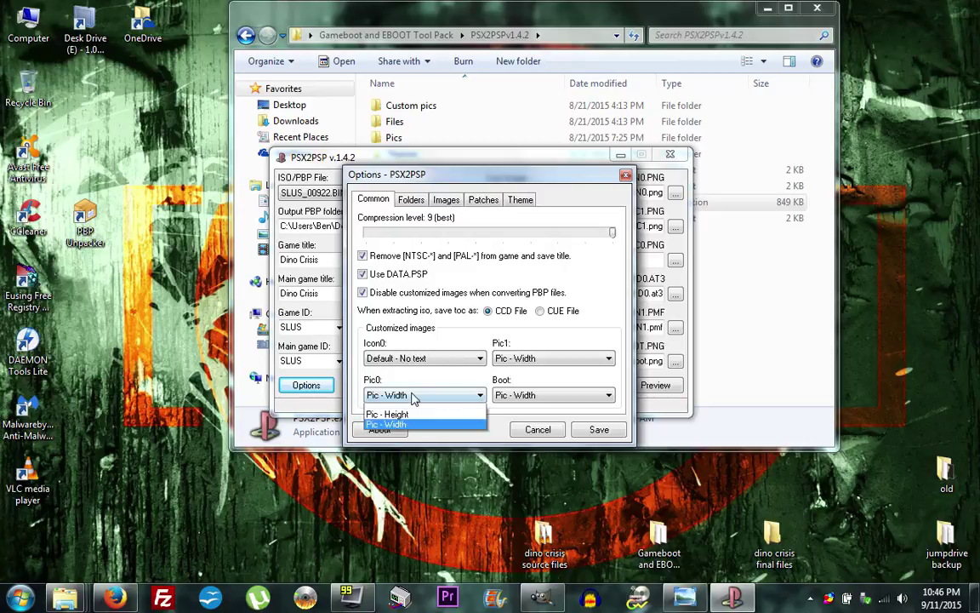
left_click(414, 401)
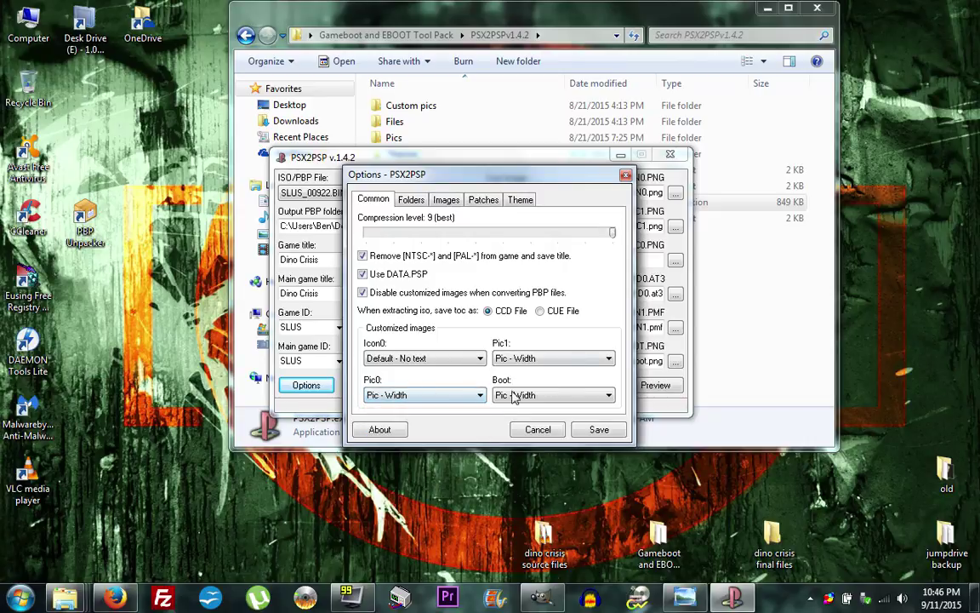
left_click(538, 357)
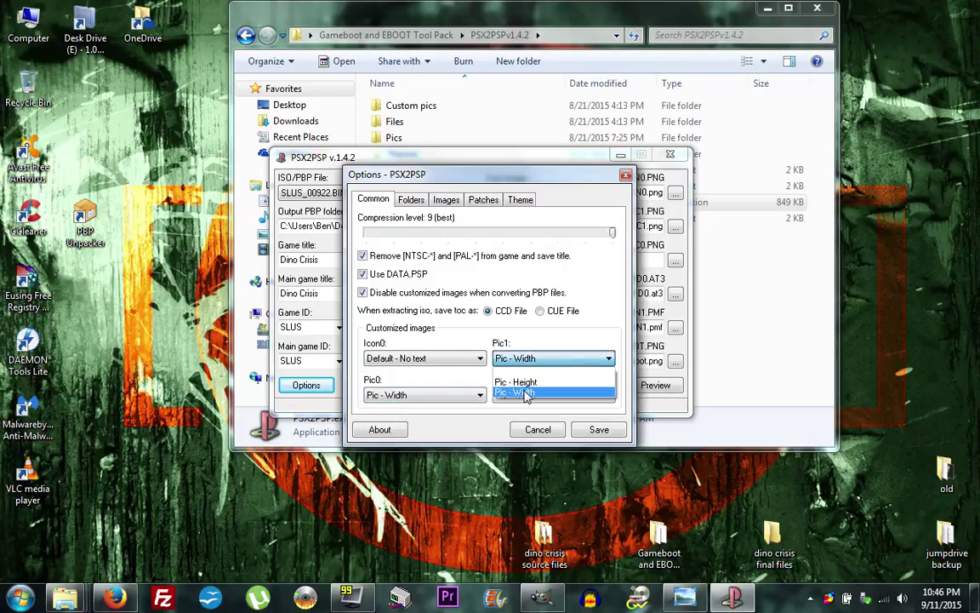
left_click(525, 393)
left_click(519, 397)
left_click(525, 429)
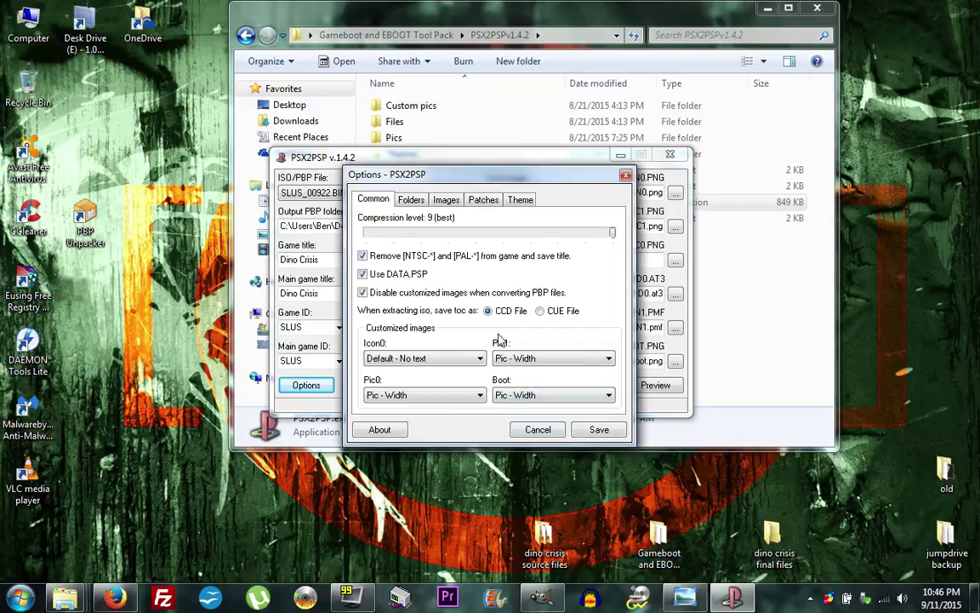
left_click(394, 358)
- Review the default folder options and set the default boot/warning image to boot.png from the Templates folder
left_click(414, 202)
left_click(415, 202)
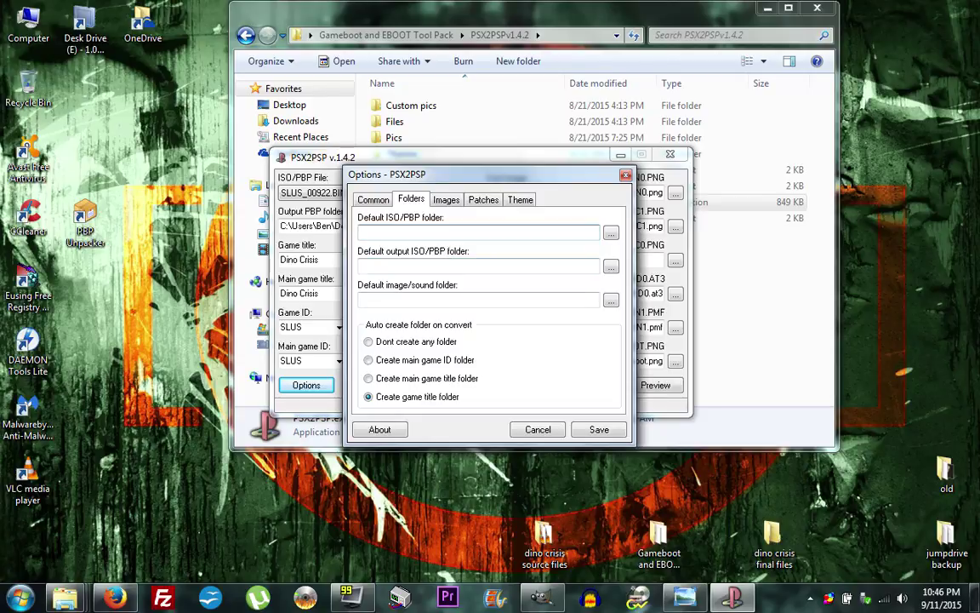
left_click(445, 199)
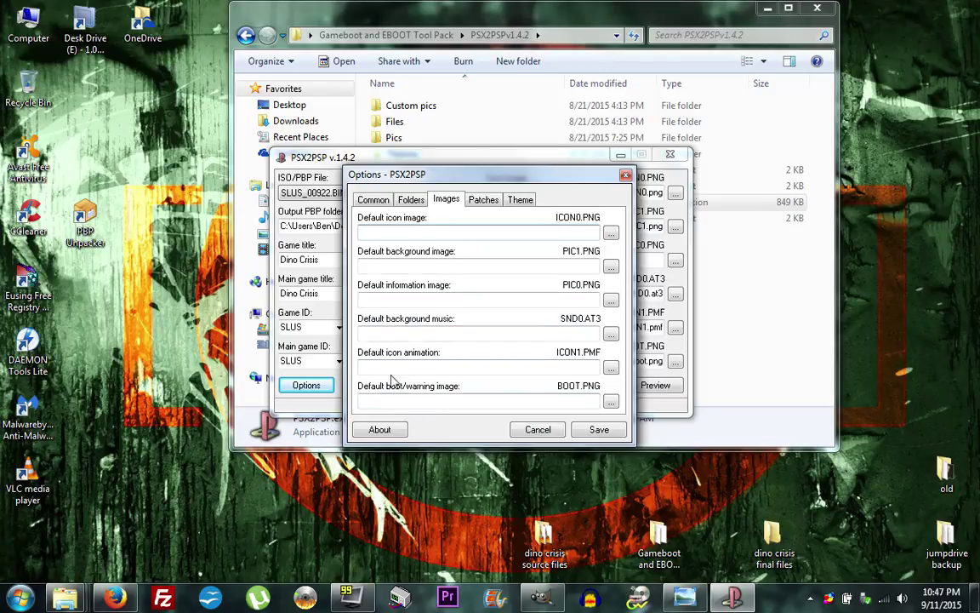
left_click(611, 401)
left_click(321, 192)
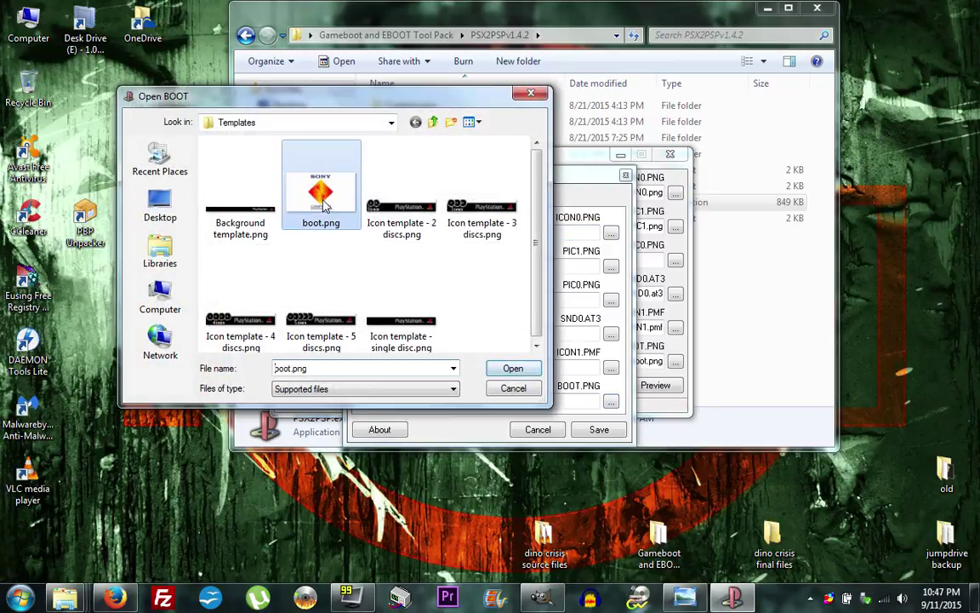
left_click(513, 367)
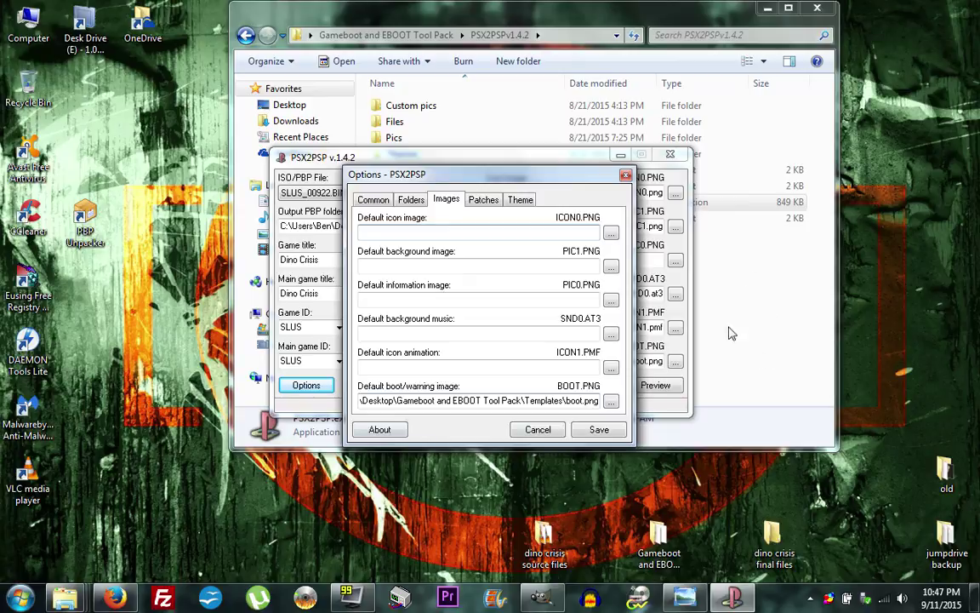
- Look over the available patches and themes in the options, and save the option changes
left_click_drag(364, 175, 90, 193)
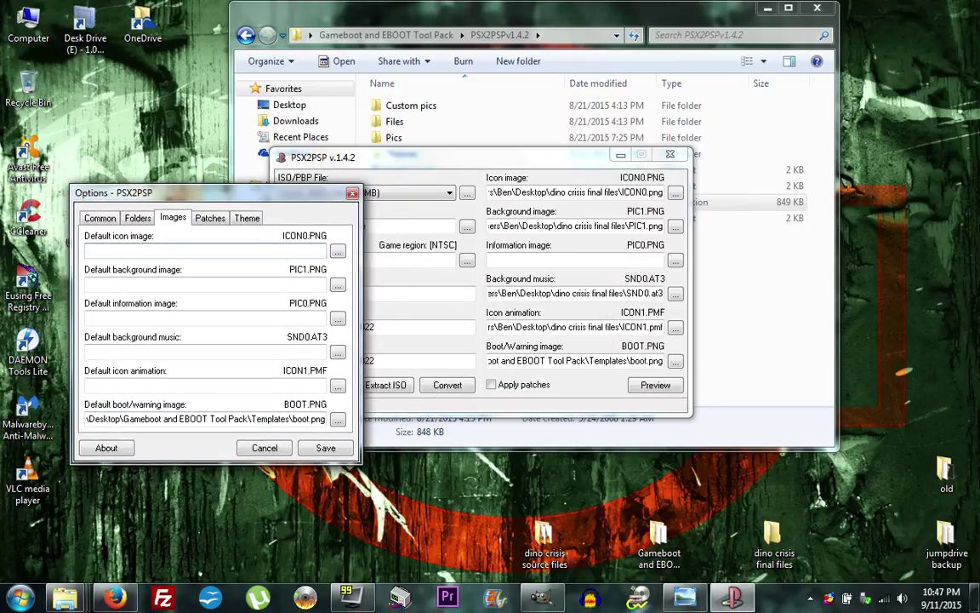
left_click_drag(253, 196, 343, 154)
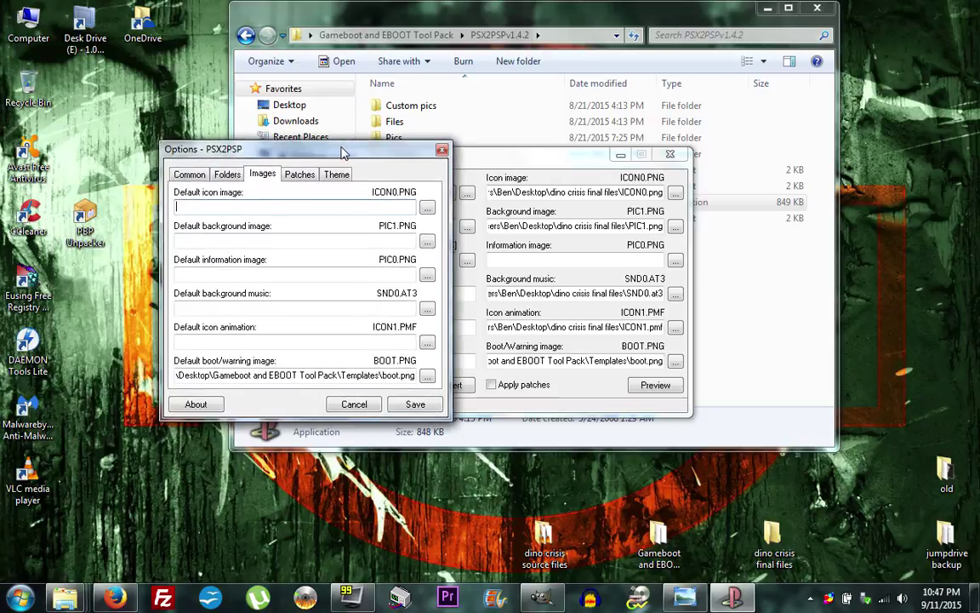
left_click(300, 175)
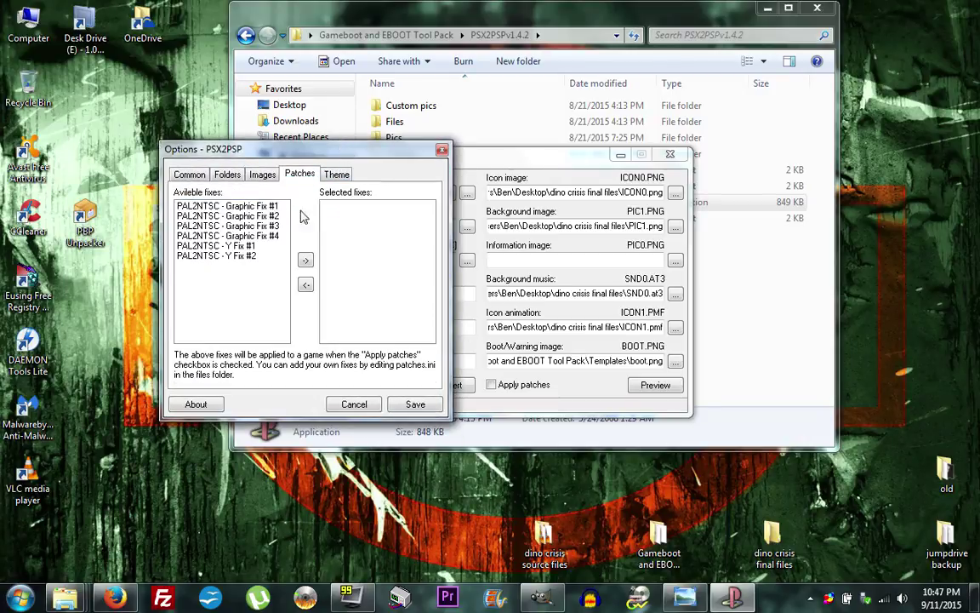
left_click(337, 173)
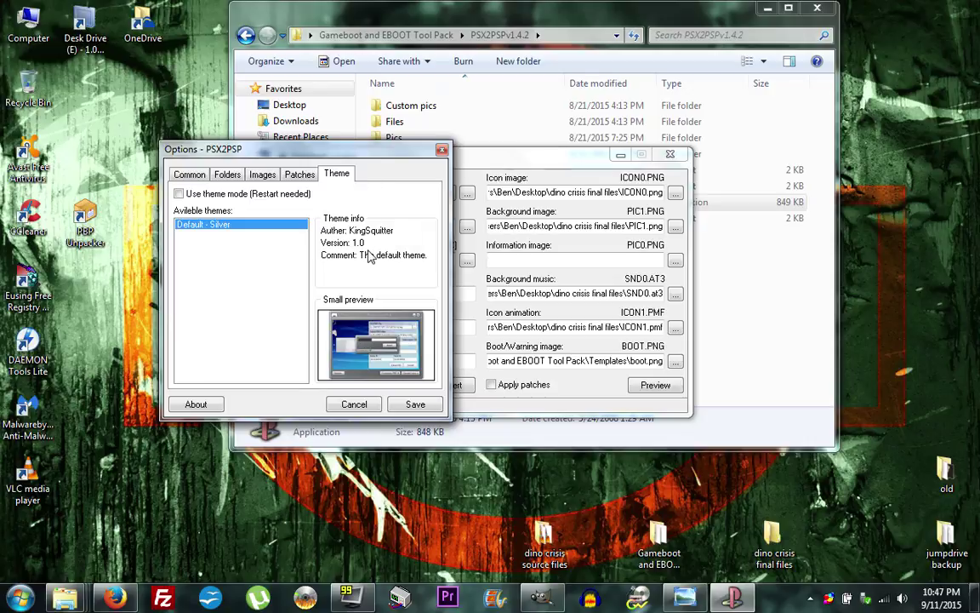
left_click(415, 404)
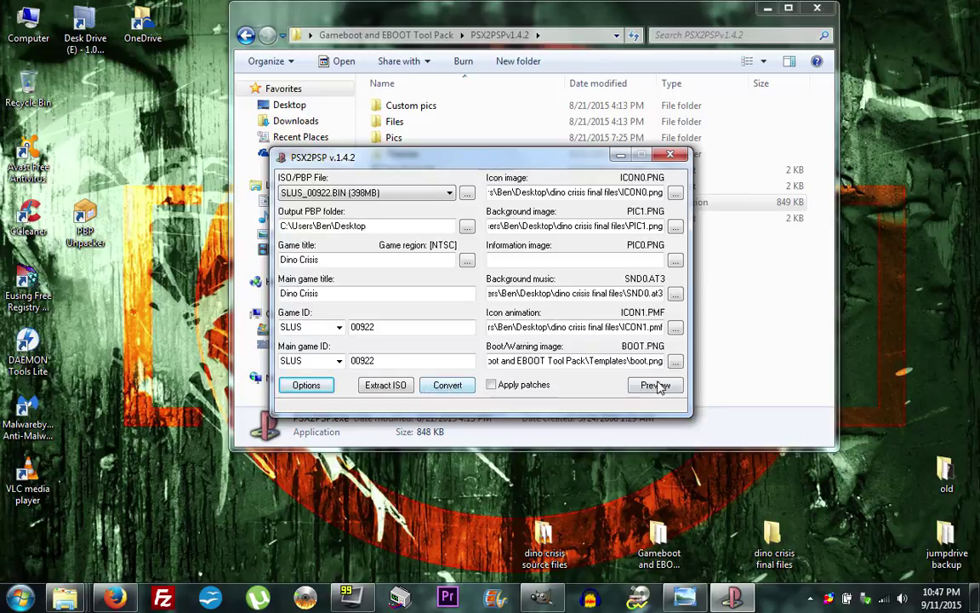
- Preview the Dino Crisis game artwork and convert SLUS_00922.BIN to a PSP EBOOT
left_click(656, 386)
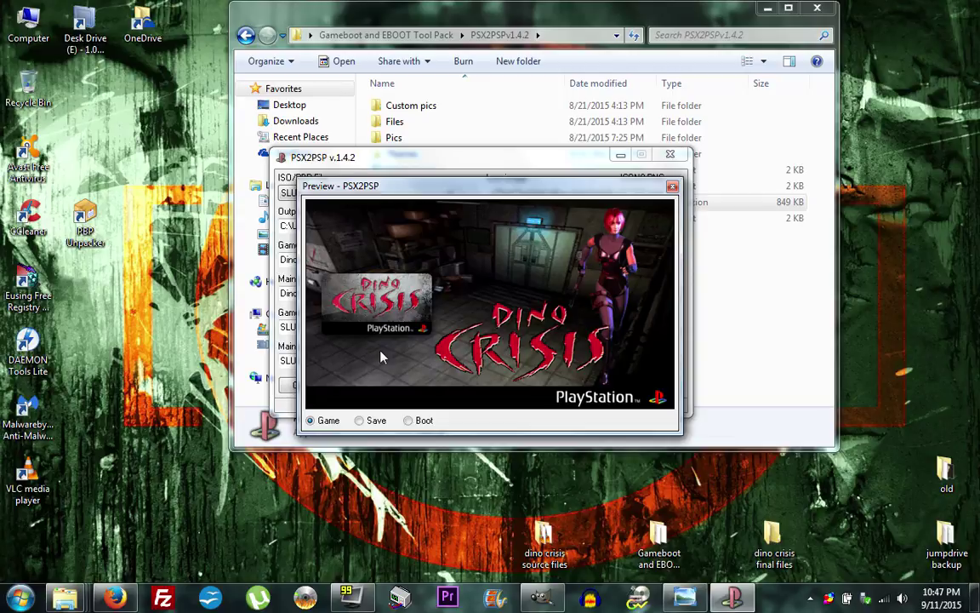
left_click(672, 188)
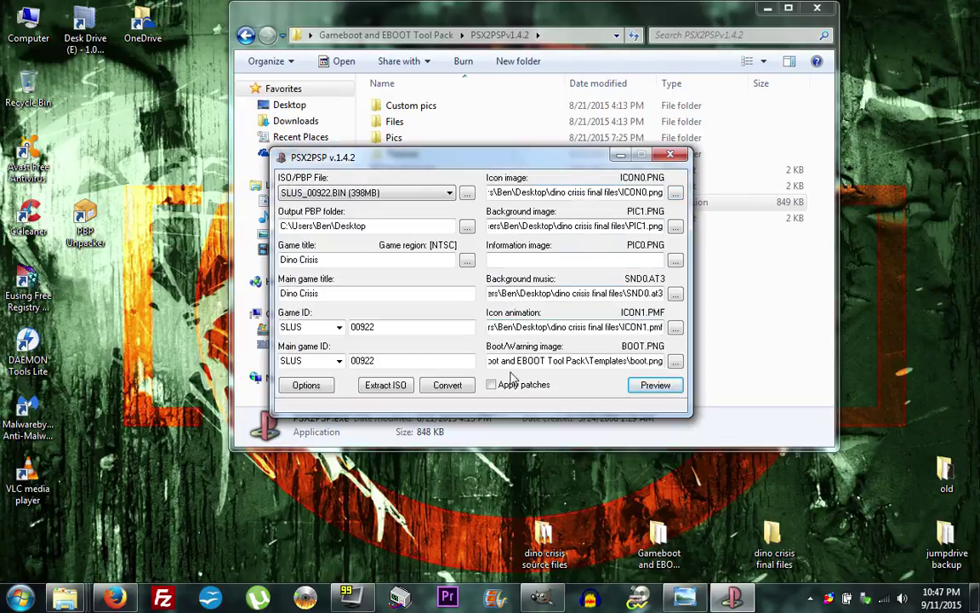
left_click(449, 386)
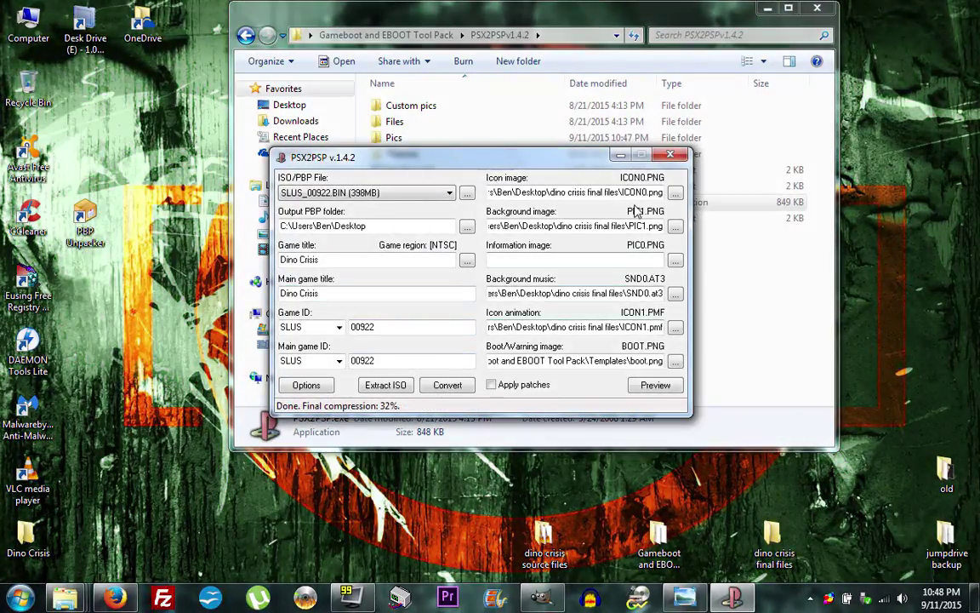
- Close PSX2PSP and its program folder, and open the Dino Crisis output folder on the Desktop
left_click(677, 157)
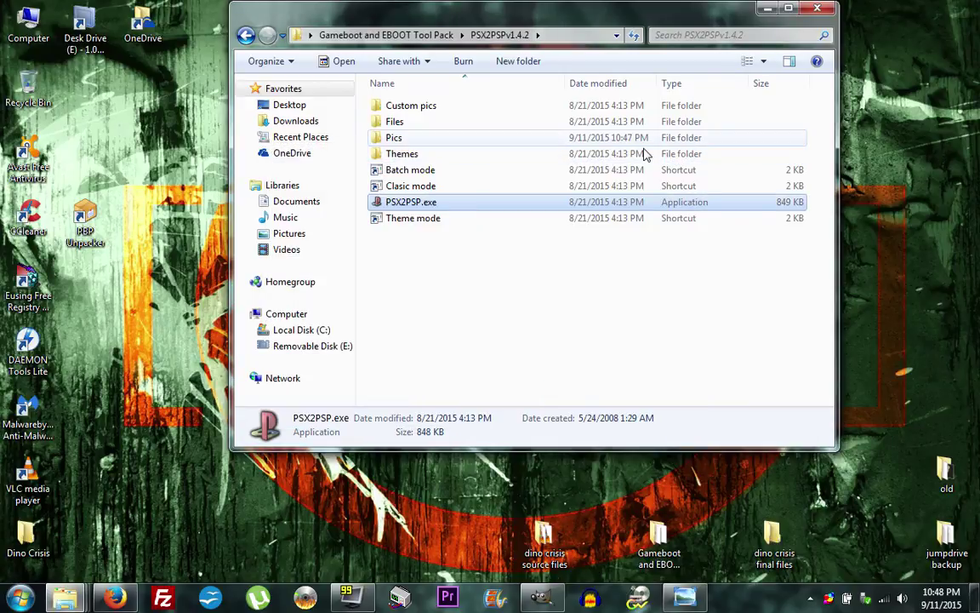
left_click(819, 8)
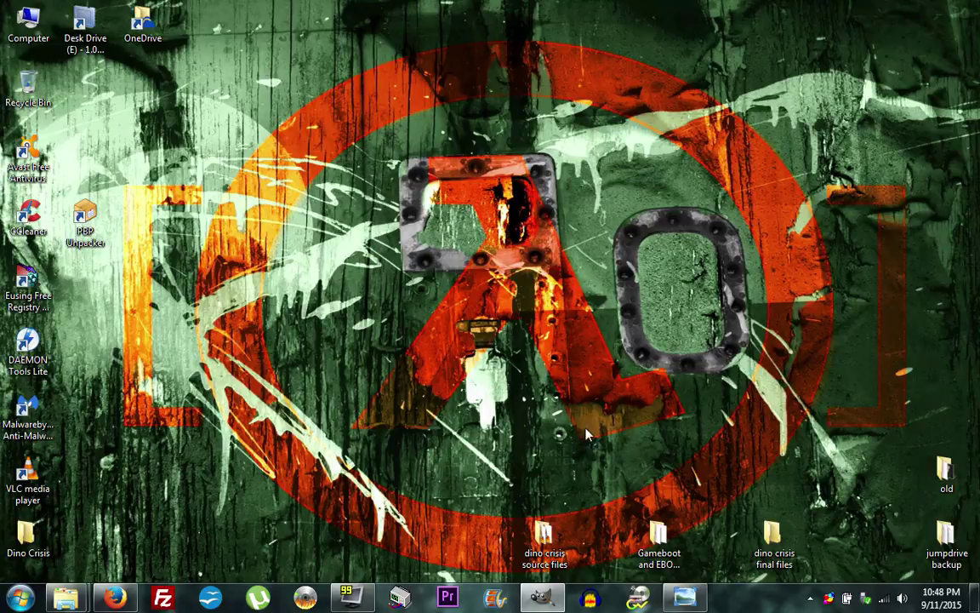
left_click(544, 543)
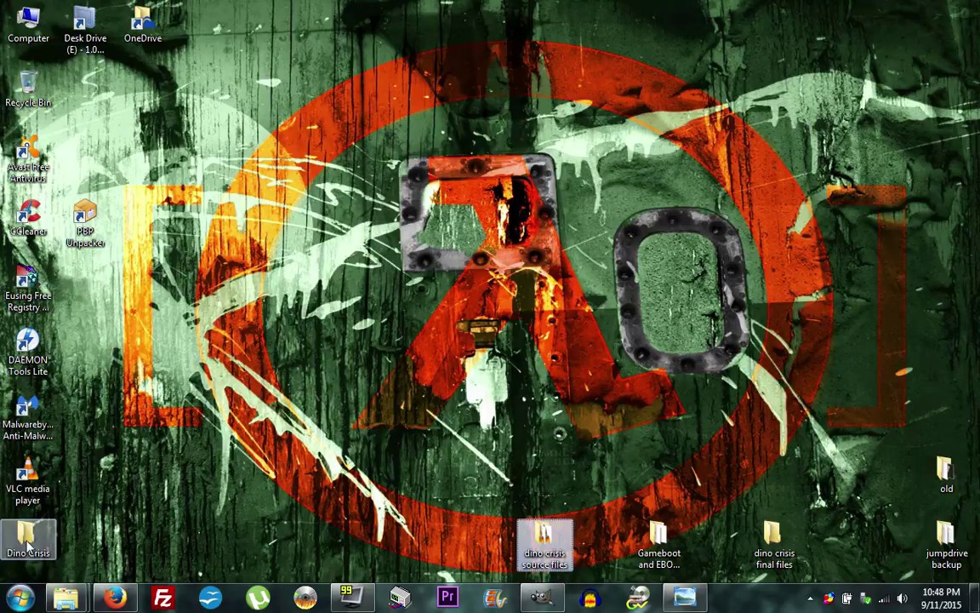
double_click(27, 541)
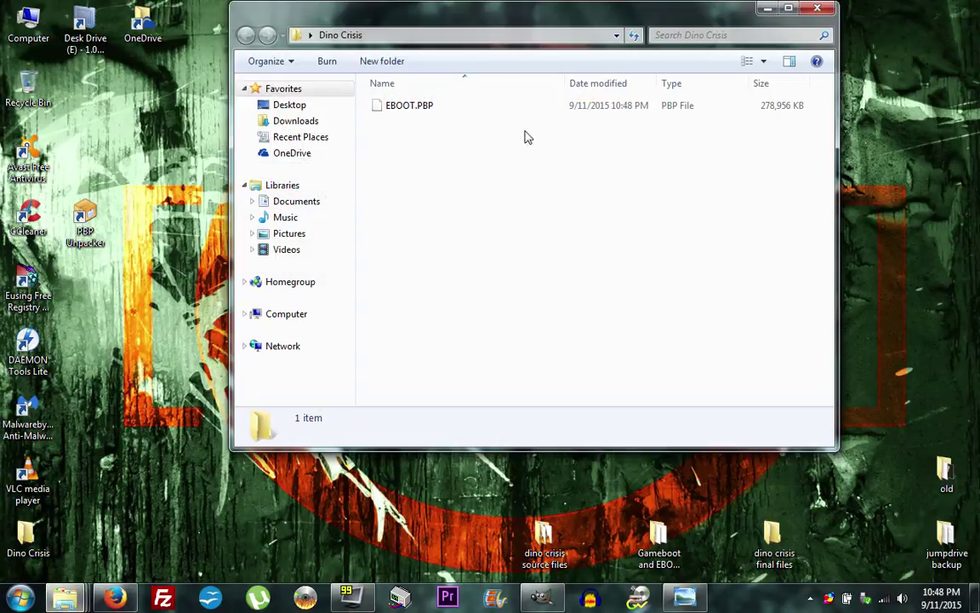